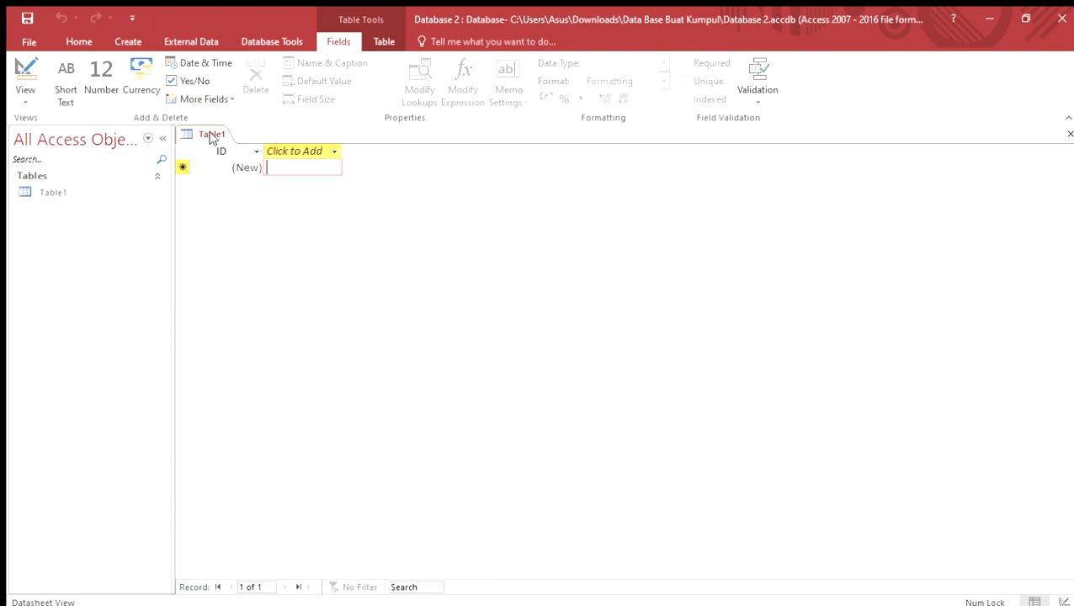
Step: Save the new table as Siswa in Design view and define its key field as NIS with the Short Text data type
click(220, 169)
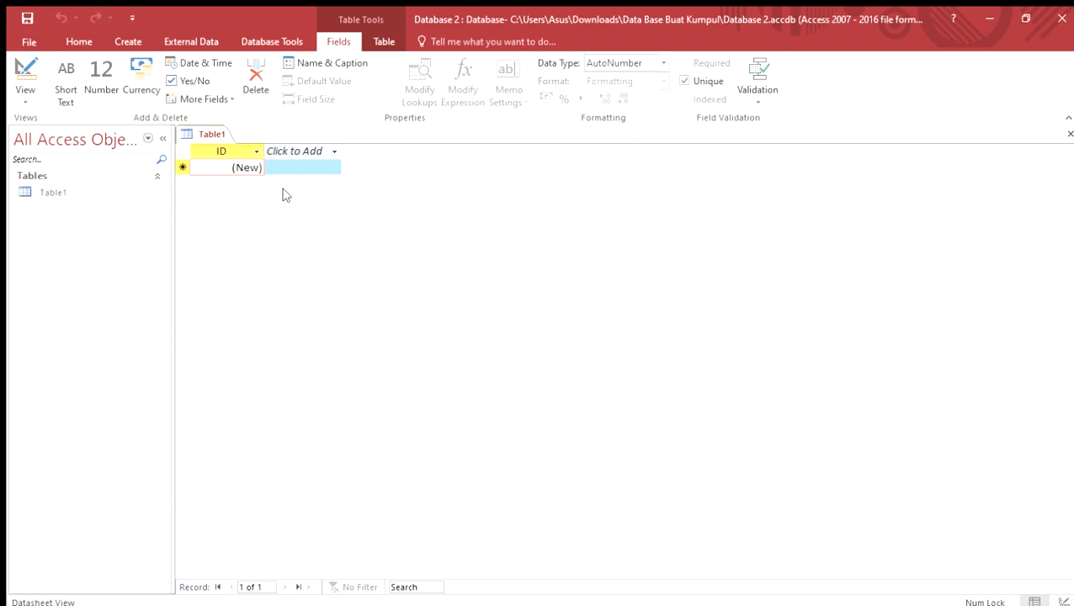
click(25, 74)
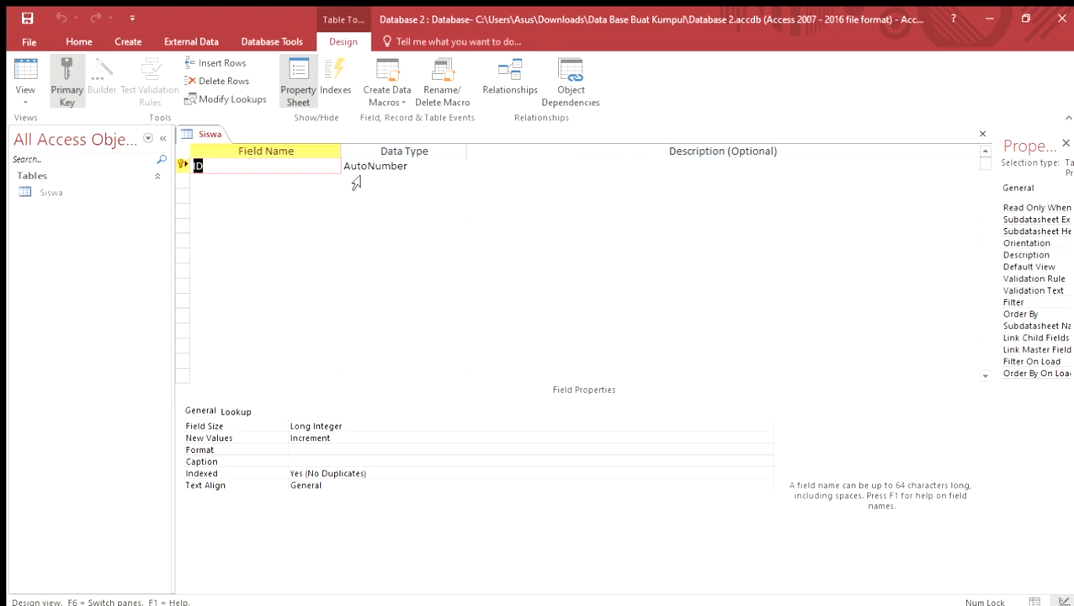
text(NIS)
key(Tab)
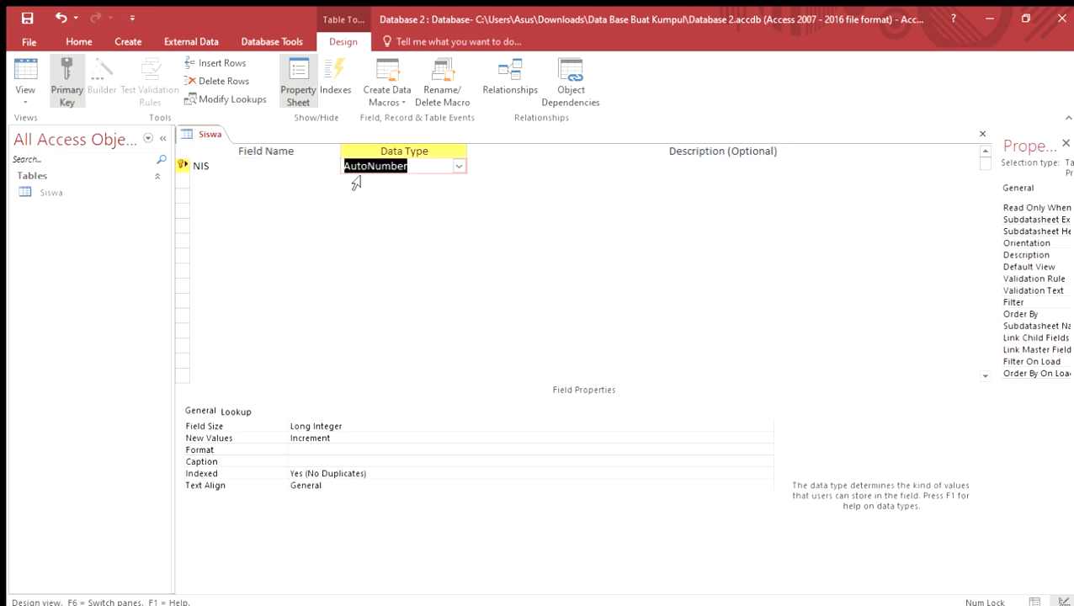
text(short Text)
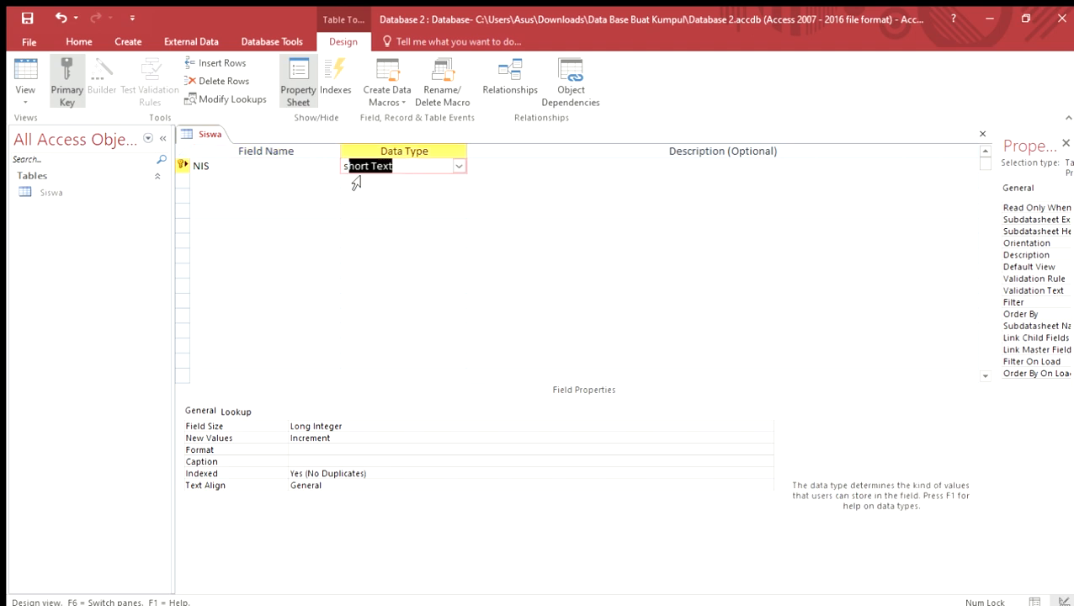
click(327, 182)
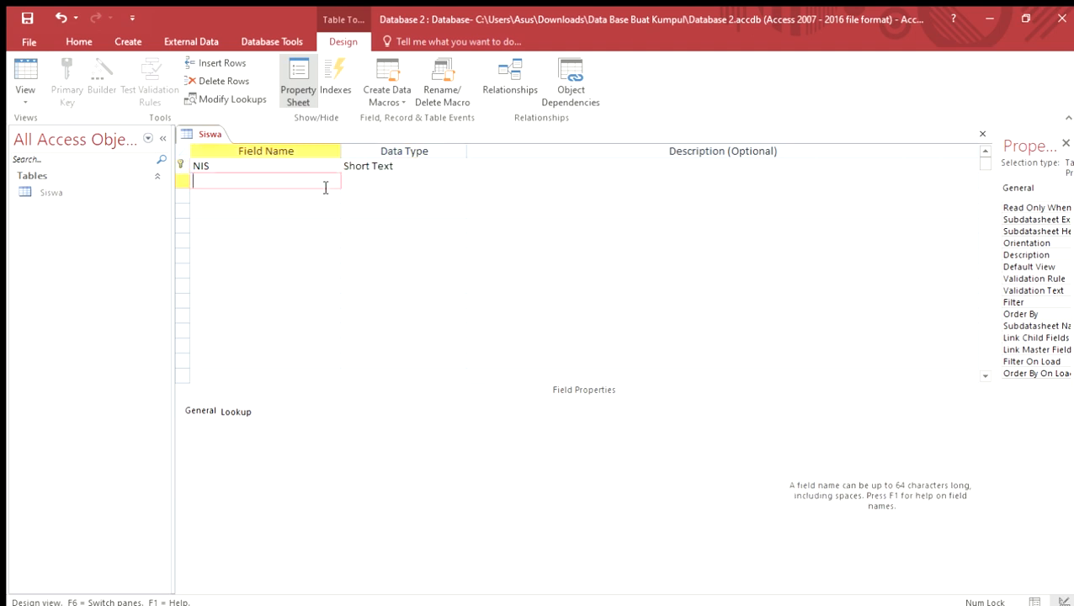
Step: Add the fields Nama Siswa, Jenis Kelamin and Alamat to the Siswa table, all as Short Text
text(Nama SIswa)
key(BackSpace)
text(iswa)
key(Tab)
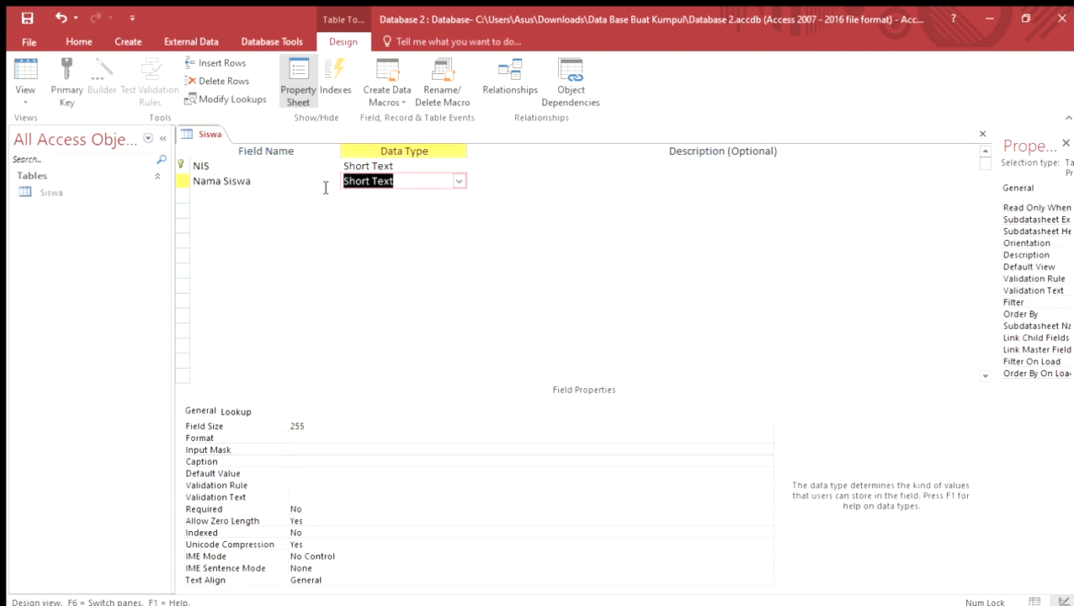
click(322, 198)
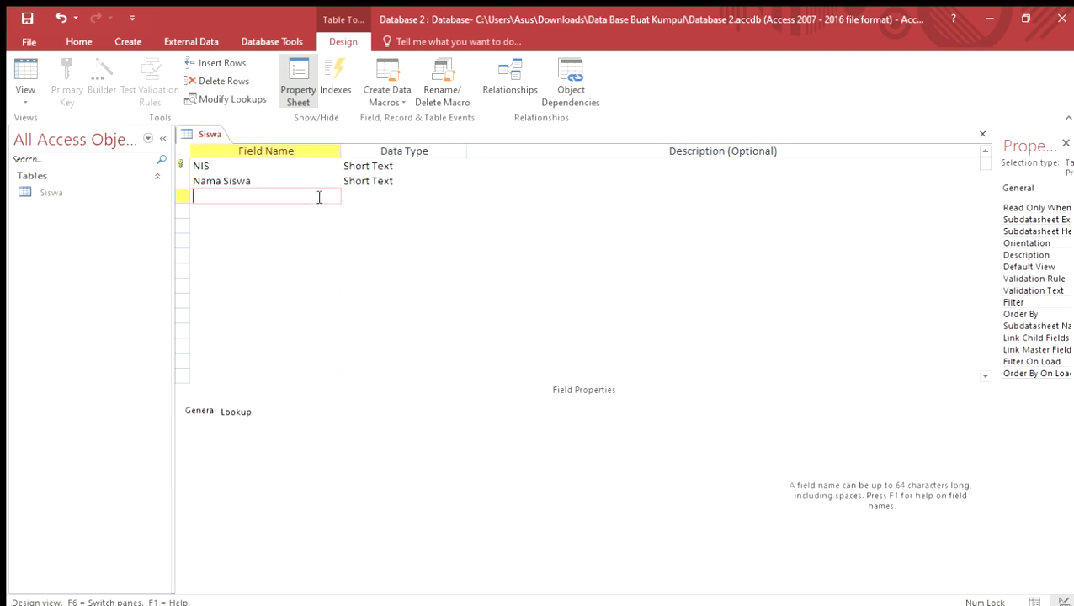
text(Jenis Kelamin)
key(Tab)
click(321, 210)
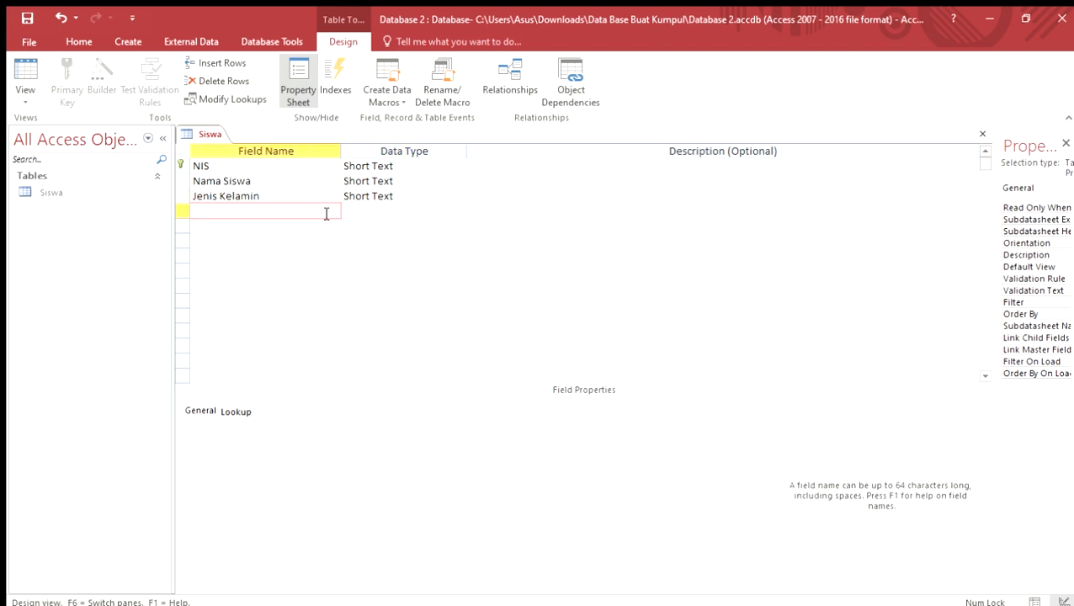
text(Alamat)
Step: Turn the NIS field into a lookup field with the Lookup Wizard and save the Siswa table
click(395, 168)
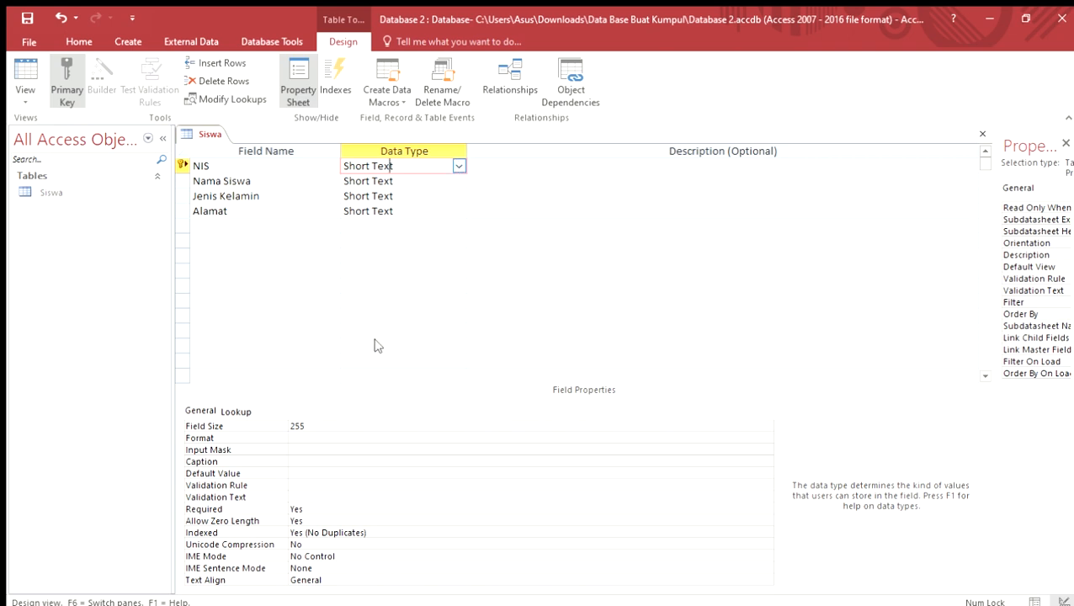
text(loo)
key(Return)
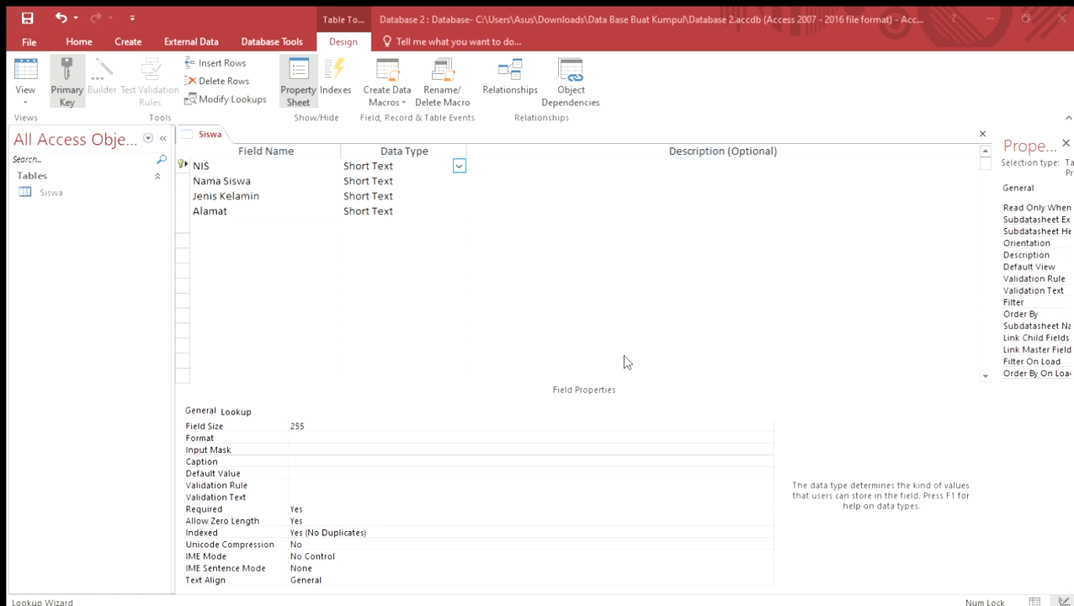
key(ctrl+s)
click(690, 364)
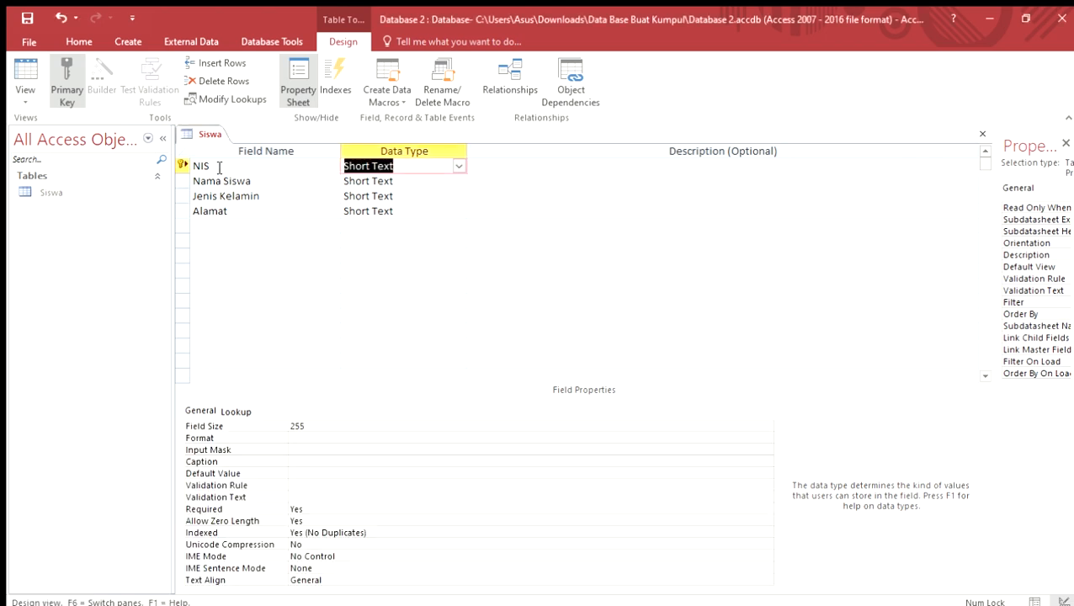
click(27, 19)
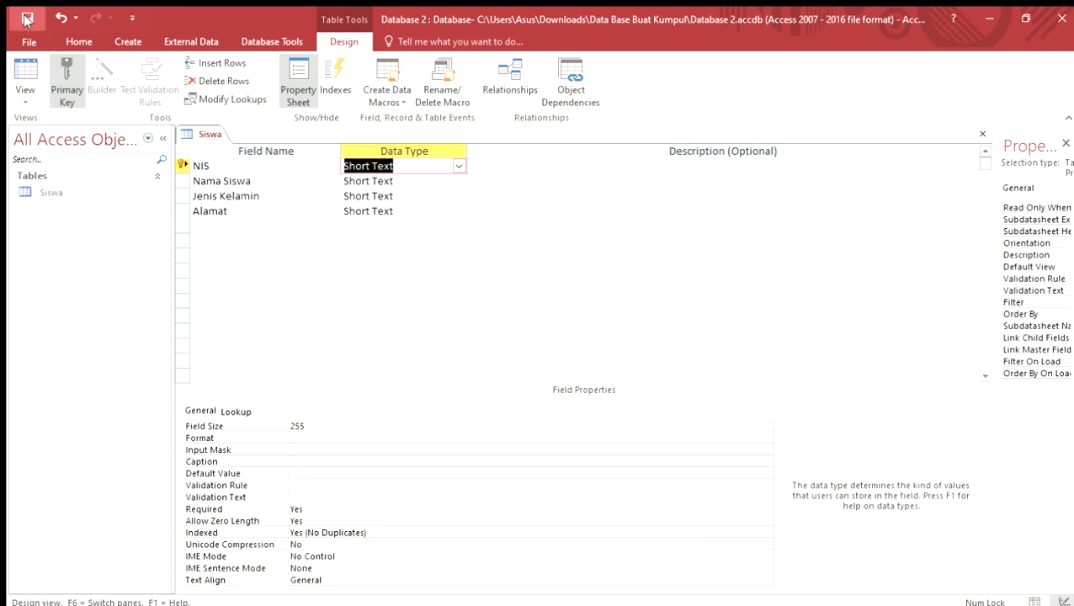
Step: Enter the first Siswa record in Datasheet view with the student's NIS, name, gender Laki-Laki and address
click(21, 74)
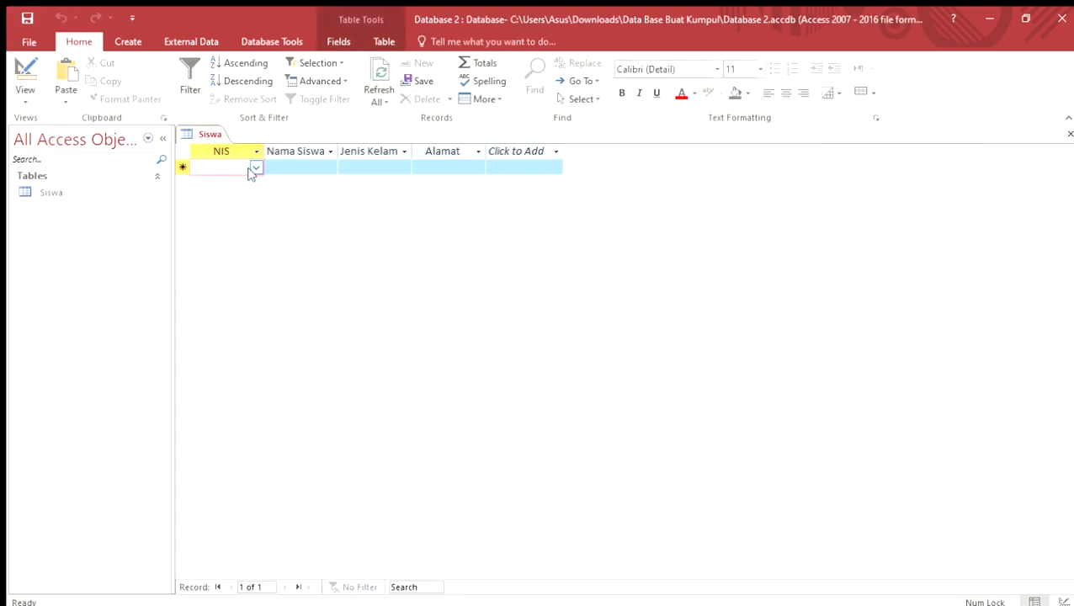
text(A12)
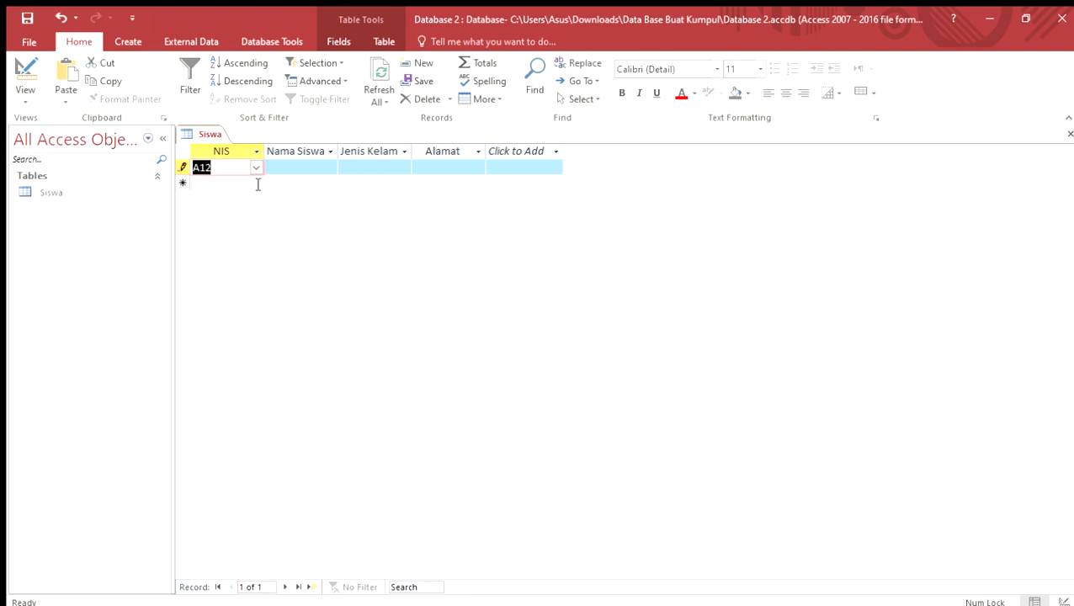
click(283, 168)
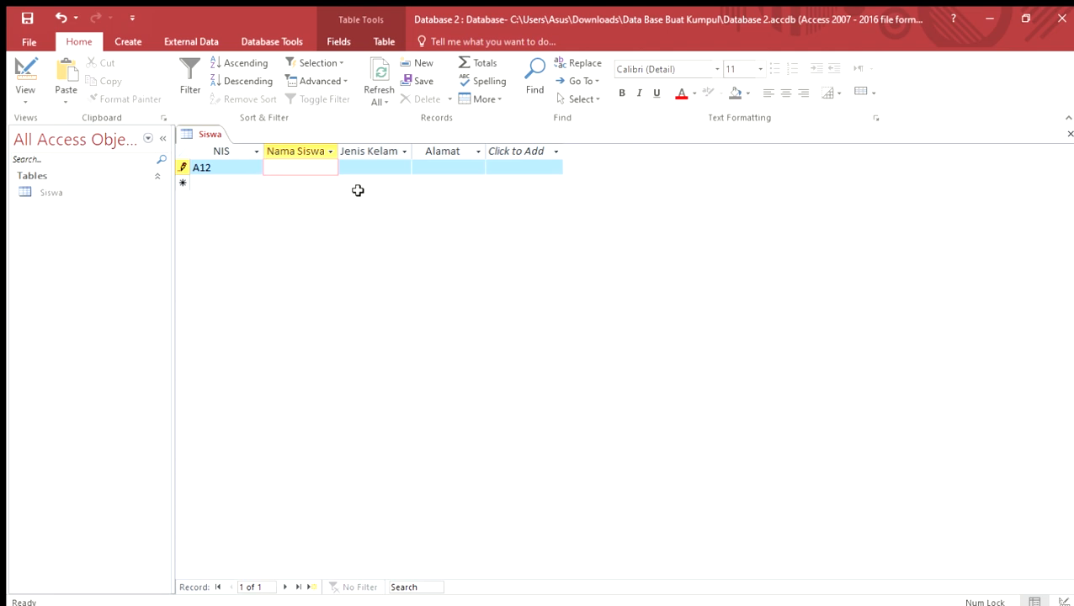
text(Deno)
key(Tab)
text(Lak)
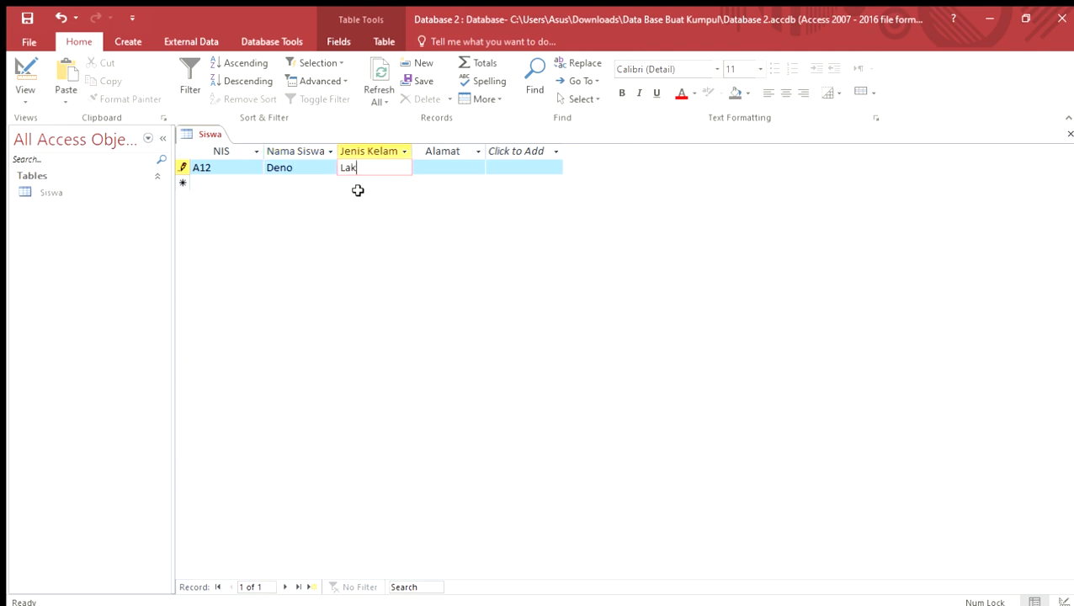
text(i-Laki)
key(Tab)
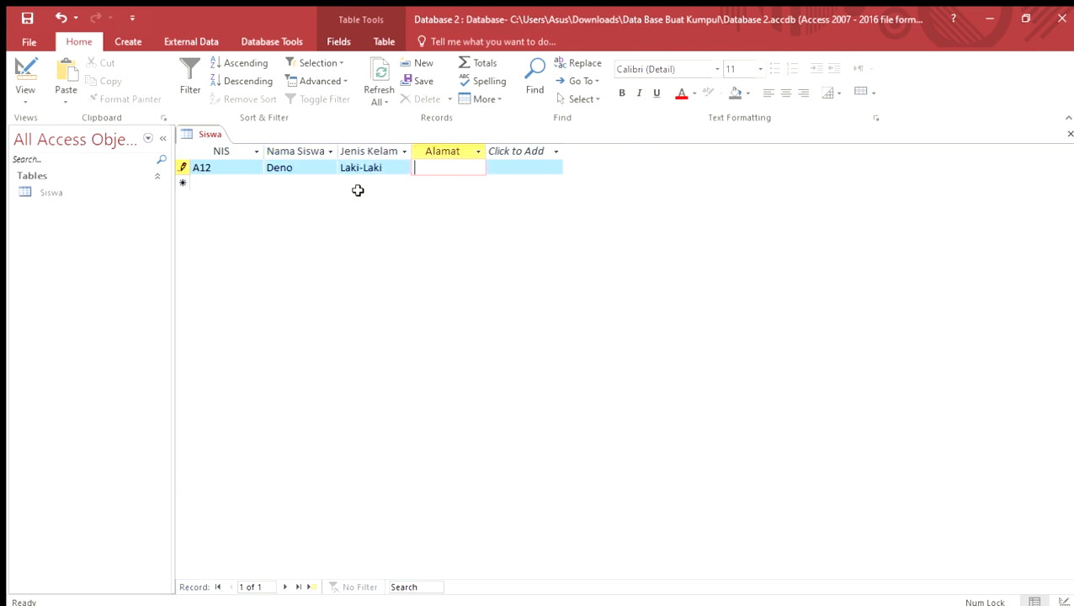
text(Hutan)
Step: Enter the second Siswa record with the student's NIS, name, gender Perempuan and address
key(Down)
key(Left)
key(Left)
key(Left)
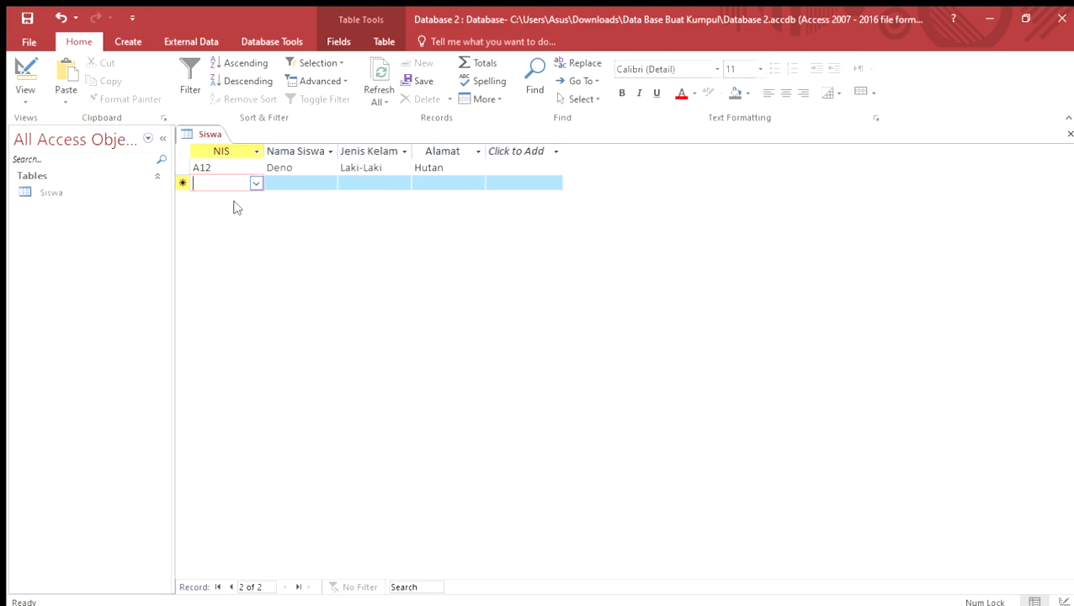
text(A13)
key(Tab)
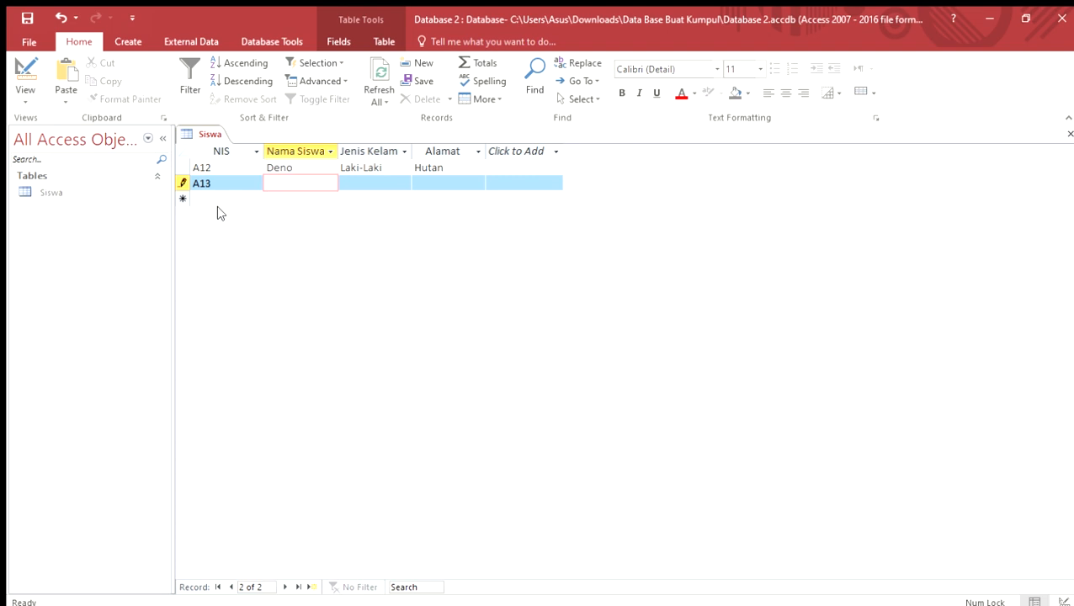
text(Hendi)
key(Tab)
text(Perempuan)
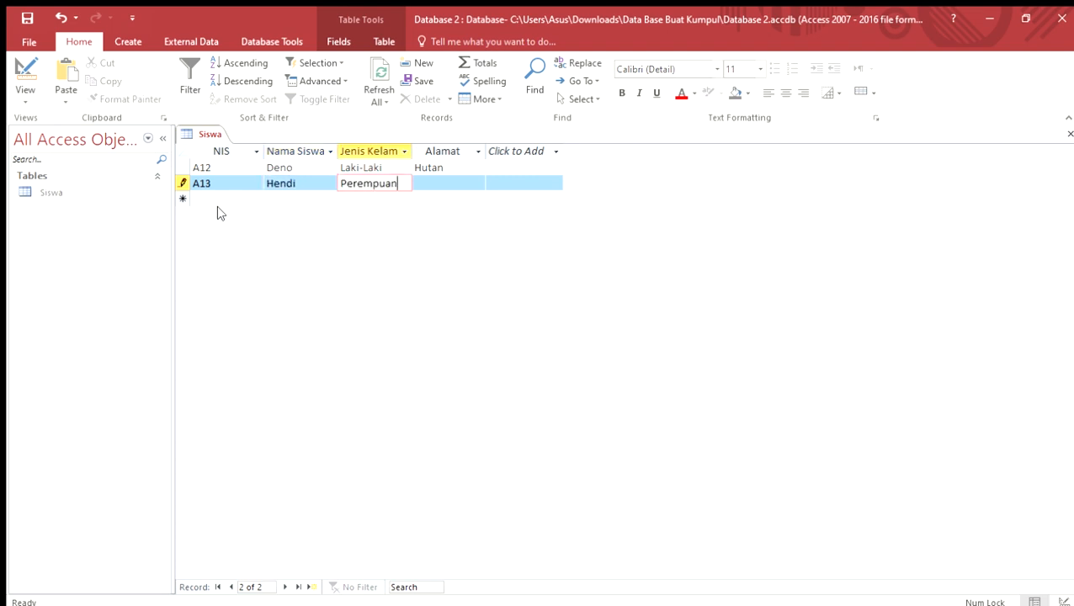
key(Tab)
text(Guhan)
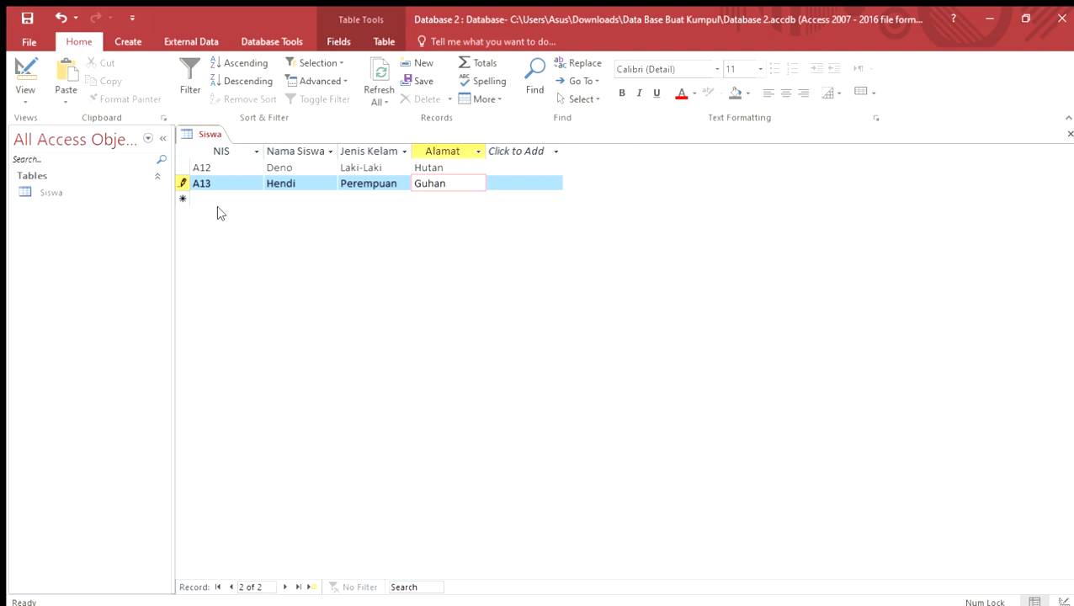
Step: Enter the third Siswa record with the student's NIS, name, gender Laki-Laki and address
key(Tab)
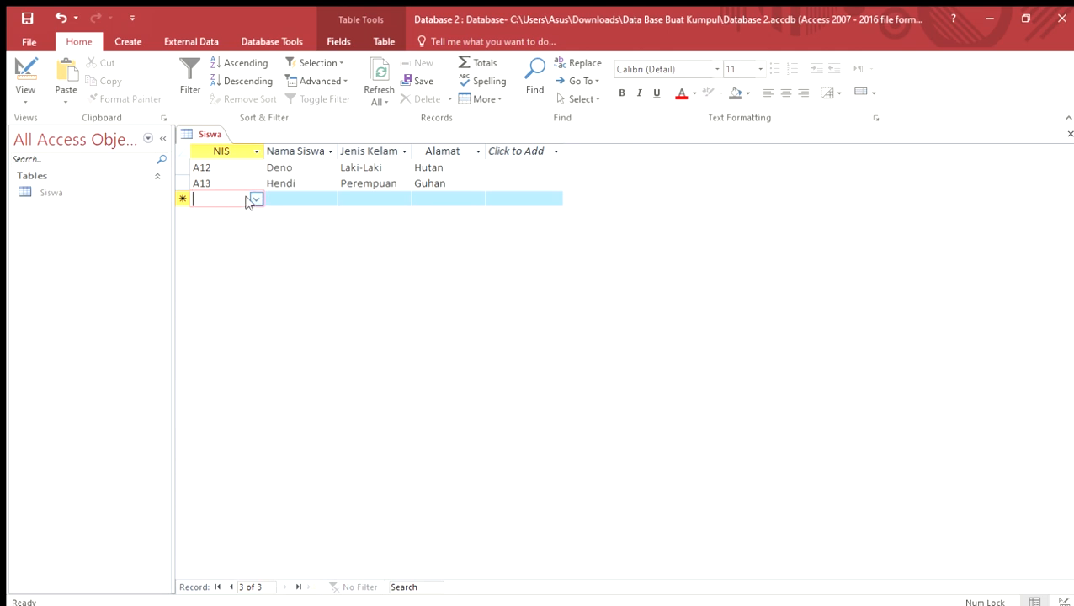
text(AA14)
key(Tab)
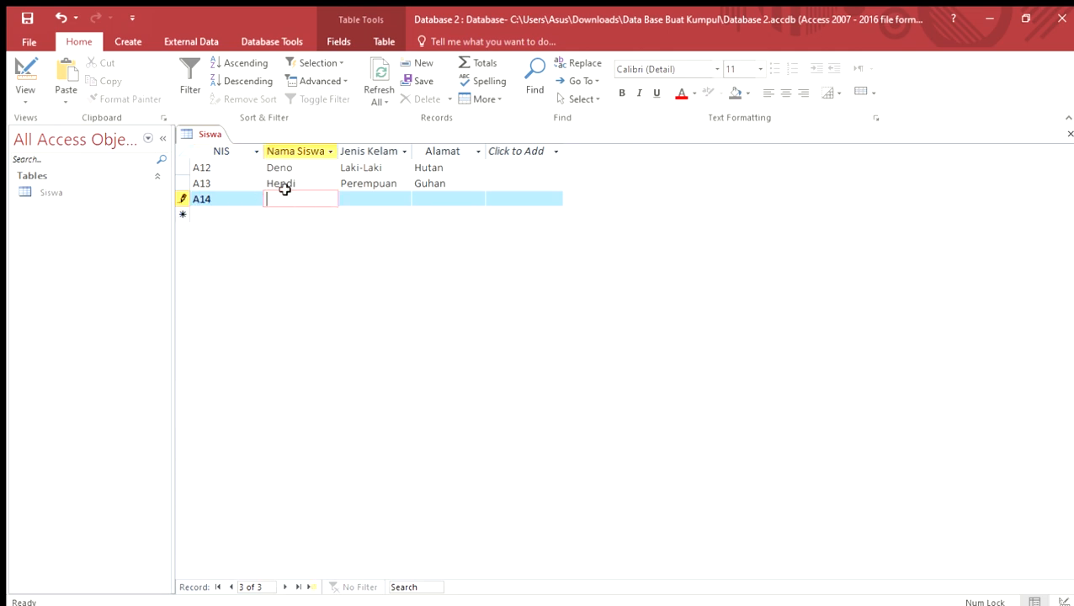
text(Jingga)
key(Tab)
text(Laki-Laki)
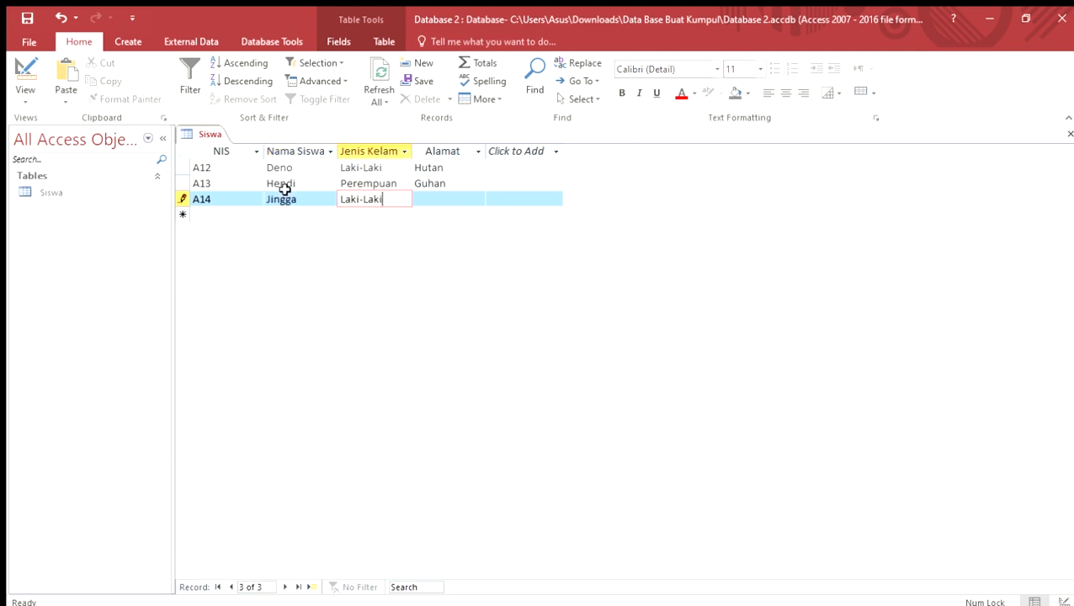
key(Tab)
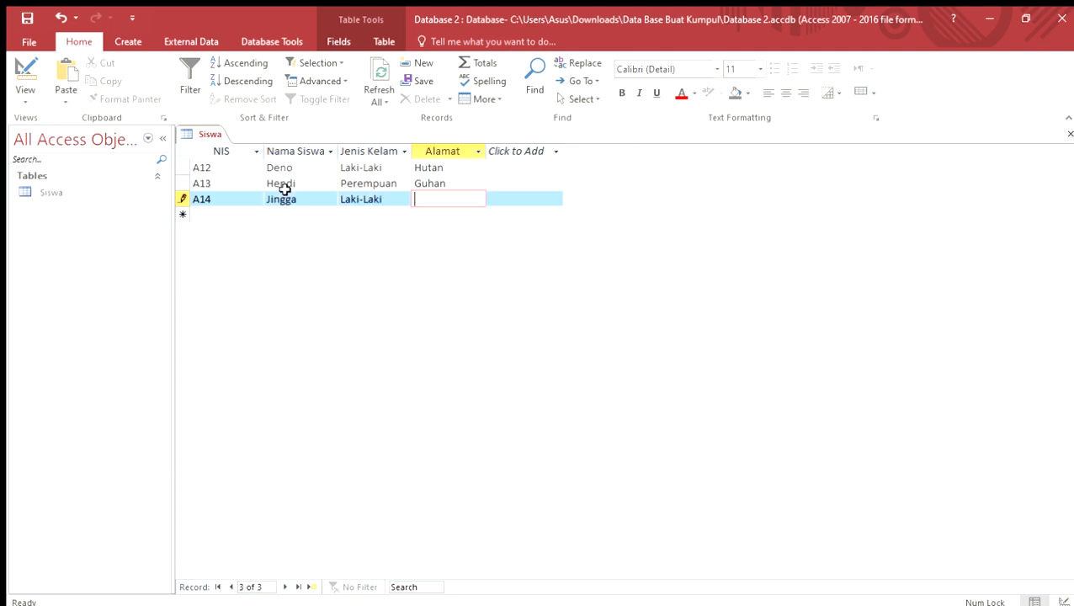
text(Hempan)
Step: Enter the fourth Siswa record with the student's NIS, name, gender Perempuan and address, and save the table
click(226, 214)
text(A15)
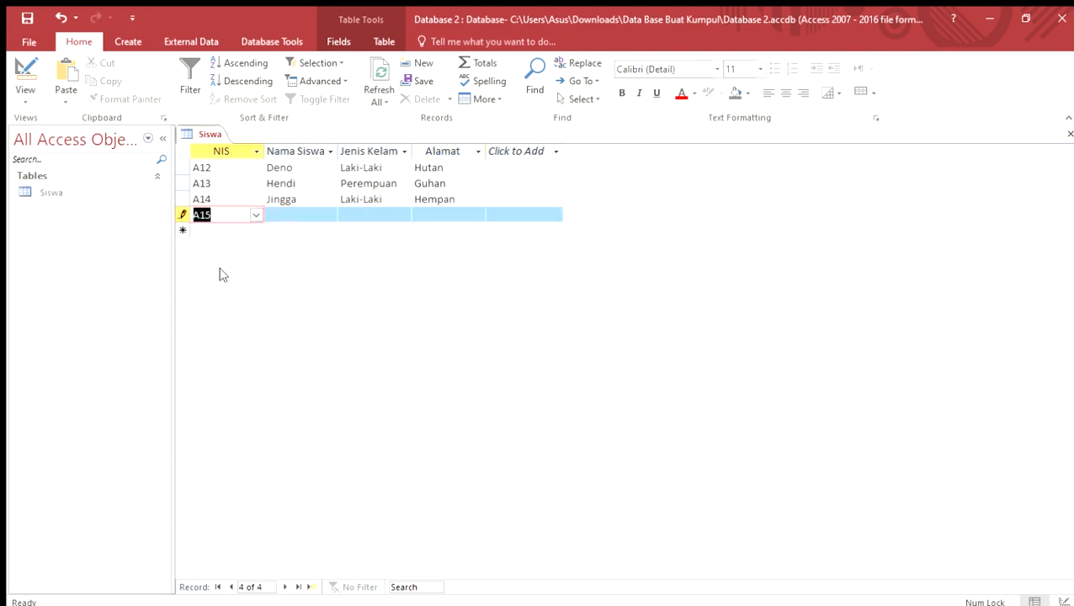
key(Tab)
text(Kal)
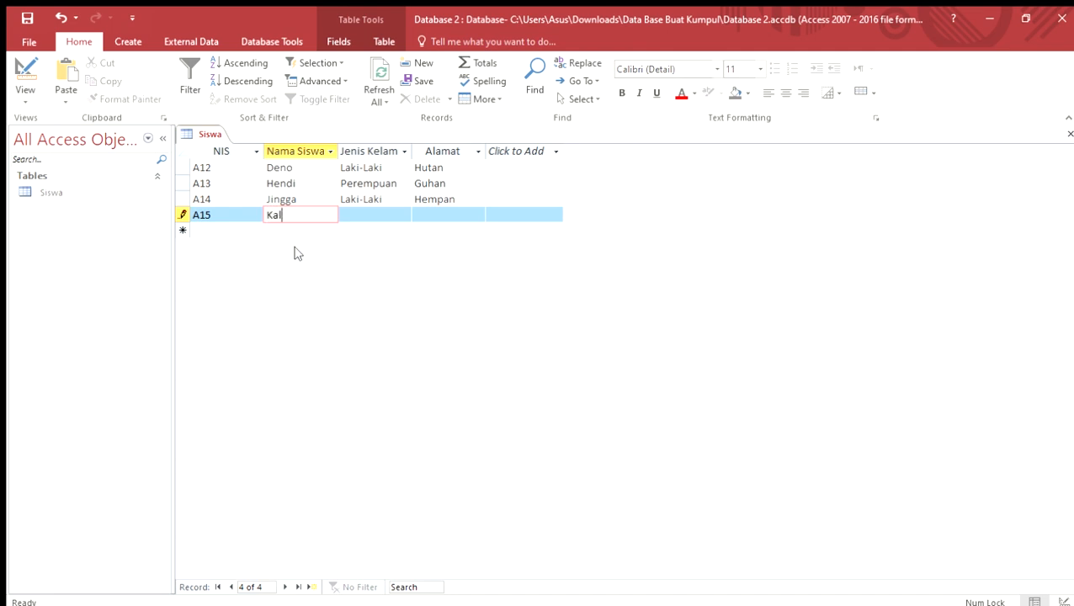
text(m)
key(Tab)
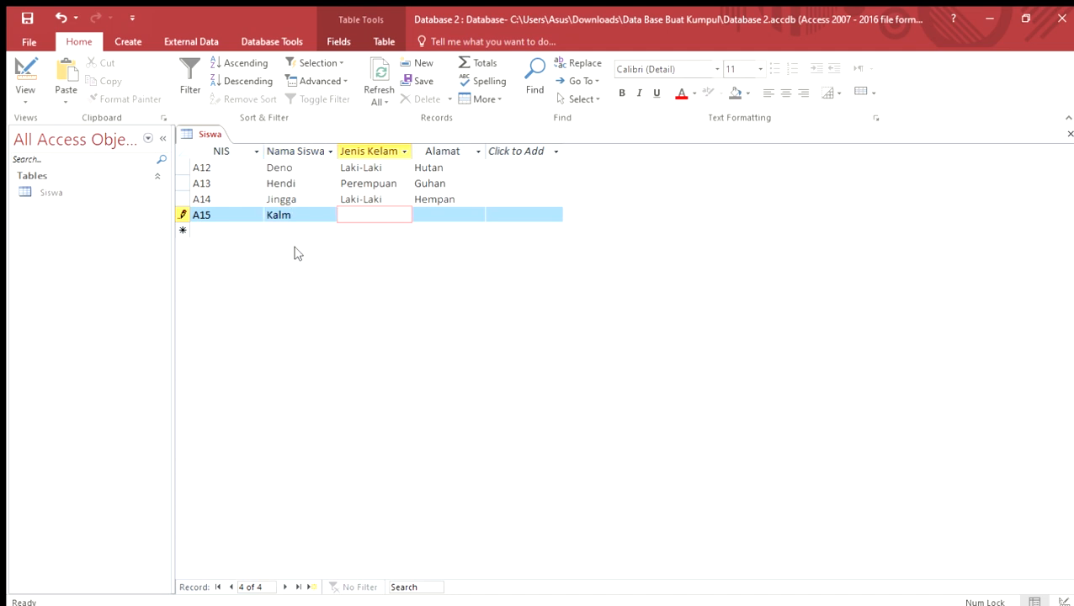
text(Perempuan)
key(Tab)
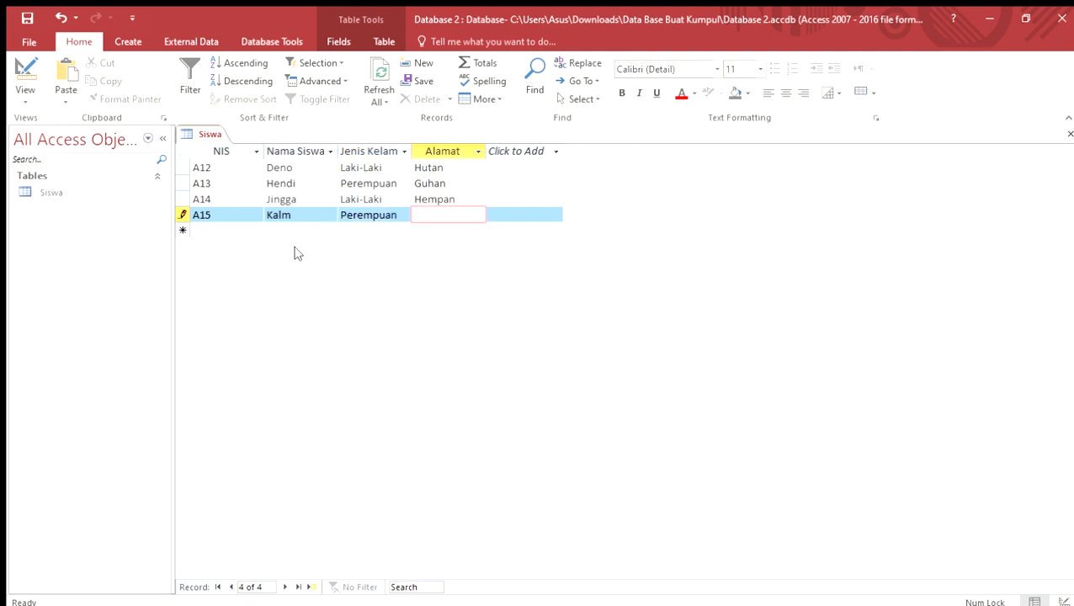
text(Burg)
click(28, 16)
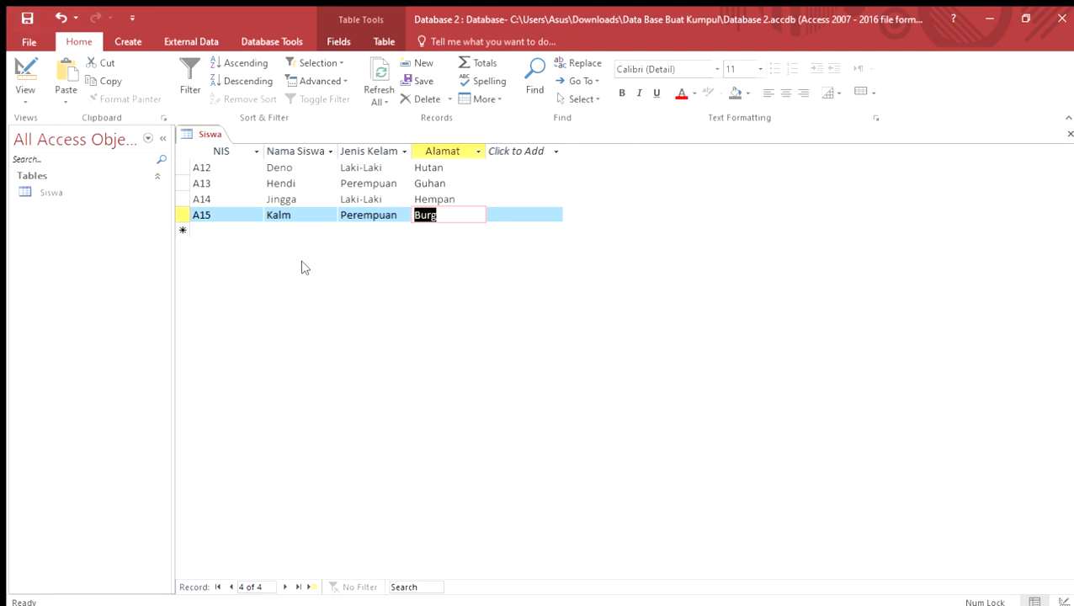
Step: Create a second table, save it as Petugas and show it in Design view
click(130, 41)
click(84, 80)
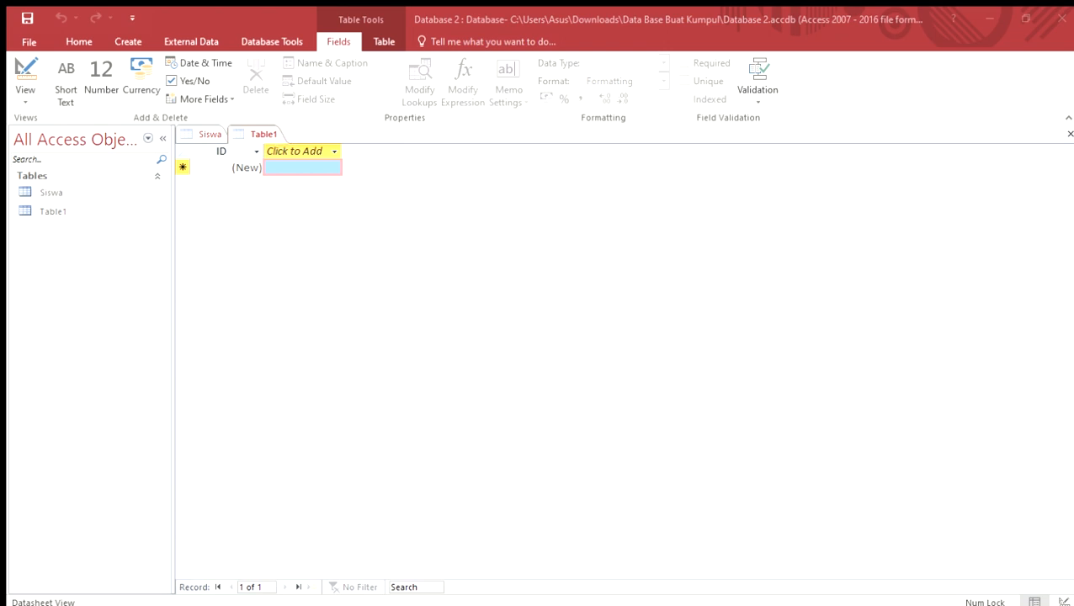
key(Return)
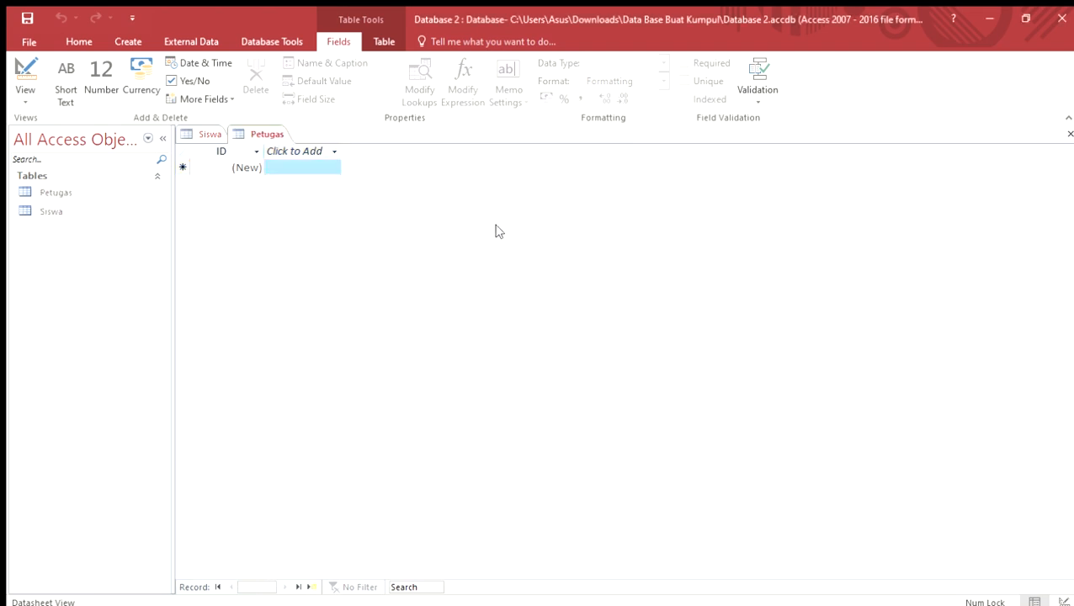
click(26, 74)
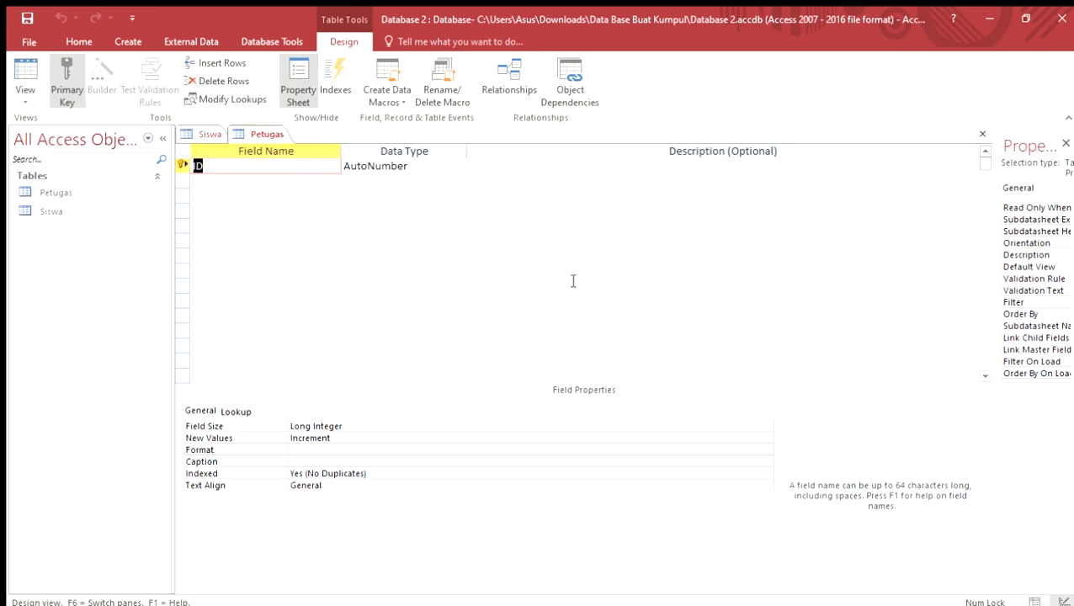
Step: Name the first four Petugas fields NIP, NIS, ID Buku and Judul Buku
text(N)
click(266, 183)
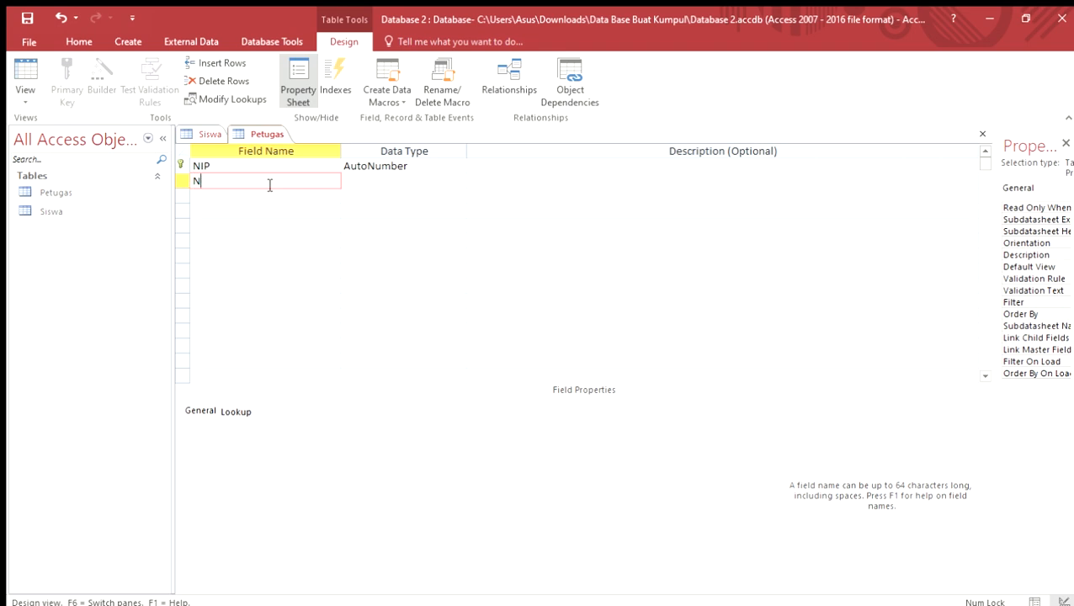
click(215, 201)
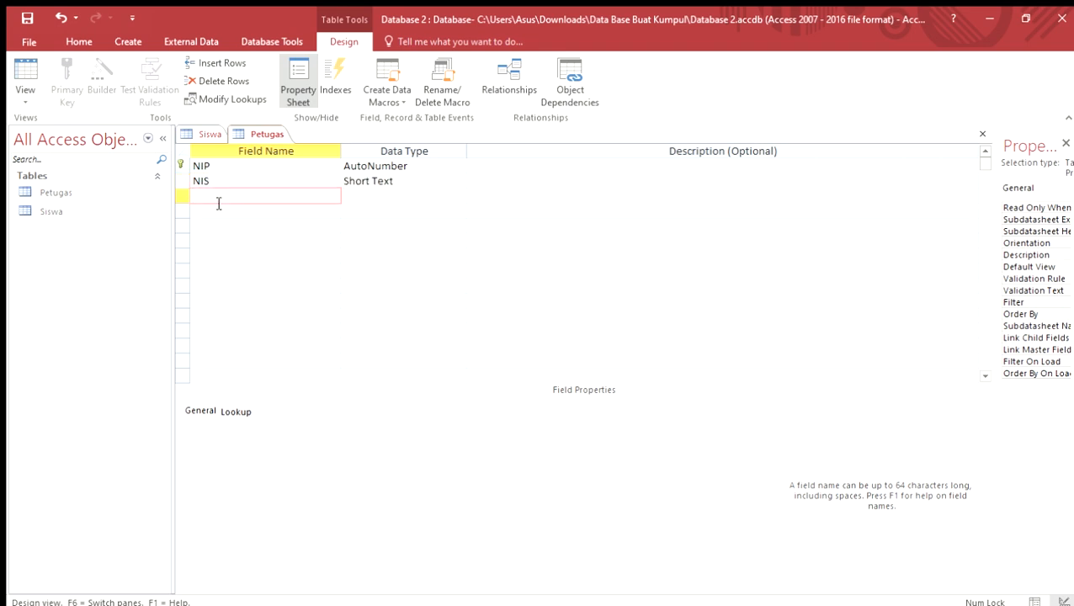
text(ID Buku)
click(218, 204)
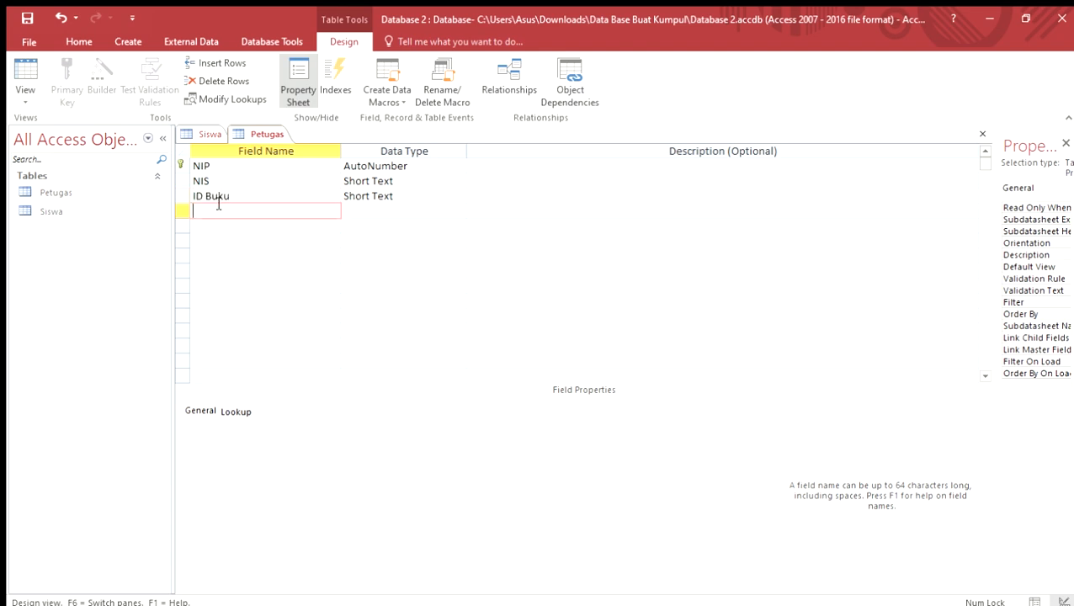
text(Judul Buku)
key(Down)
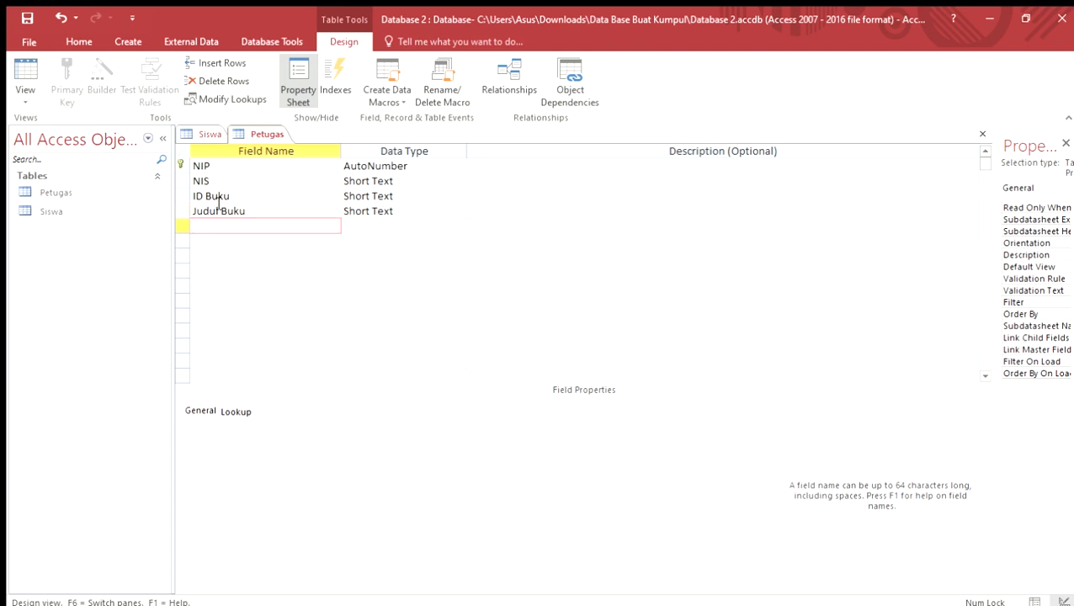
Step: Add the fields No Pinjam and Nama Petugas below Judul Buku
text(N)
key(BackSpace)
key(BackSpace)
text(injam)
key(Down)
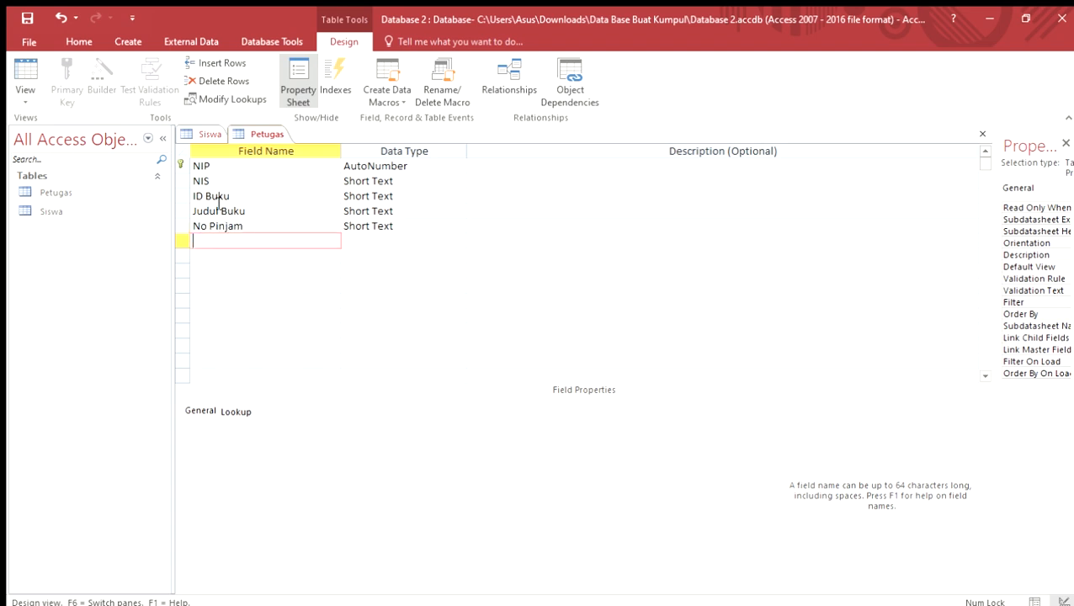
text(Nama Petugas)
click(357, 261)
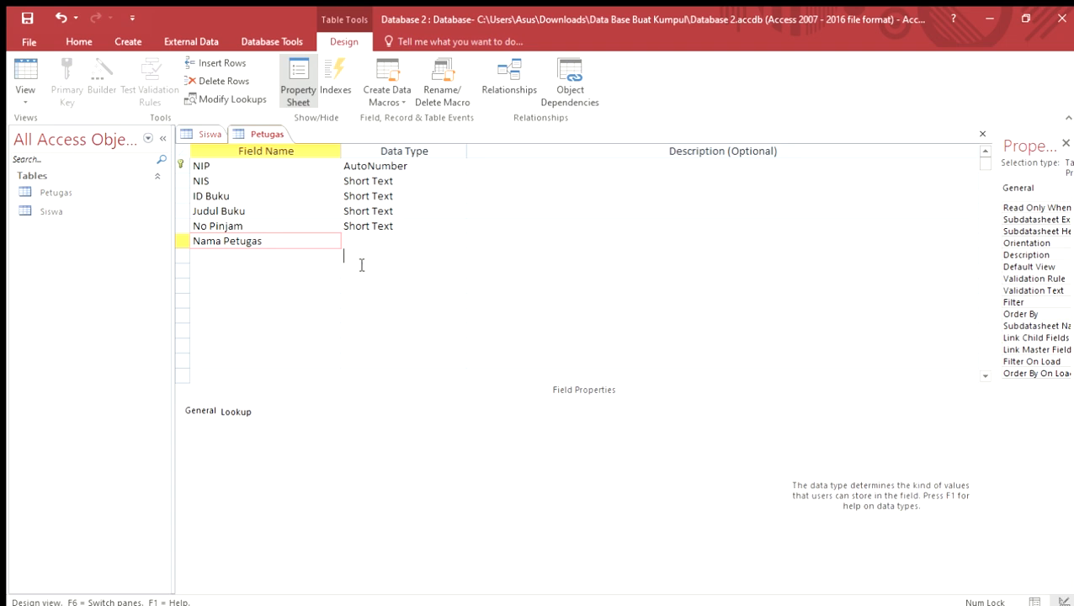
Step: Make the NIS field of Petugas a lookup field with the Lookup Wizard
click(395, 181)
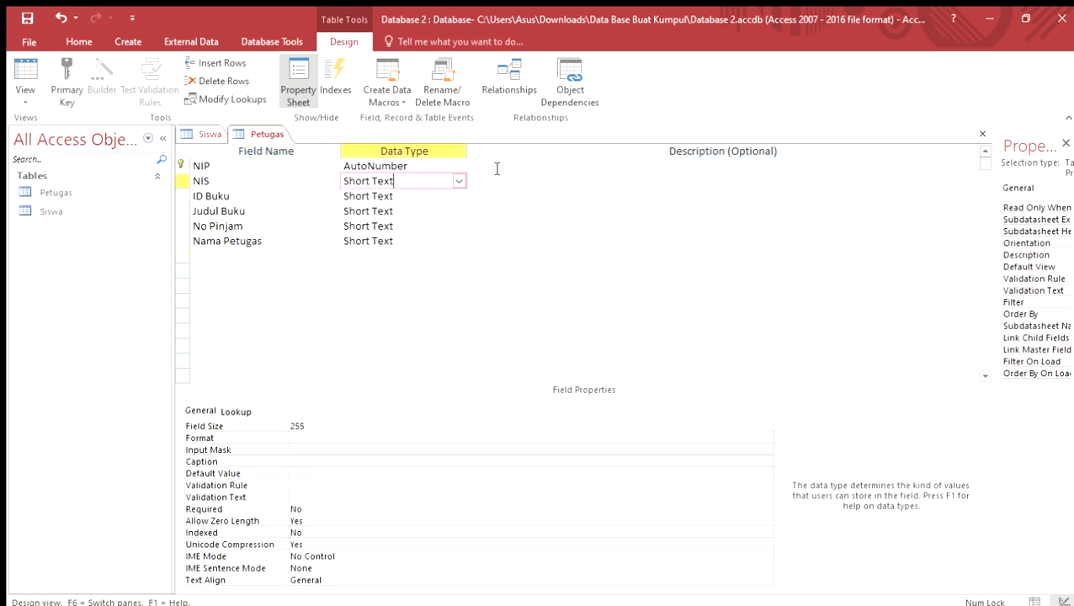
click(424, 371)
click(425, 181)
click(458, 181)
click(393, 361)
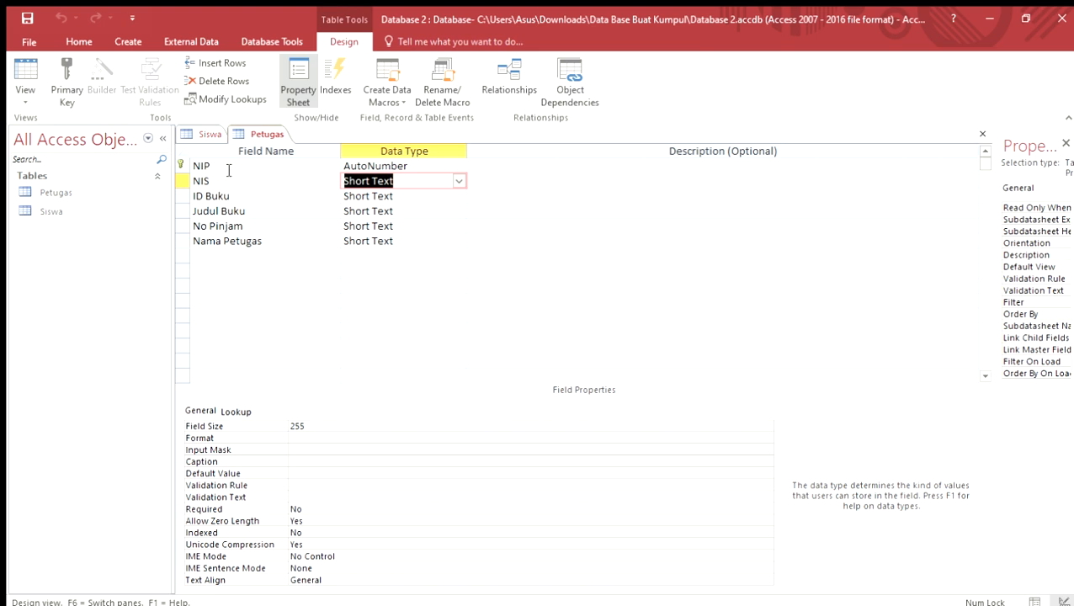
Step: Set the data type of the NIP primary key field to Short Text
click(387, 166)
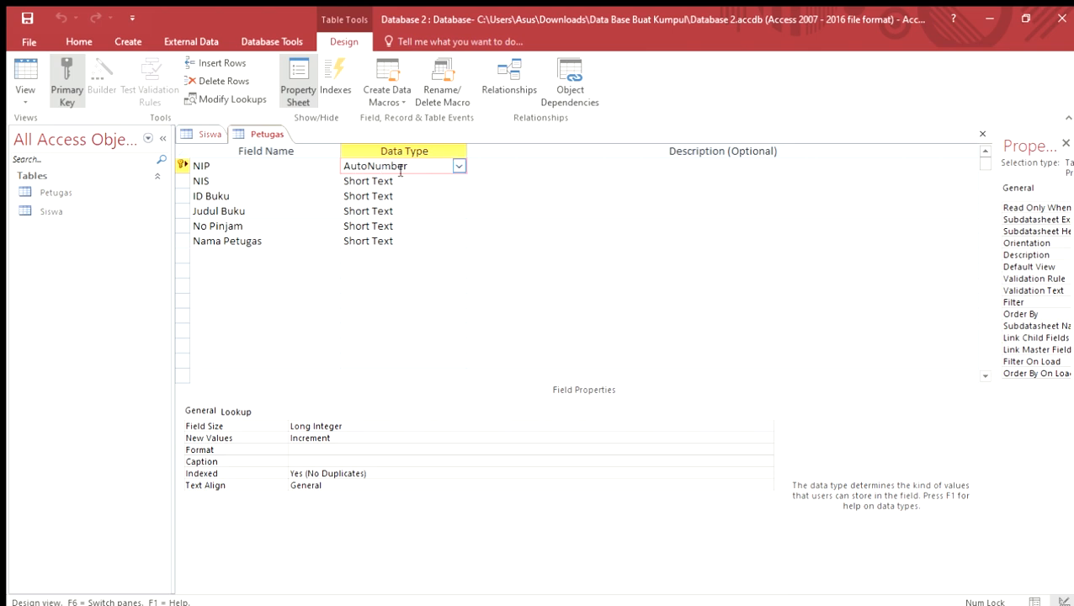
text(S)
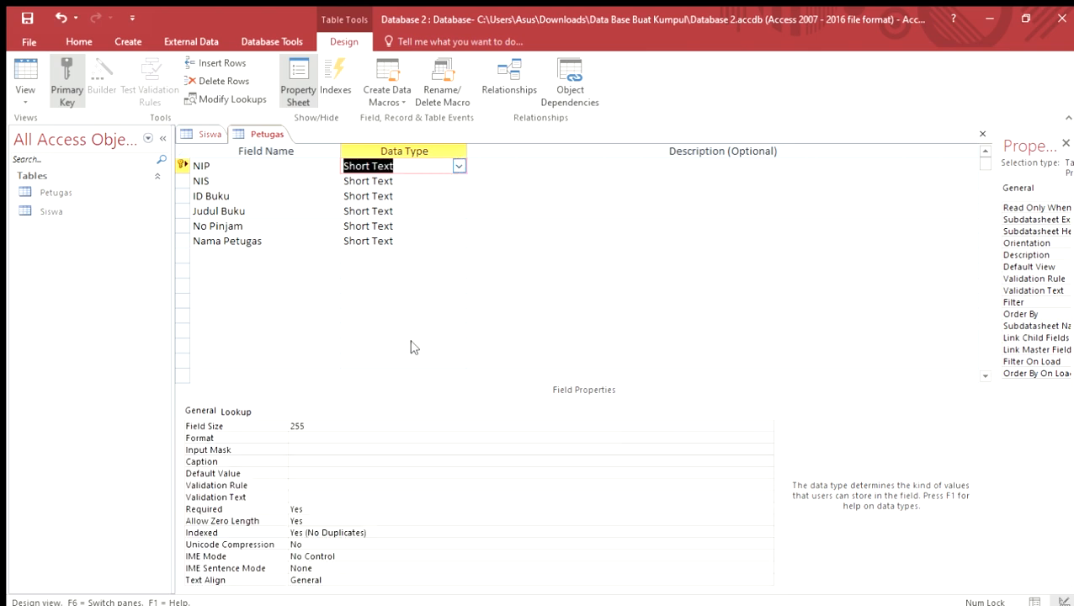
text(l)
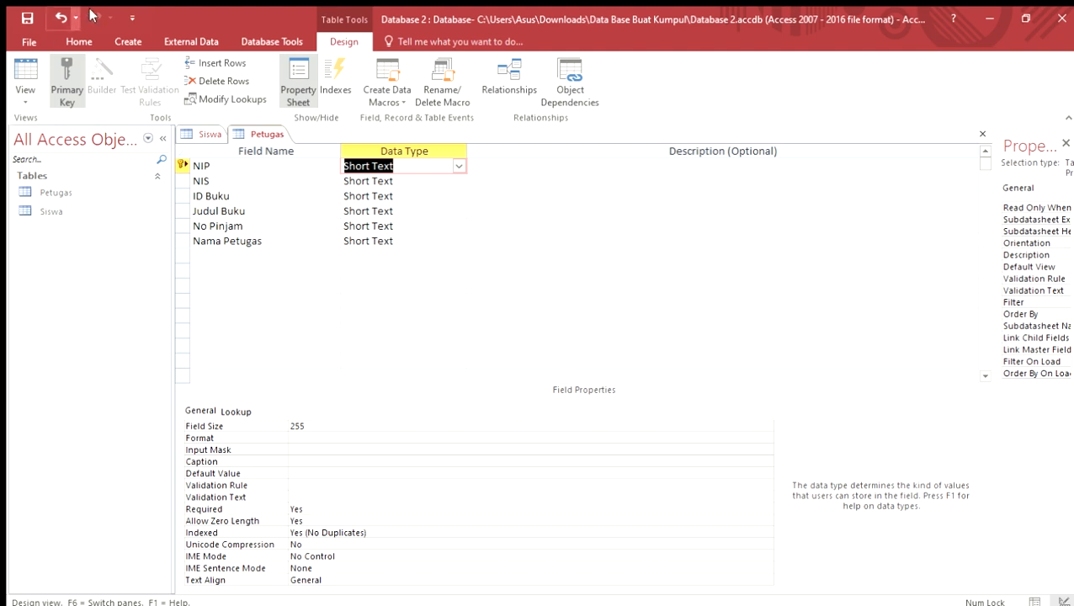
Step: Show Petugas in Datasheet view and start the first record with the officer's NIP and the student's NIS
click(23, 74)
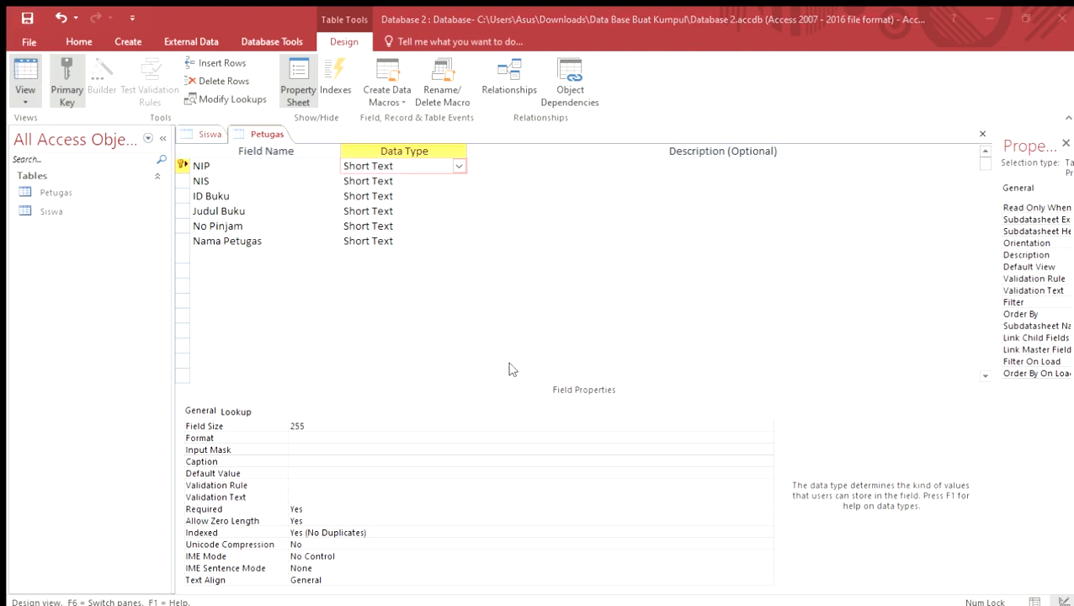
click(328, 168)
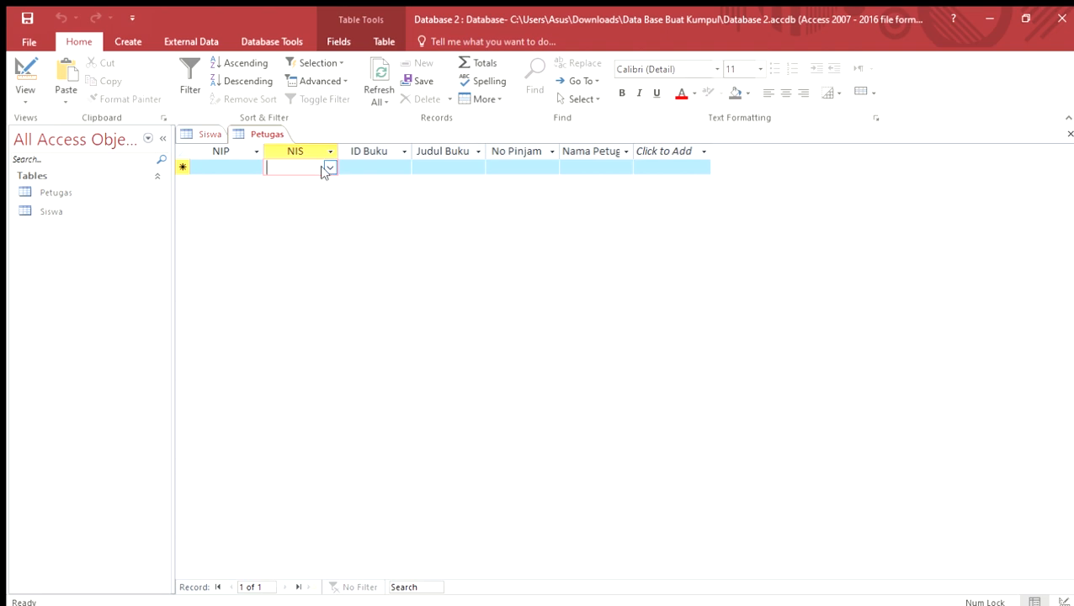
click(244, 170)
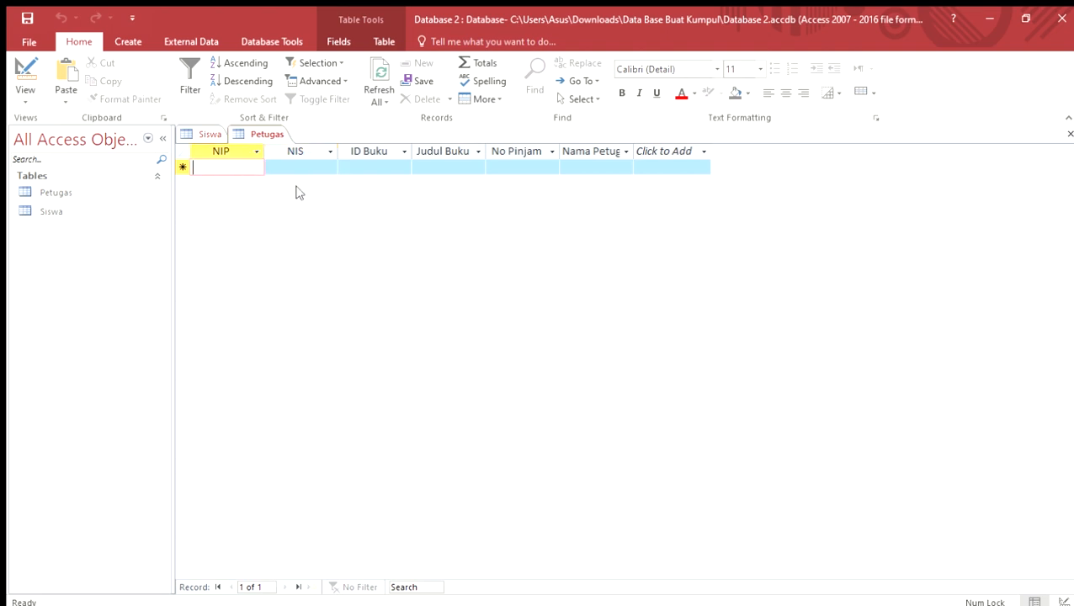
text(121)
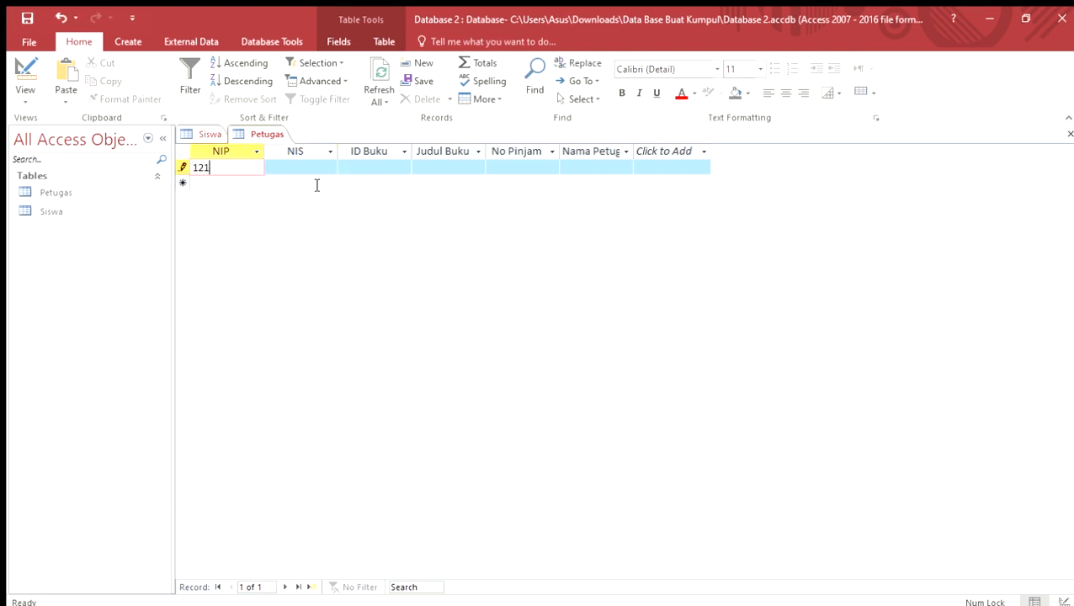
click(316, 172)
text(A12)
click(372, 166)
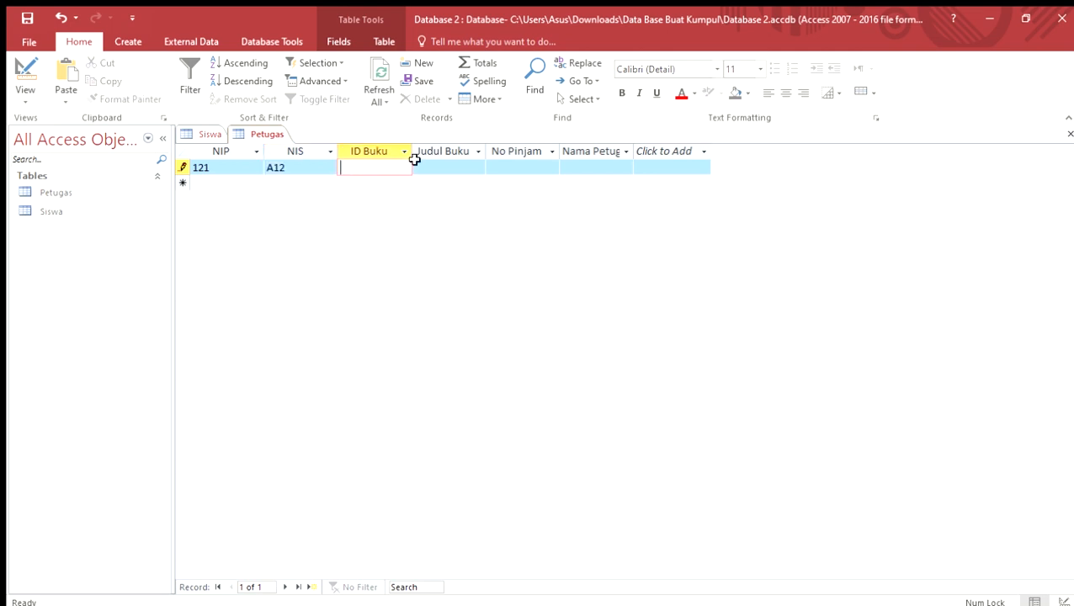
Step: Return Petugas to Design view and make ID Buku a lookup field with the Lookup Wizard
click(25, 80)
click(373, 196)
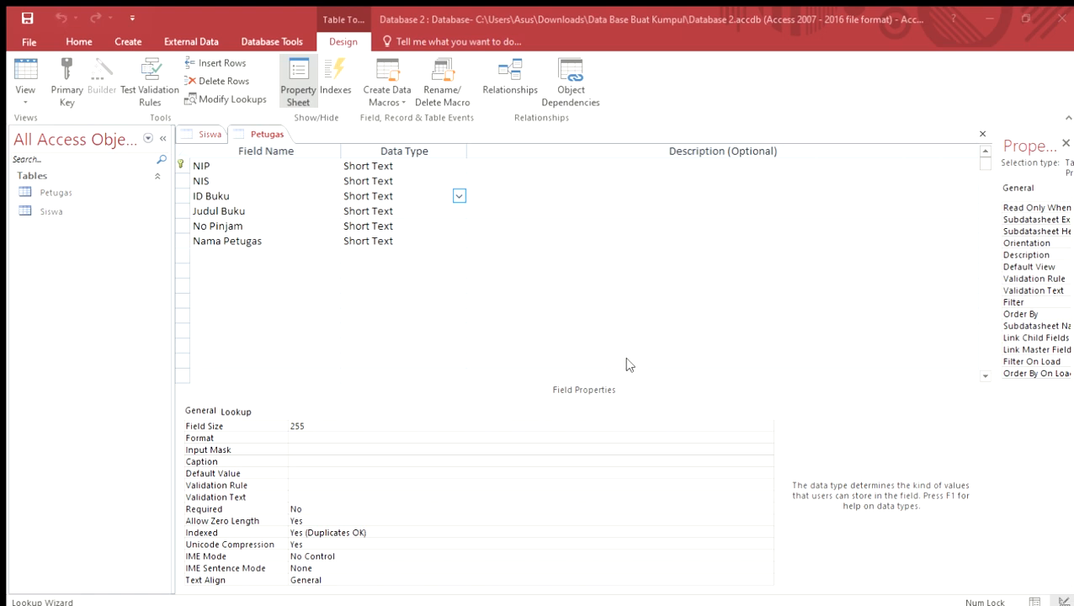
click(694, 361)
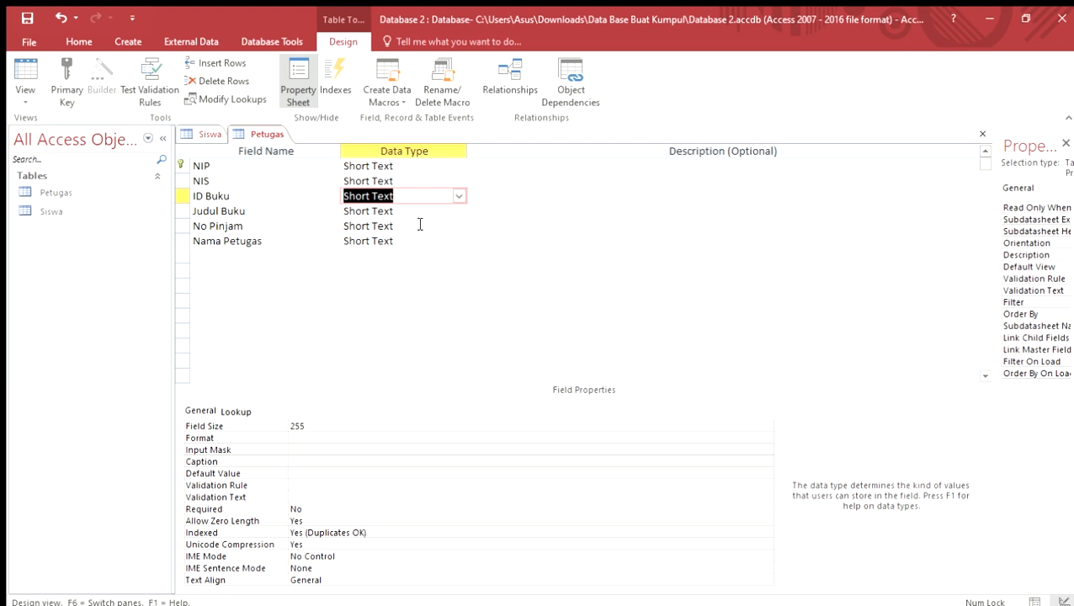
Step: Make No Pinjam a lookup field with the Lookup Wizard and save the table
click(453, 225)
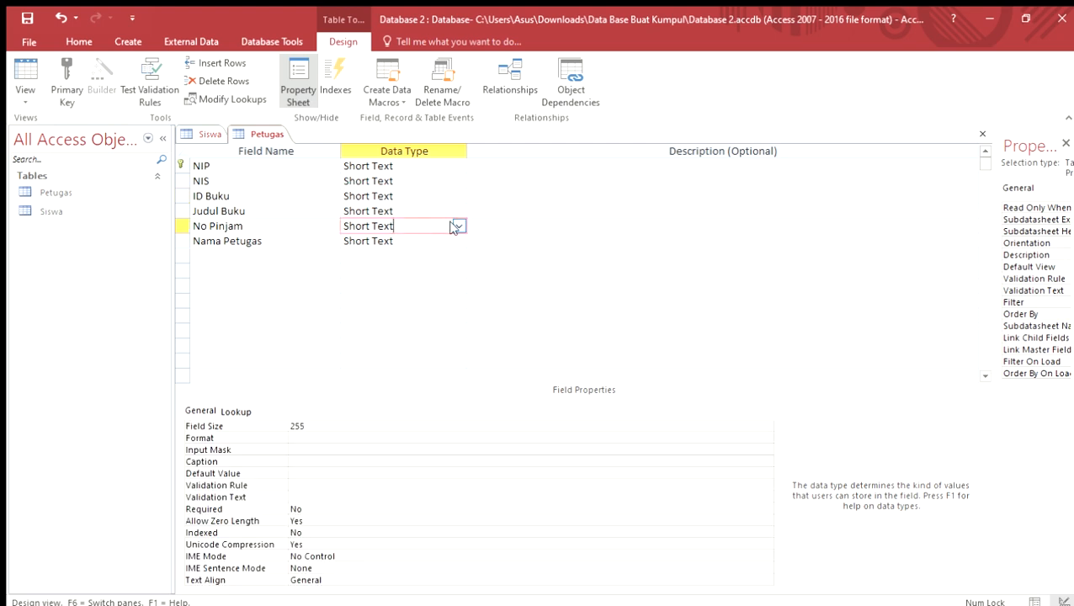
click(406, 404)
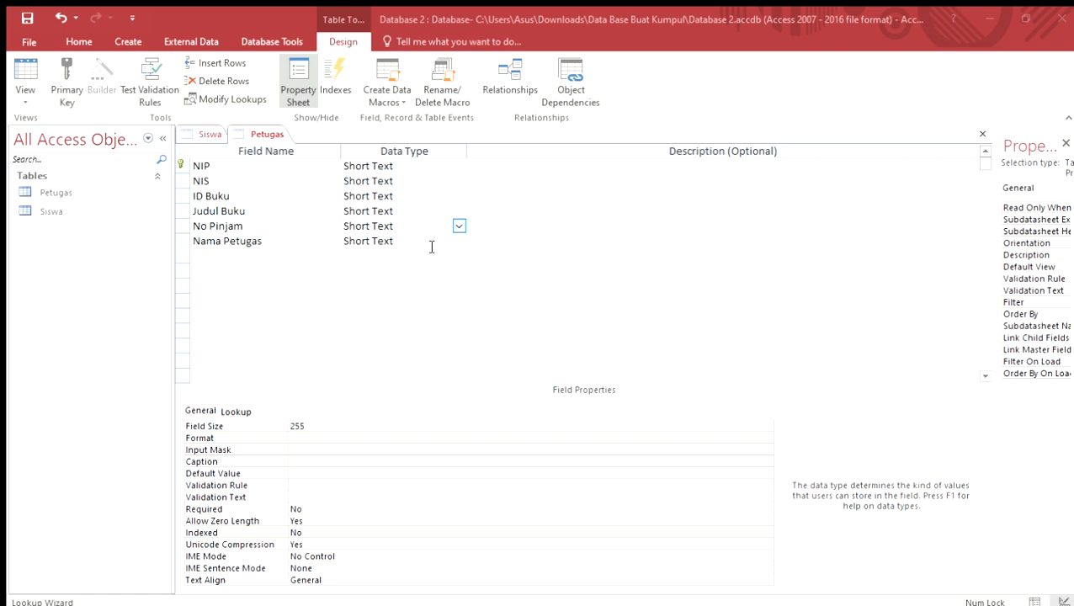
key(ctrl+s)
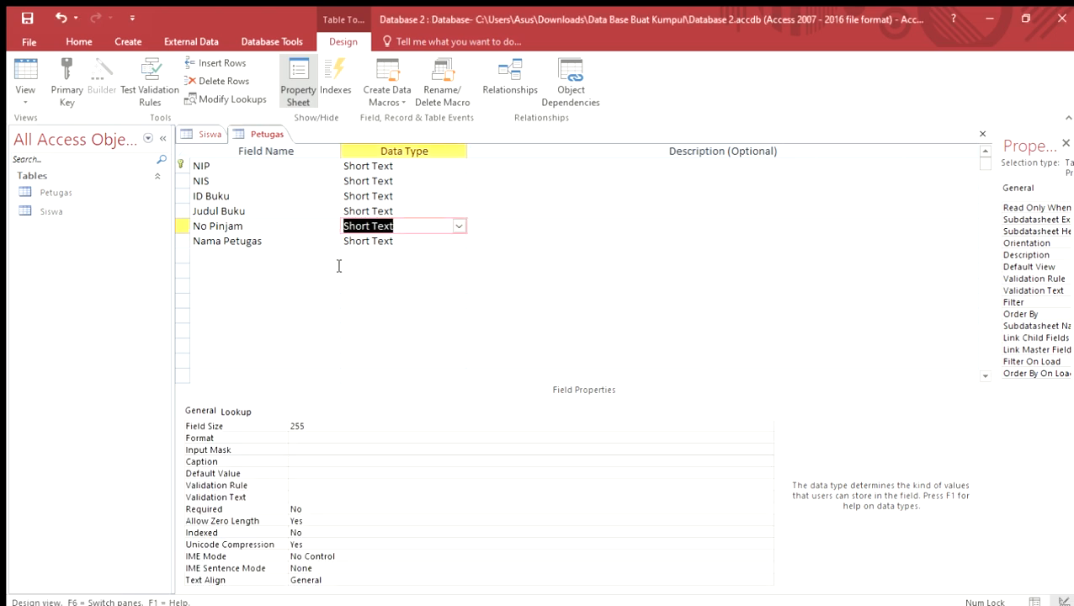
Step: Complete the first record in Datasheet view with ID Buku B121, Judul Buku Rimba, No Pinjam 01 and the officer's name
click(26, 74)
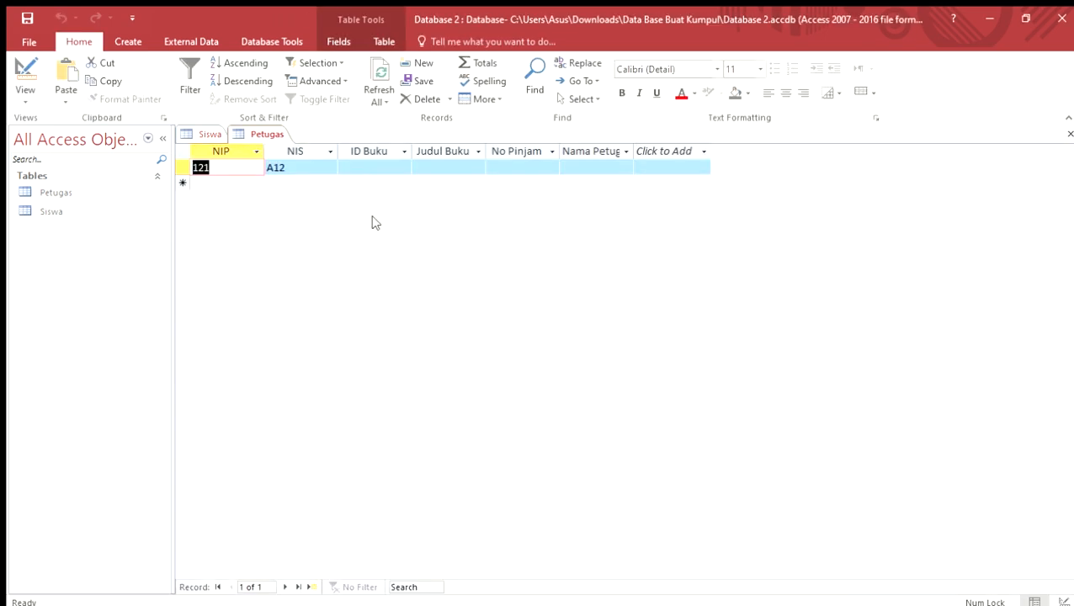
click(250, 174)
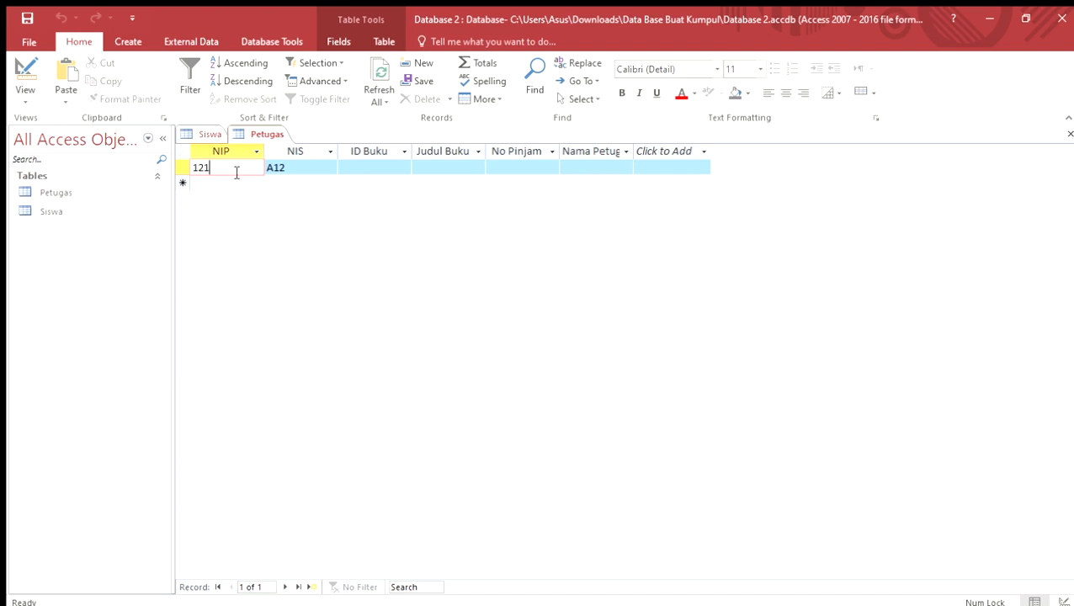
key(Tab)
click(363, 171)
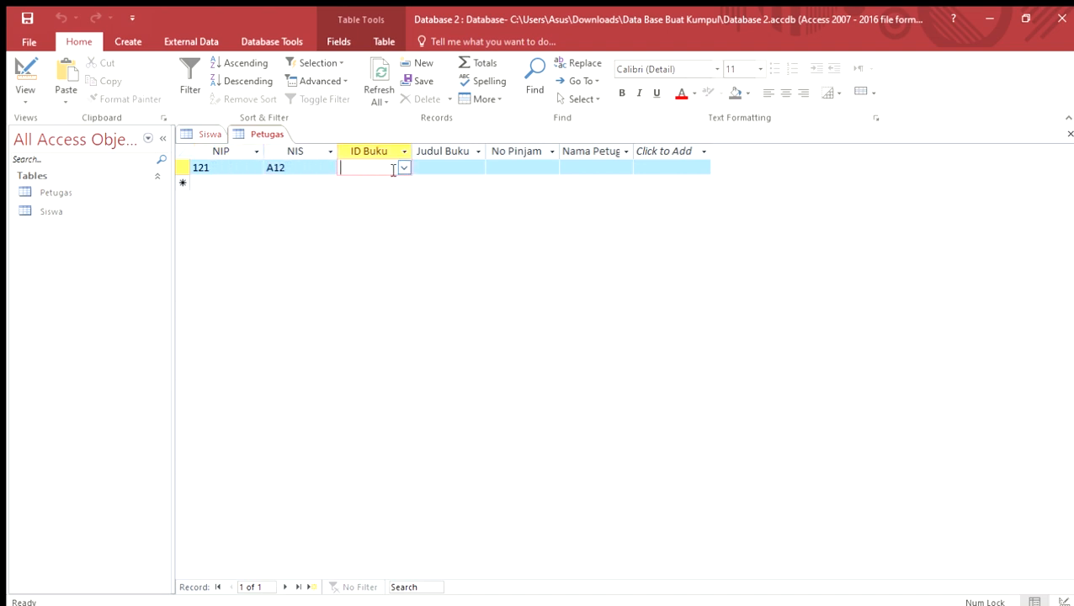
text(B121)
click(447, 167)
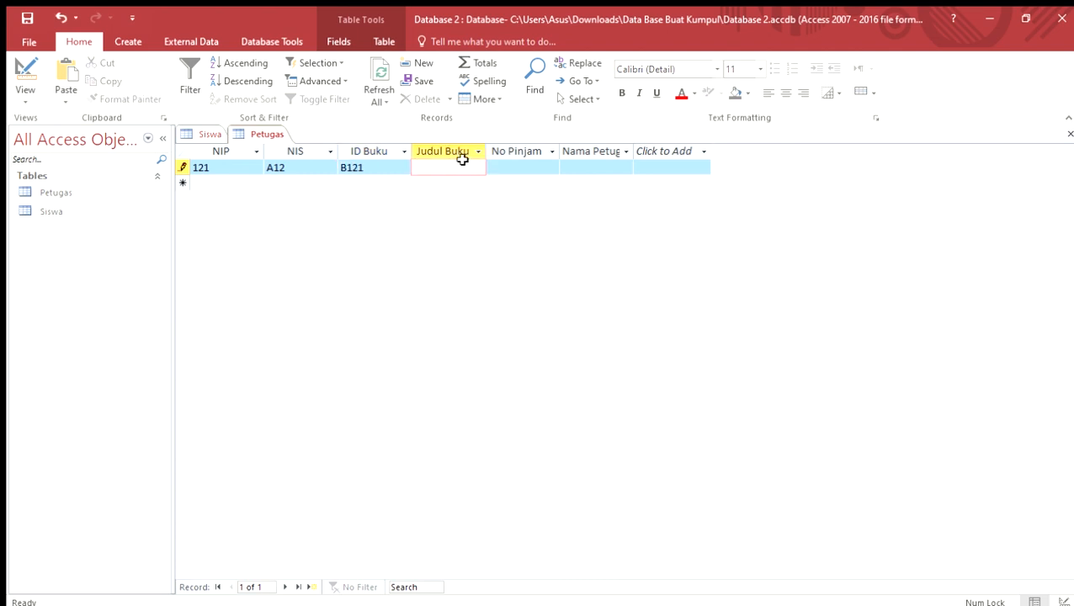
text(Rimba)
key(Tab)
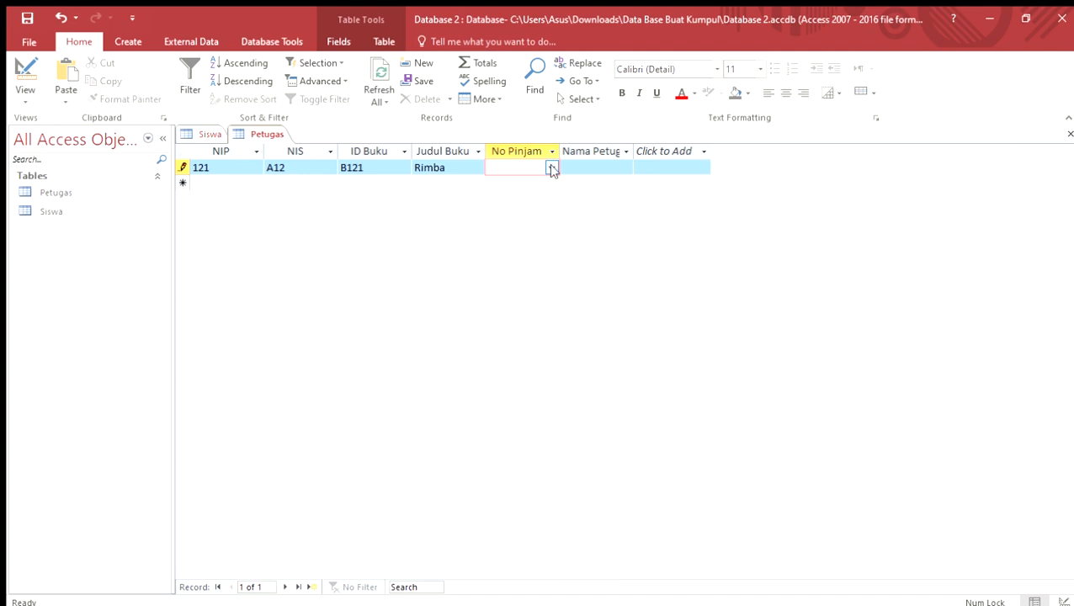
text(01)
click(601, 166)
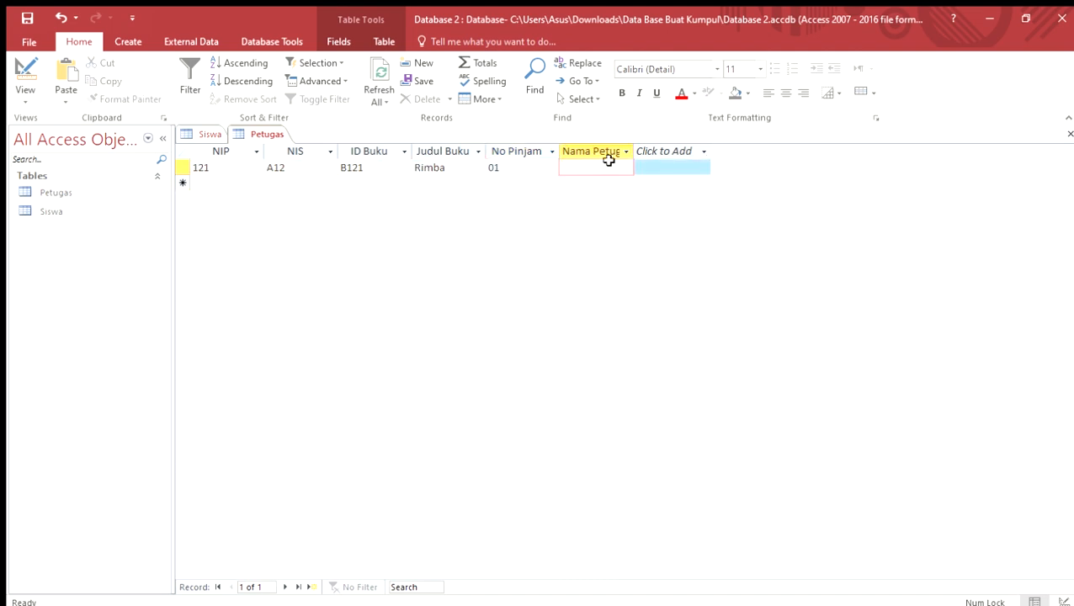
text(Lohan)
Step: Enter the second Petugas record with the officer's NIP, student's NIS, ID Buku B122, Judul Buku Rumah, No Pinjam 02 and officer's name
click(233, 185)
text(122)
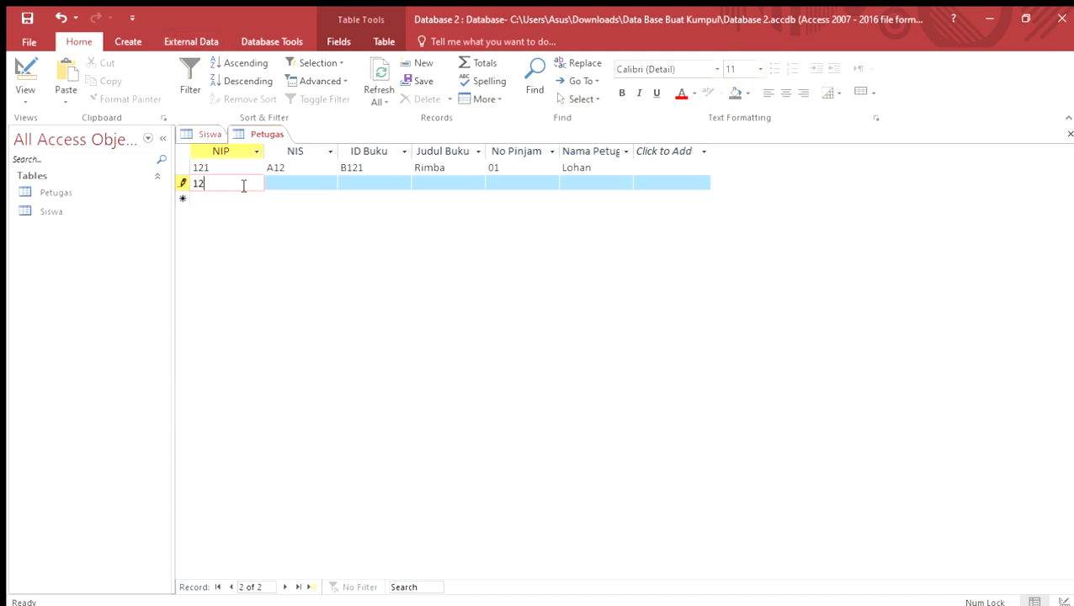
click(291, 184)
click(328, 195)
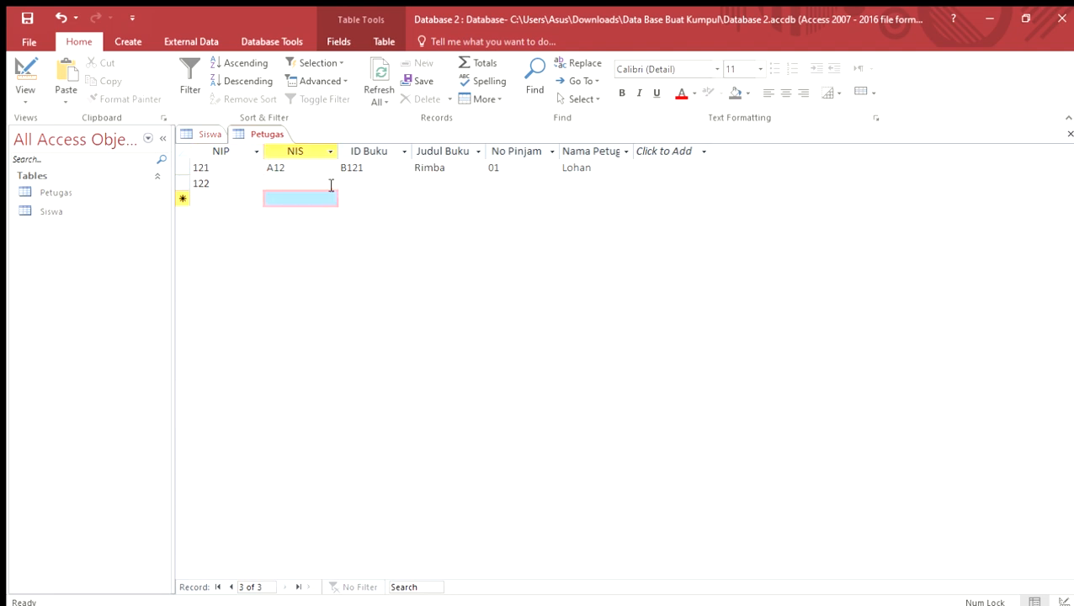
click(328, 184)
text(A13)
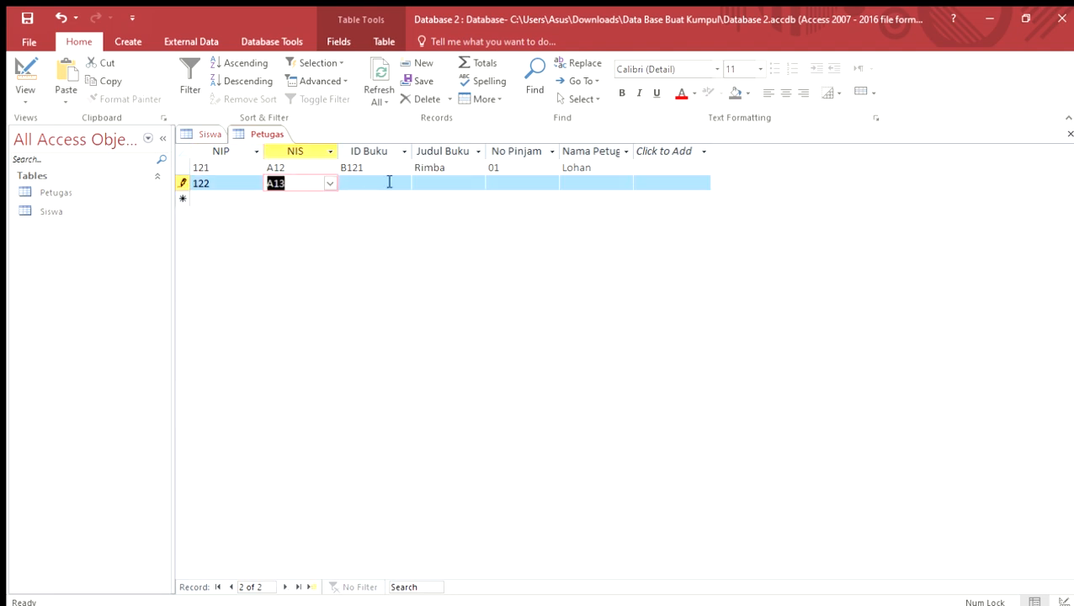
click(390, 182)
text(B122)
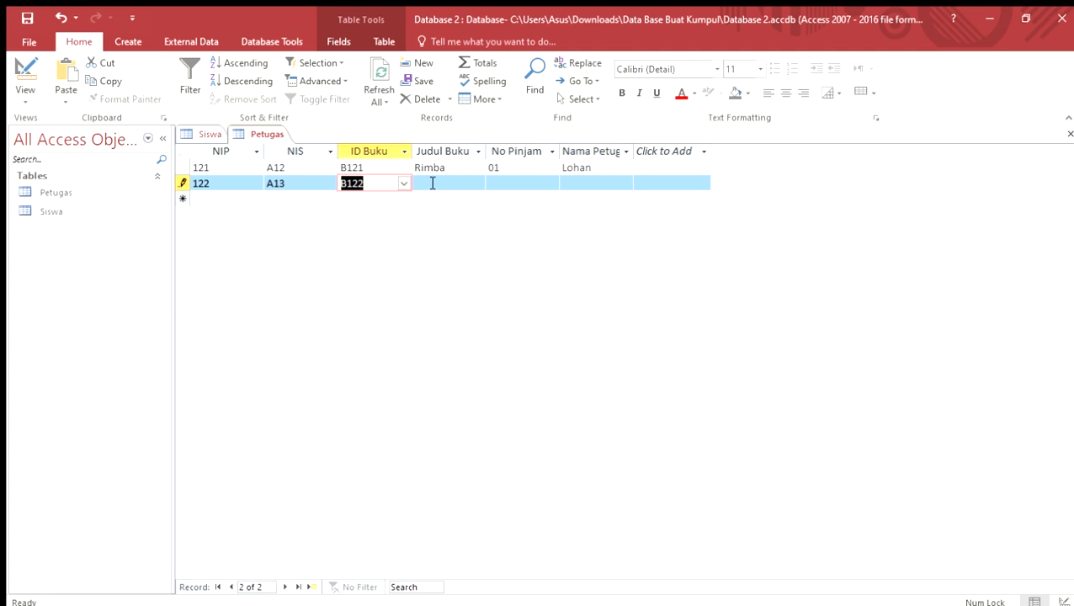
key(Tab)
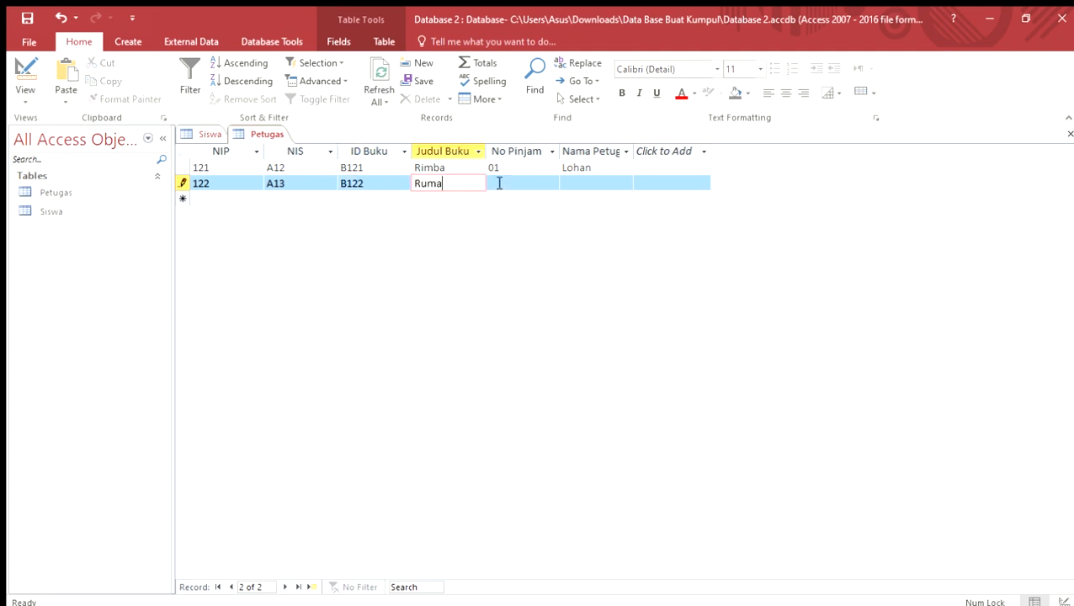
click(495, 183)
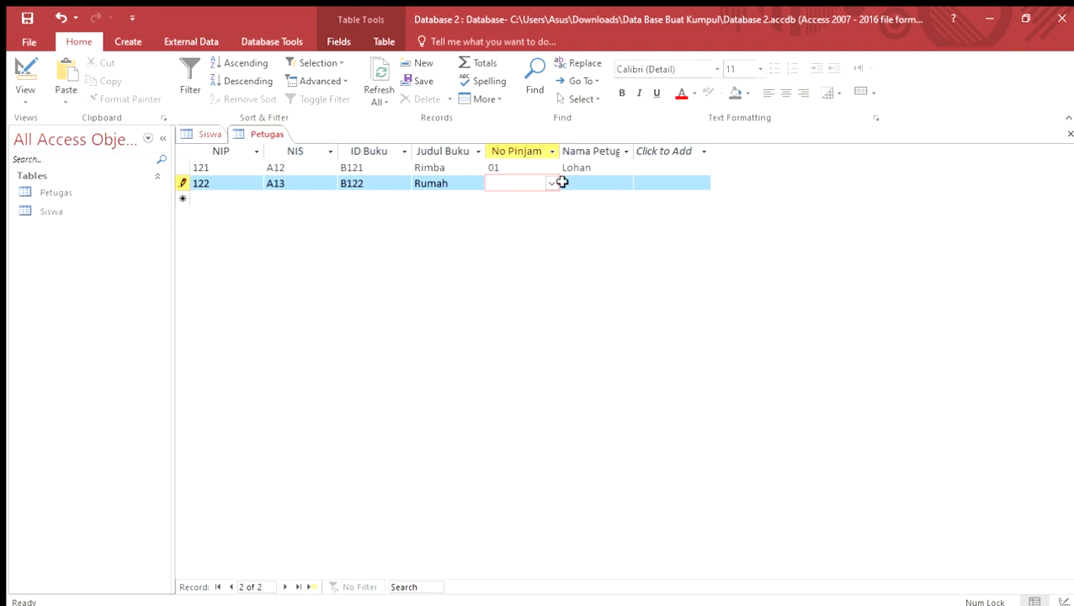
click(553, 184)
text(02)
click(576, 187)
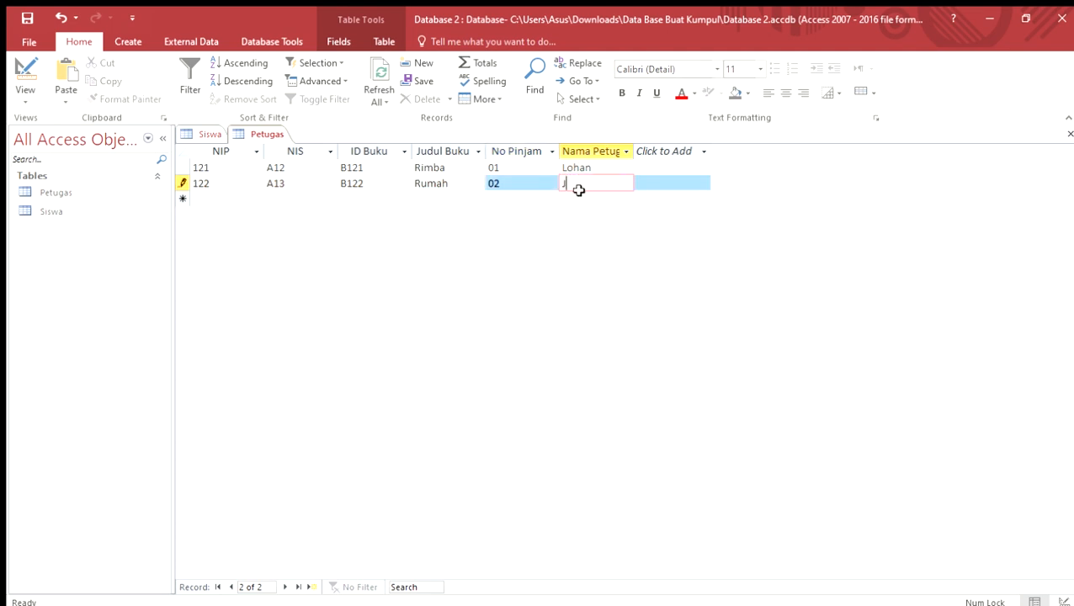
Step: Enter the third Petugas record with the officer's NIP, student's NIS, ID Buku B123, Judul Buku Kita, No Pinjam 03 and officer's name
click(213, 197)
text(123)
click(282, 201)
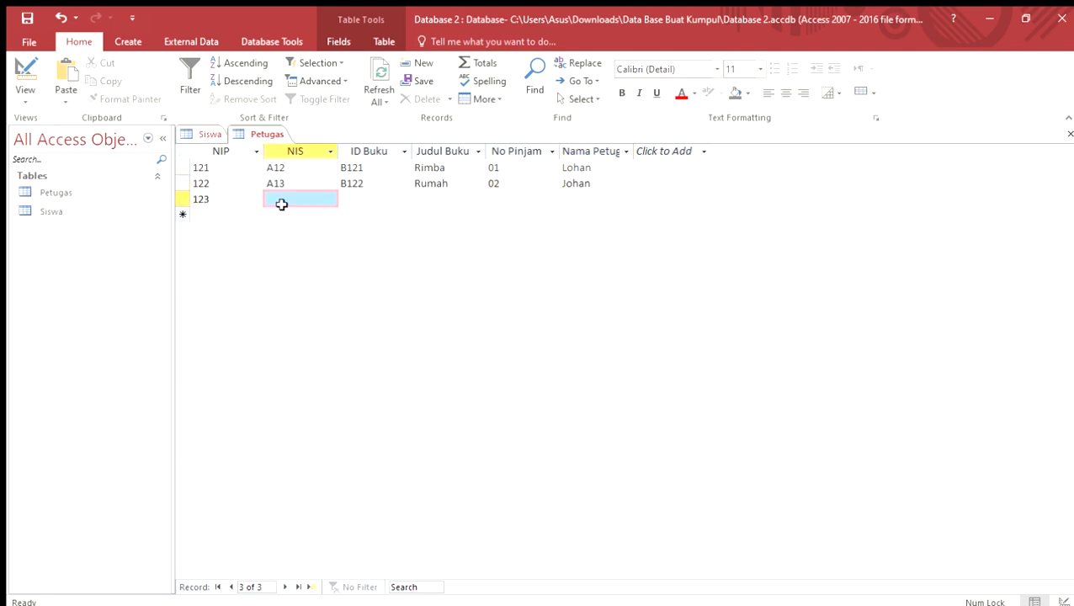
text(A14)
click(359, 186)
click(366, 199)
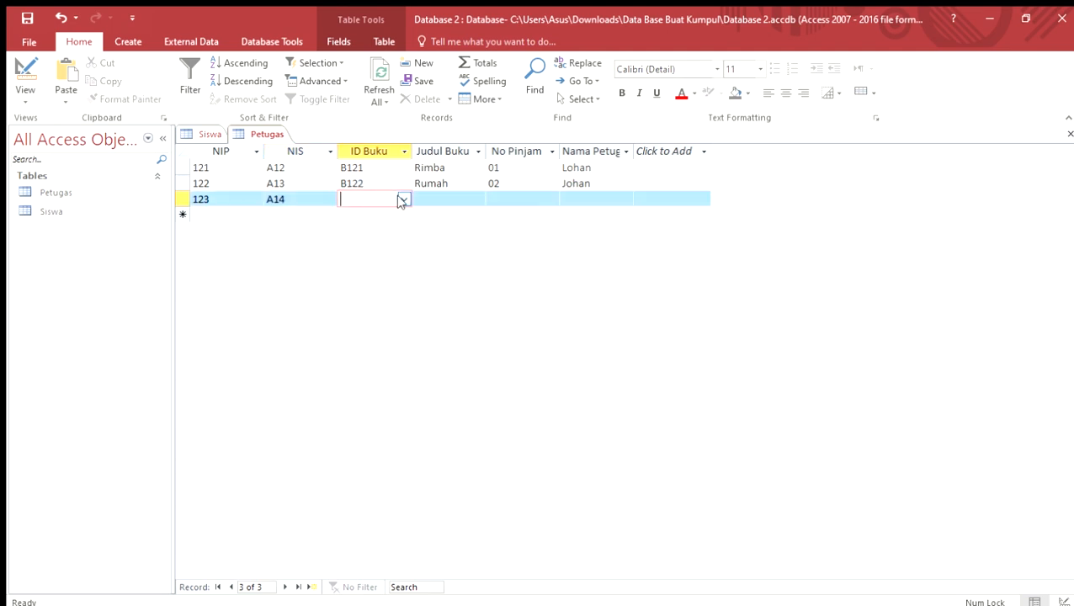
text(B123)
click(455, 198)
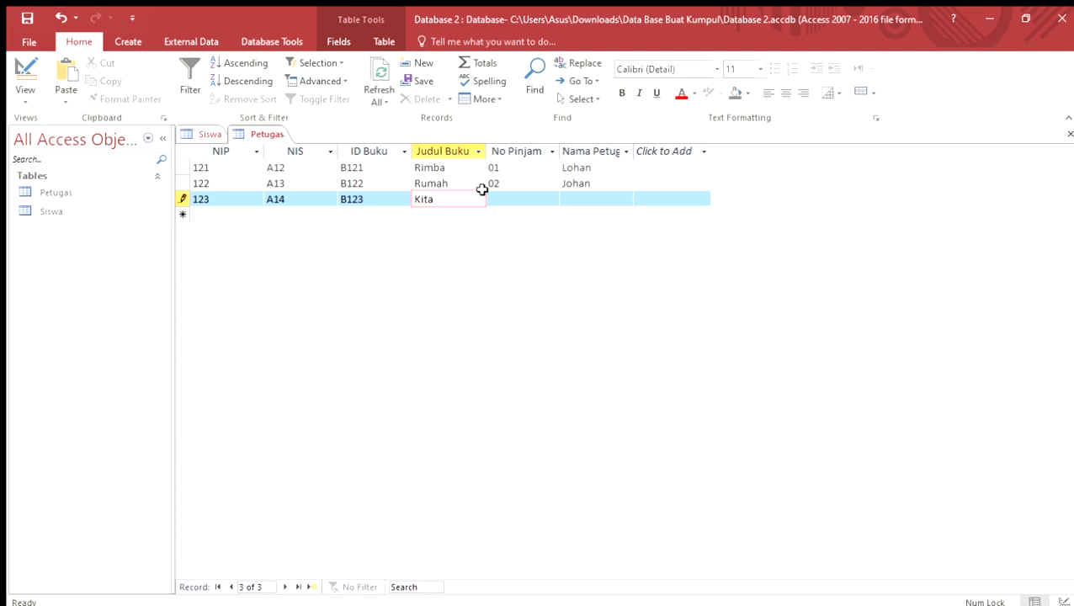
key(Tab)
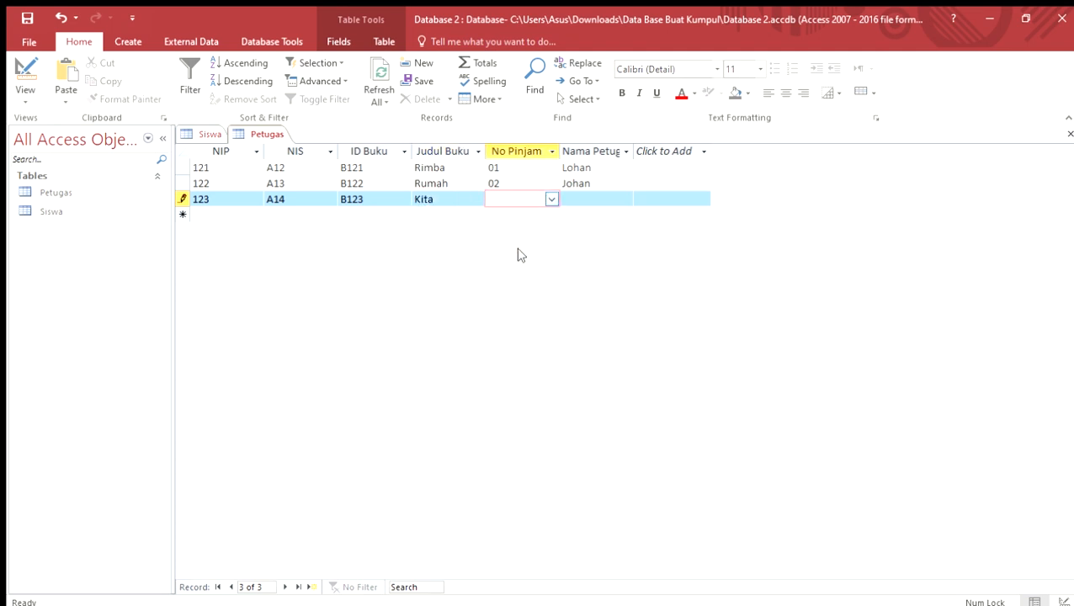
text(03)
click(613, 197)
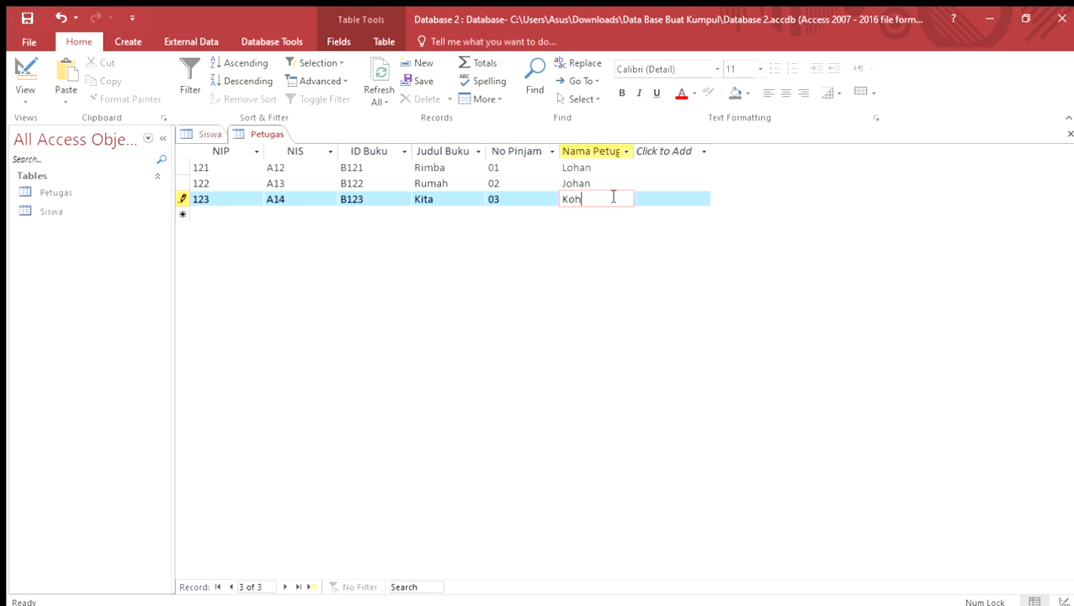
Step: Enter the fourth Petugas record with NIP, NIS, ID Buku B124, Judul Buku Bersatu, No Pinjam 04 and the officer's name, and save the table
click(224, 215)
text(124)
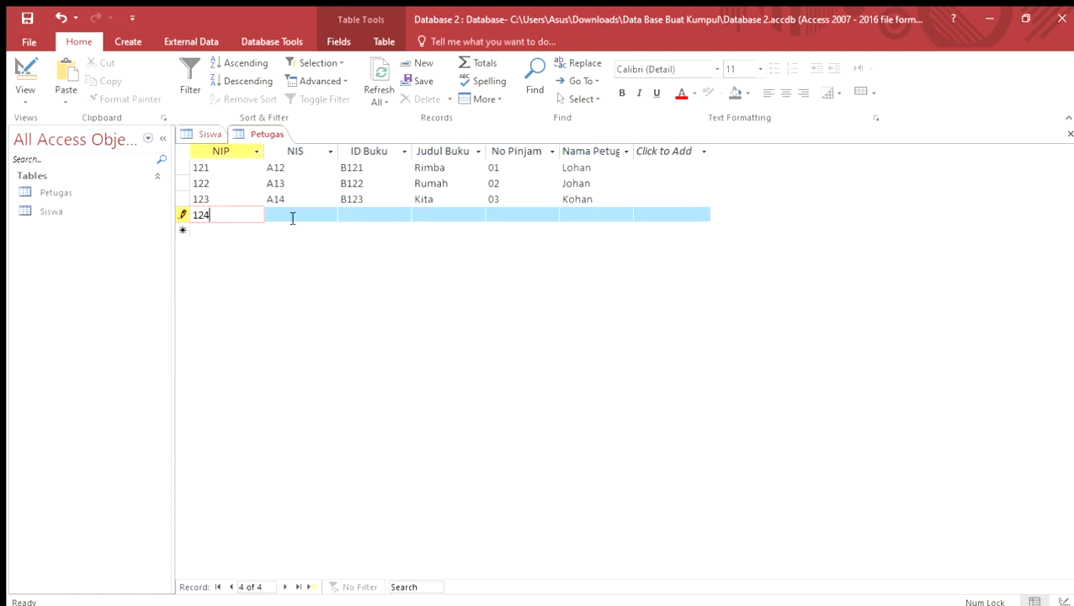
click(292, 218)
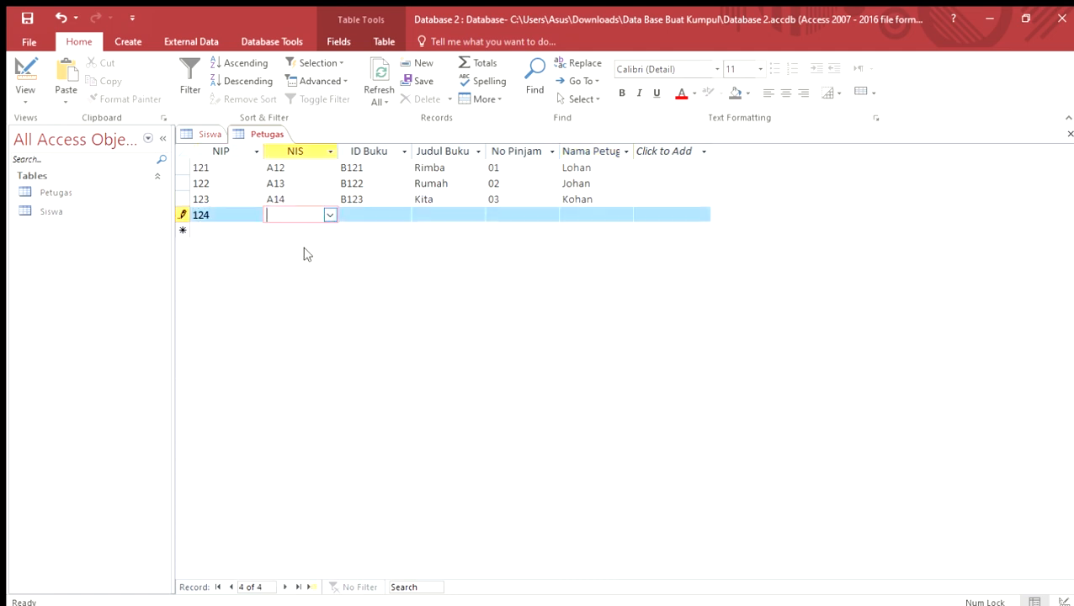
text(A15)
click(370, 210)
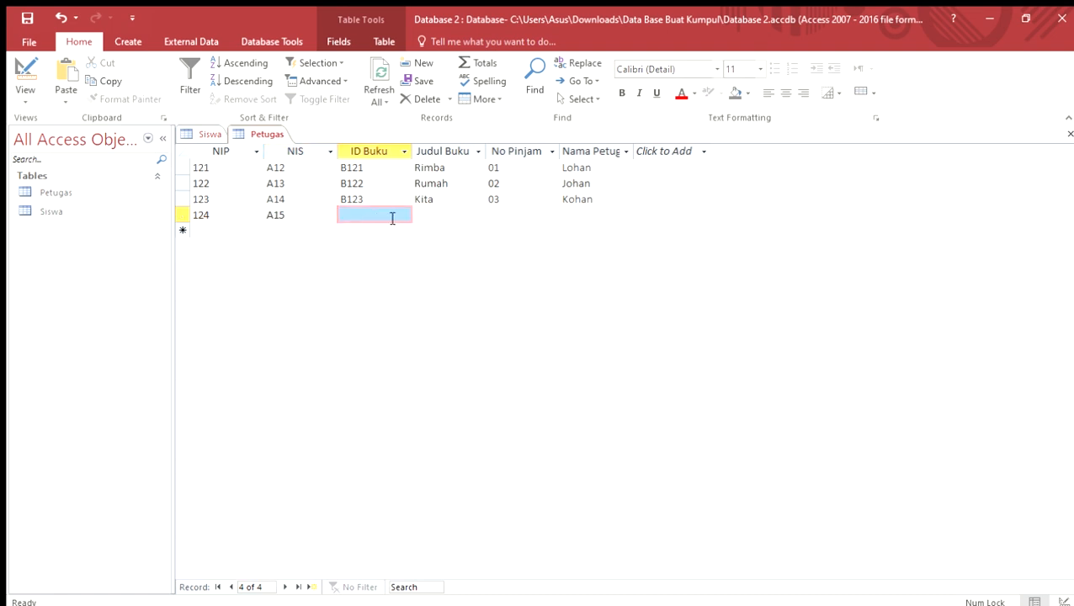
text(B124)
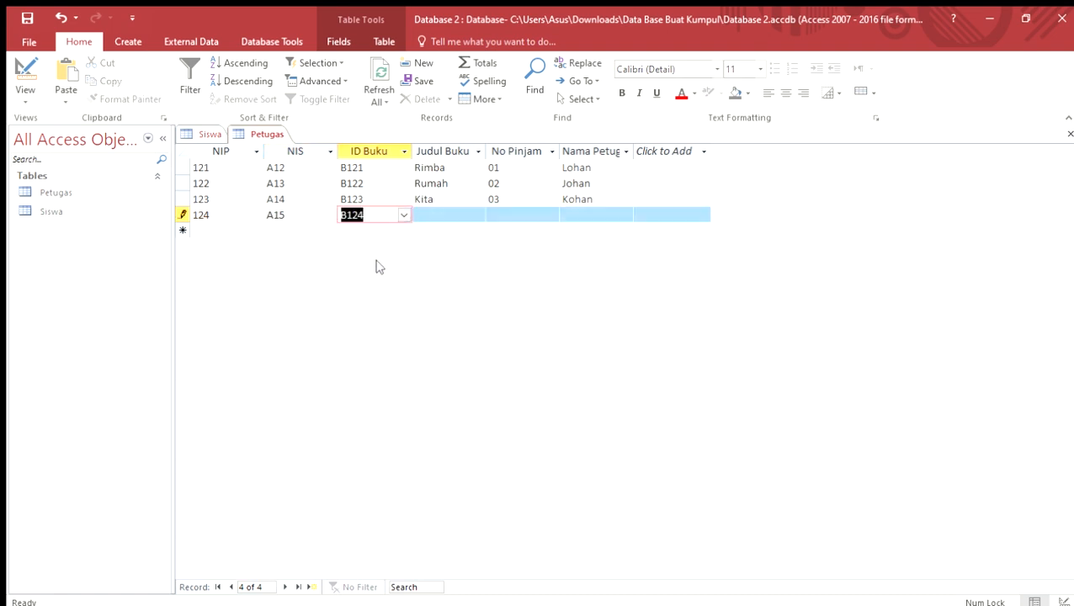
click(432, 215)
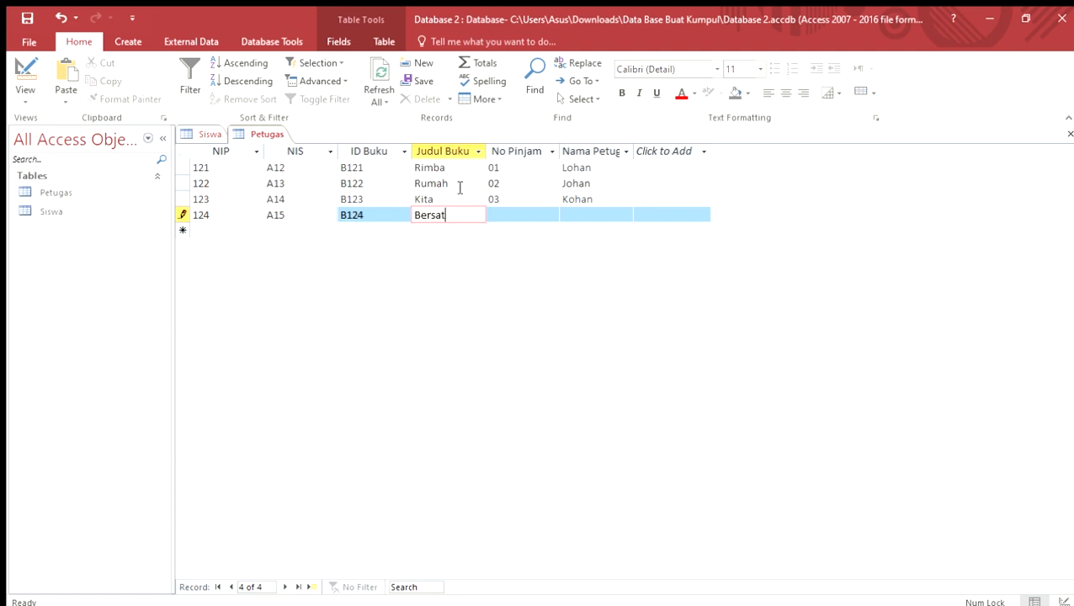
key(Tab)
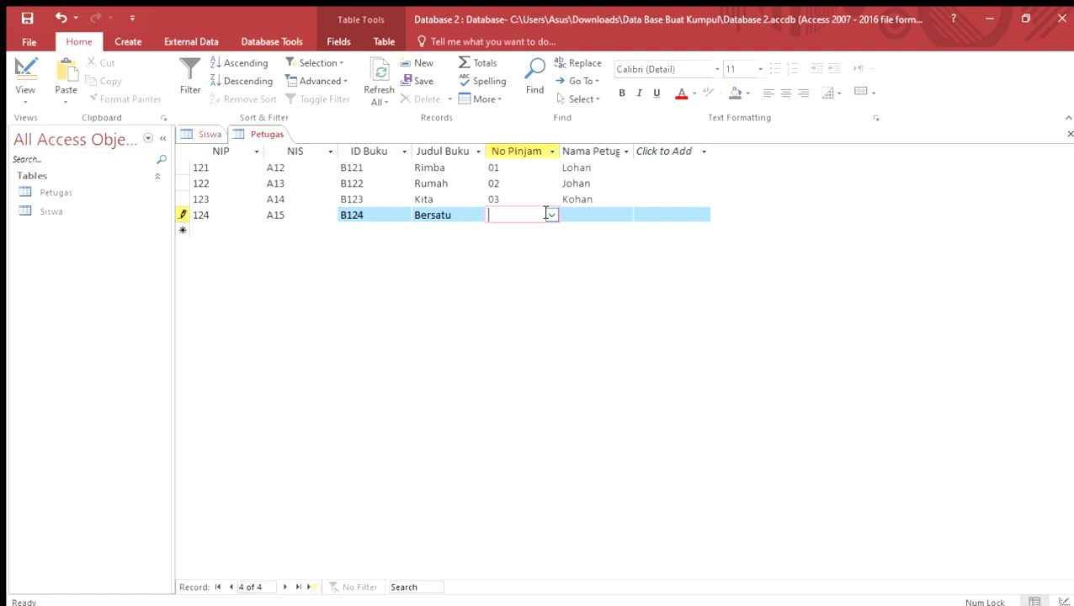
text(04)
click(579, 221)
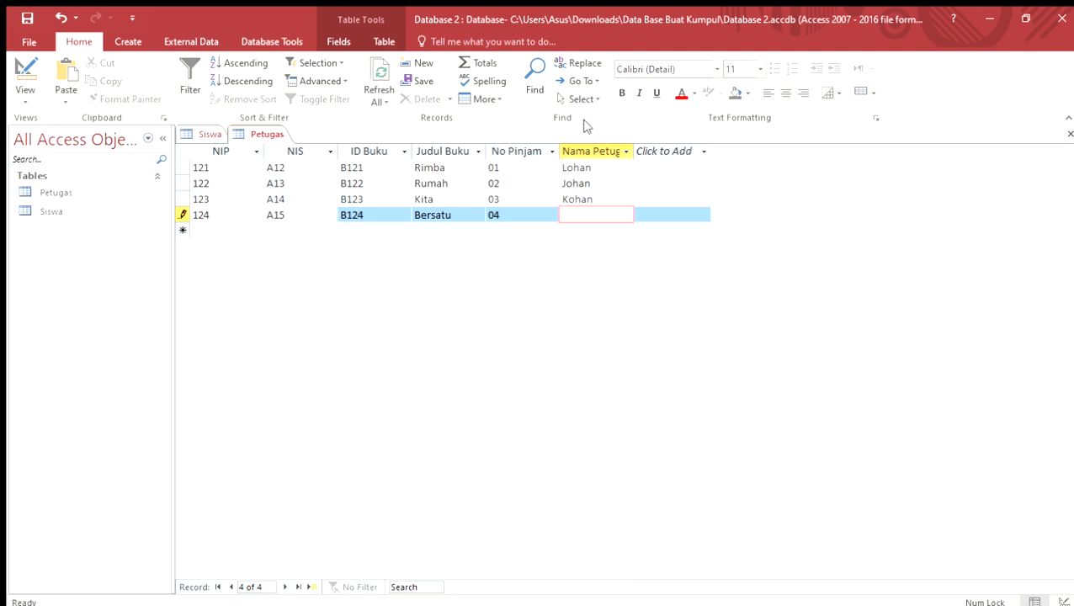
text(Woham)
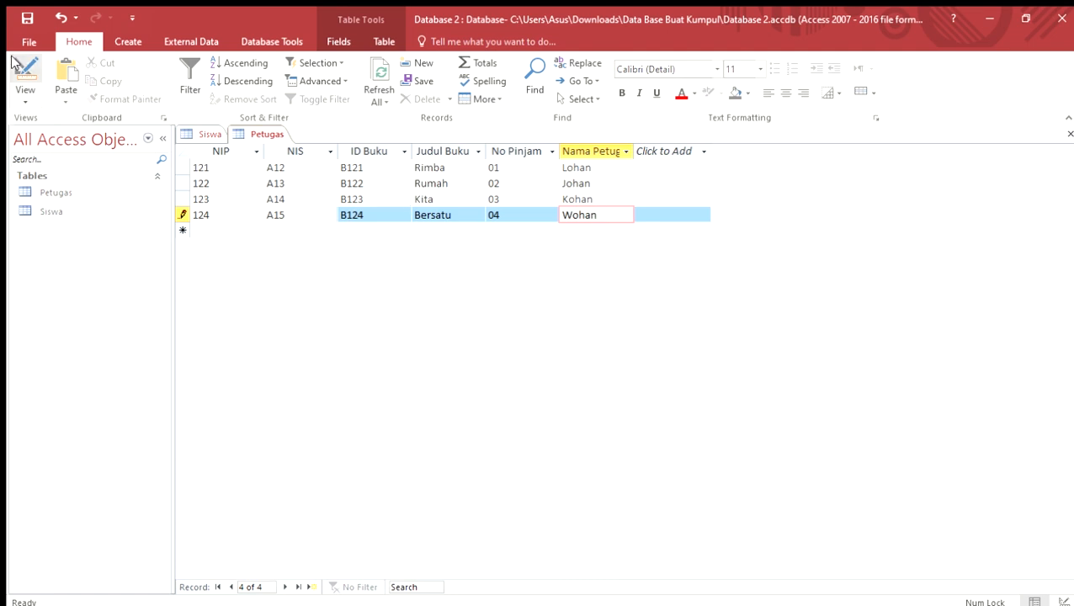
click(25, 16)
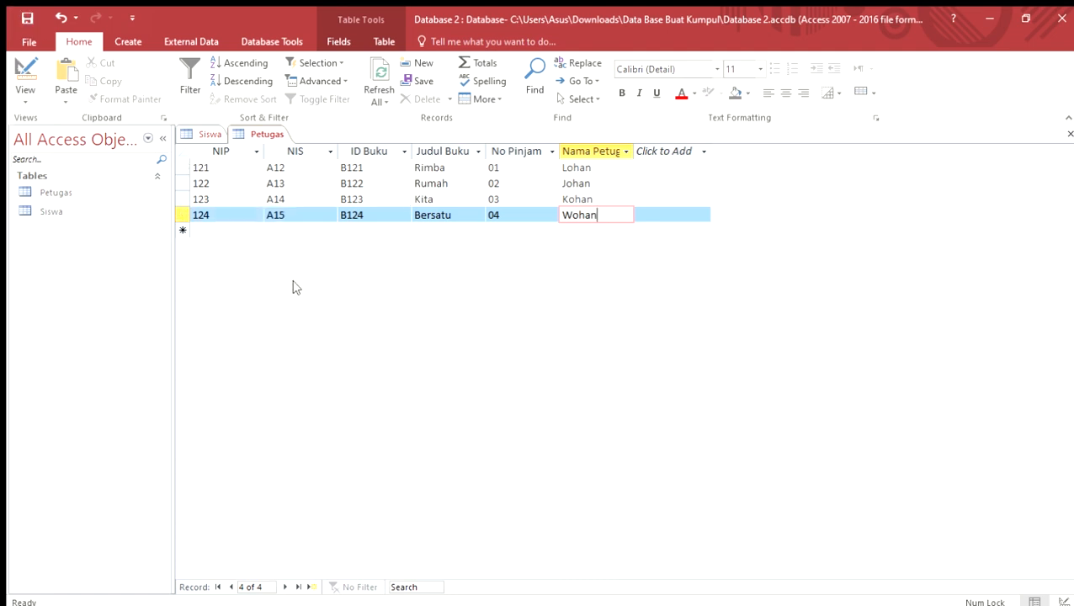
Step: Create a new table named Buku in Design view with the fields Judul Buku and ID Buku
click(128, 42)
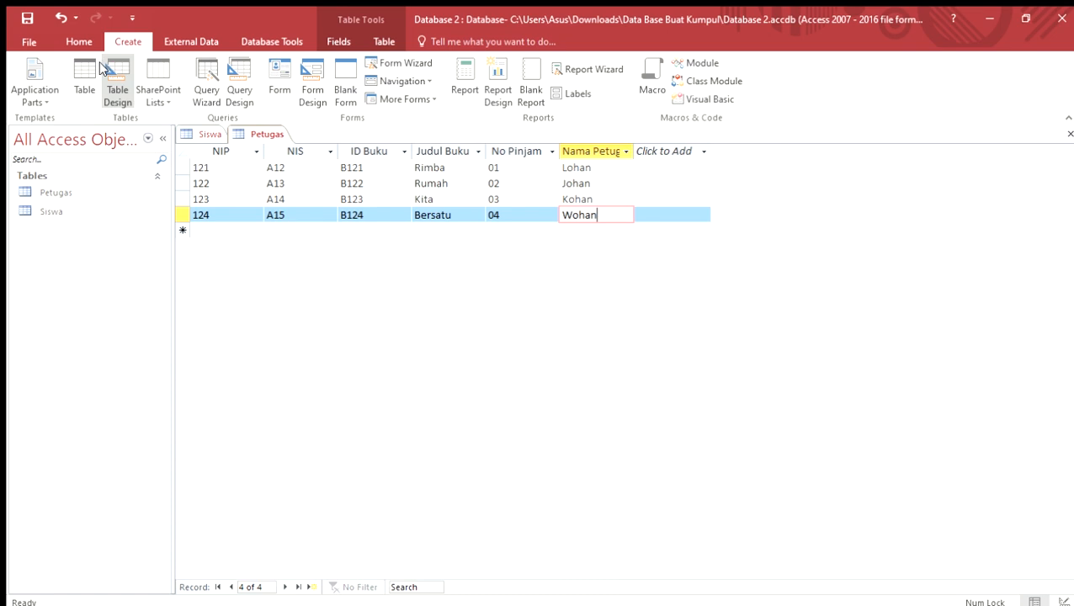
click(90, 75)
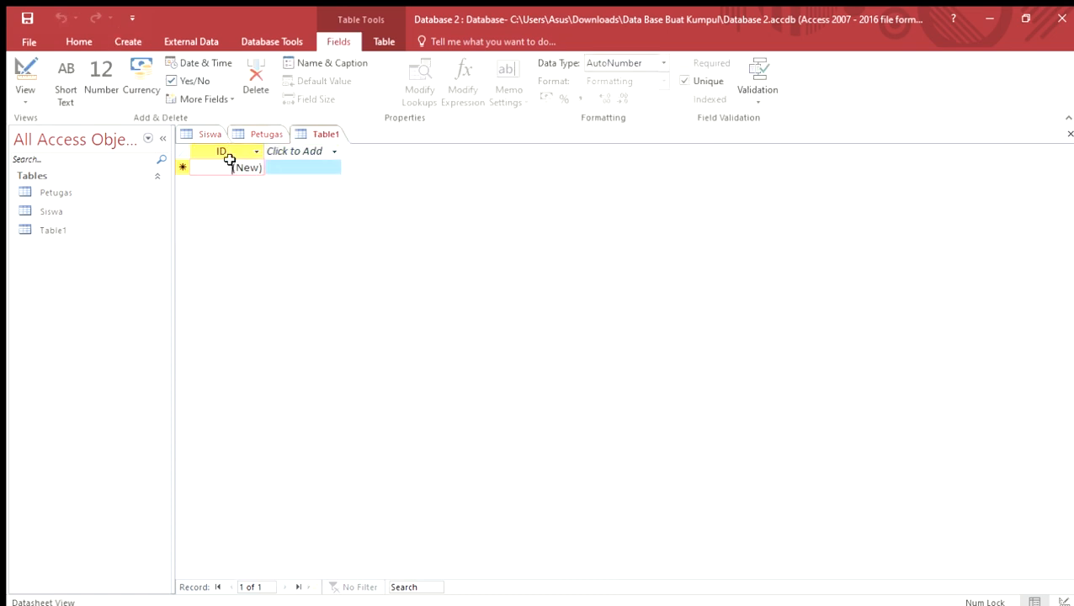
click(25, 82)
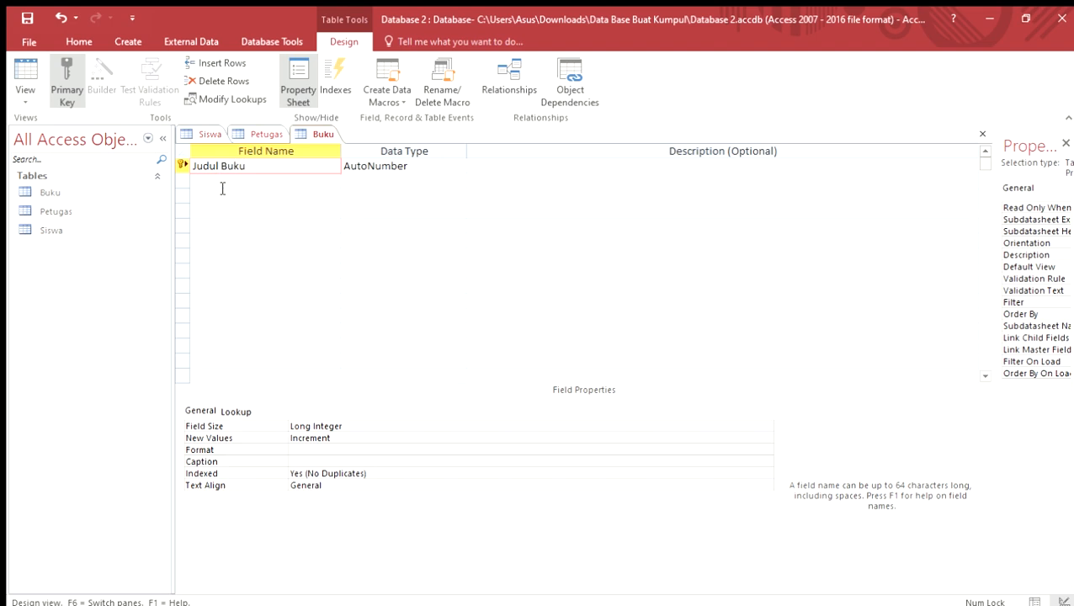
click(227, 182)
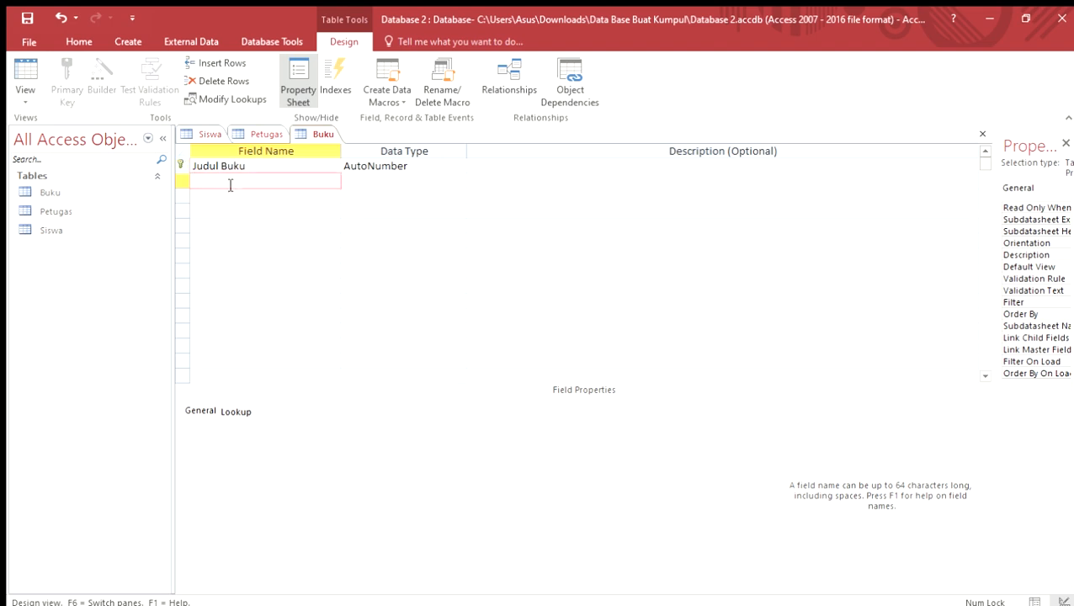
text(ID Buku)
click(261, 133)
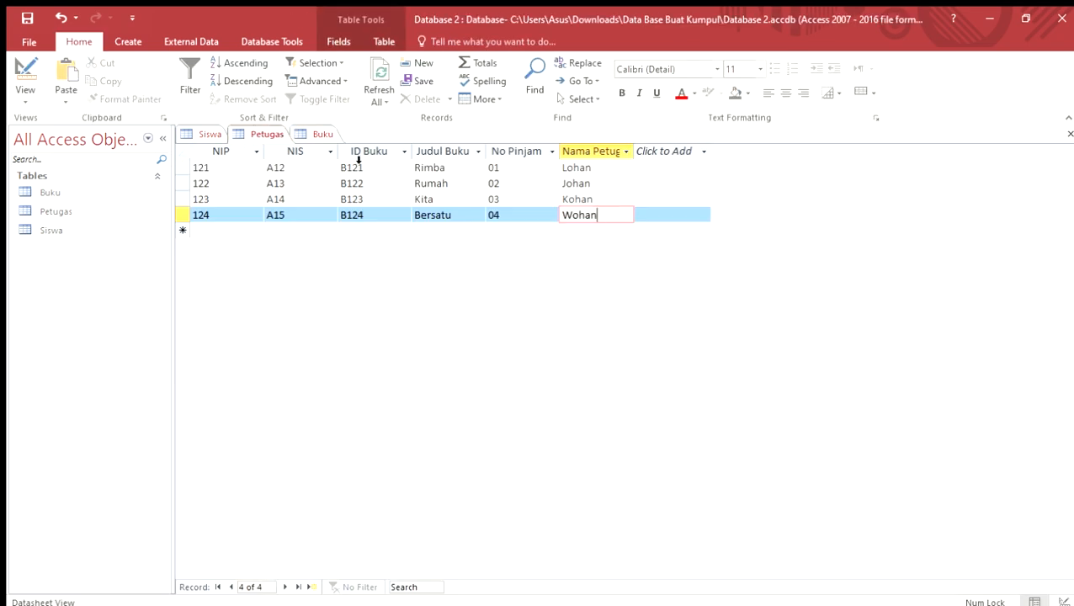
click(321, 133)
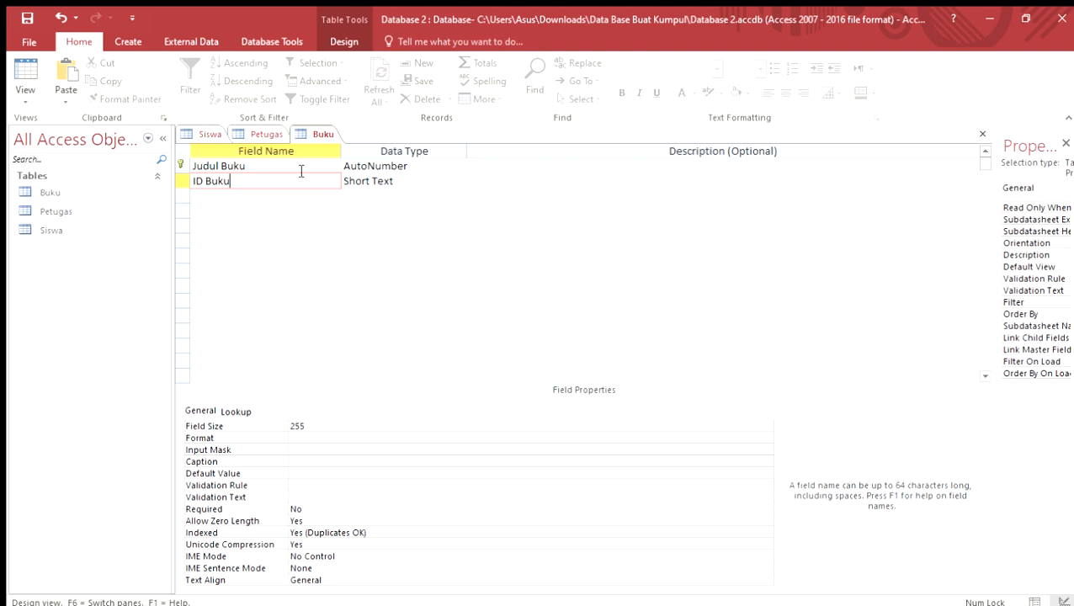
Step: Make ID Buku the primary key of the Buku table in place of Judul Buku
click(179, 183)
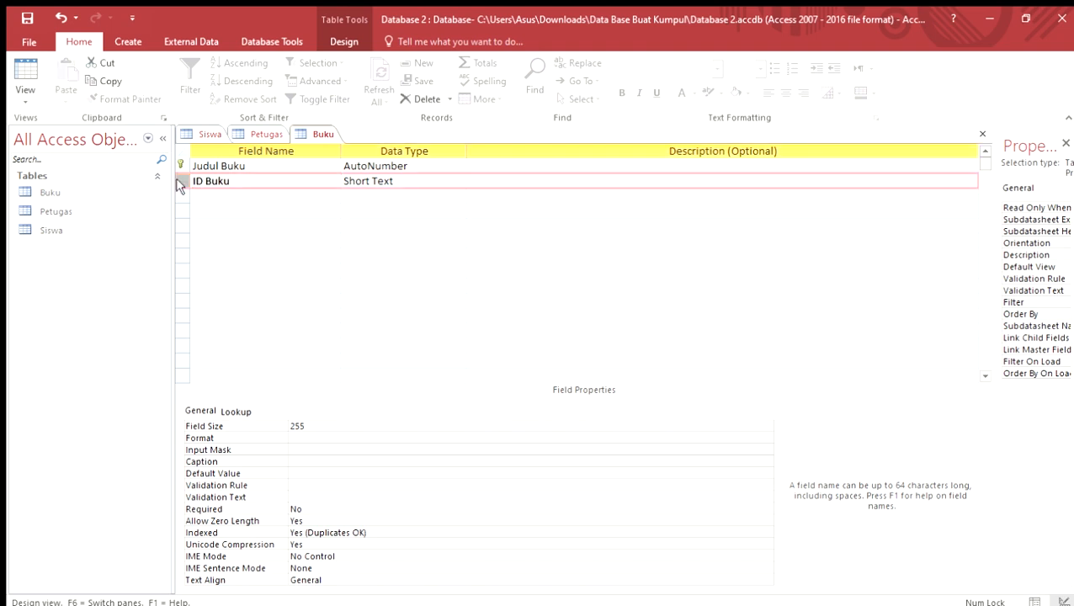
right_click(180, 181)
click(212, 197)
click(342, 238)
Step: Turn the Buku table's ID Buku field into a lookup field with the Lookup Wizard
click(376, 181)
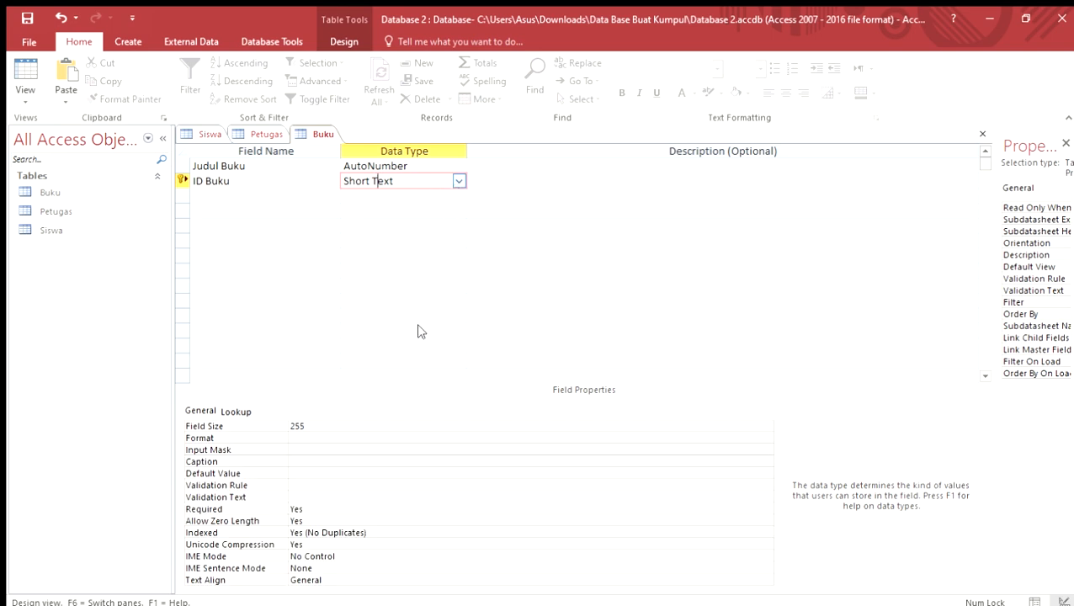
click(440, 364)
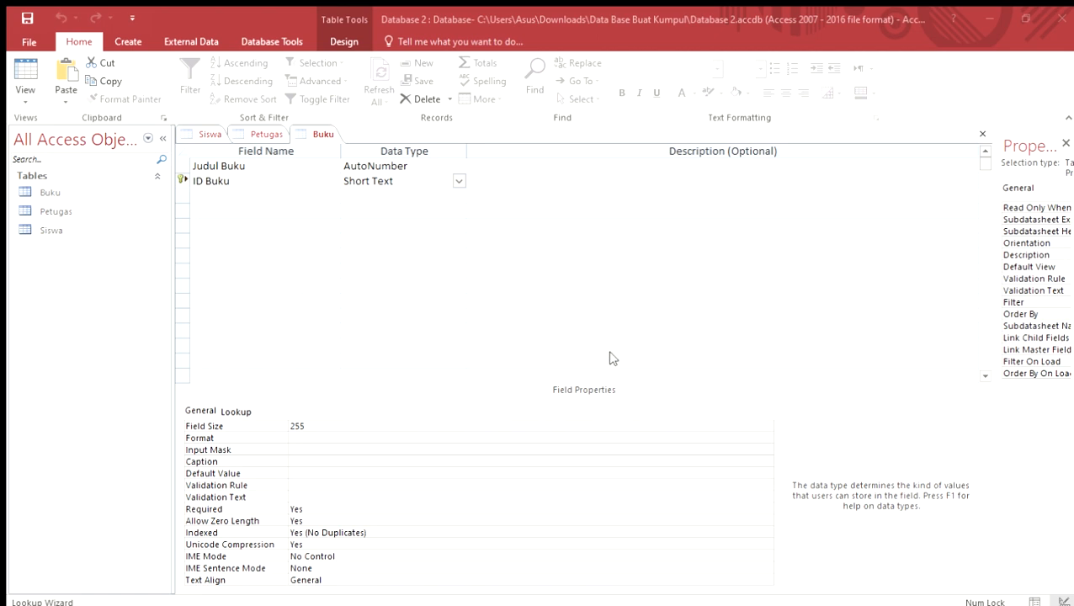
key(Caps_Lock)
key(Tab)
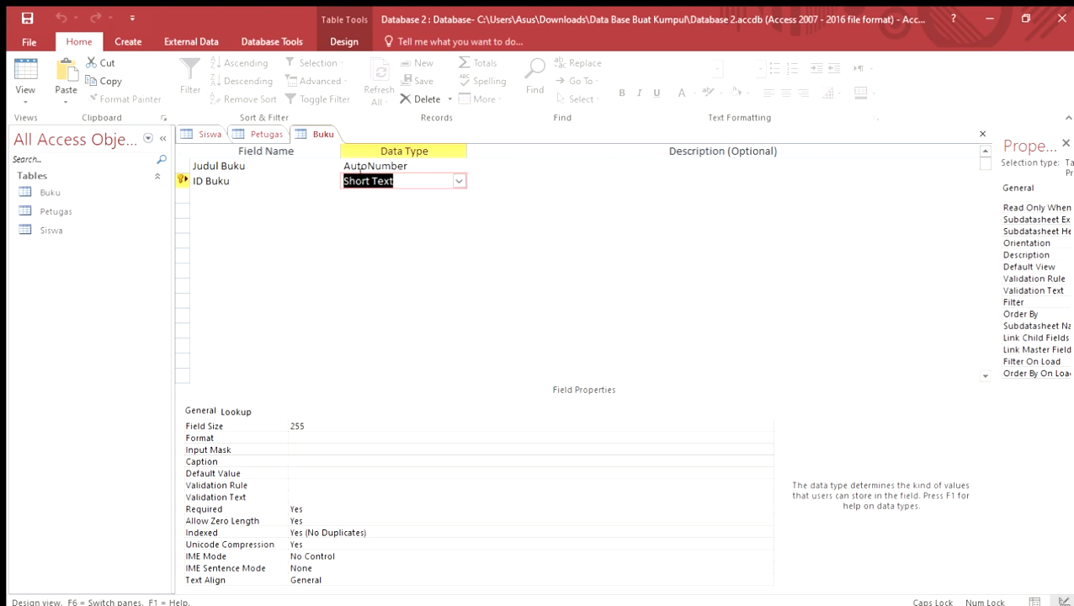
Step: Set Judul Buku's data type to Short Text and save the Buku table, switching it to Datasheet view
click(379, 165)
text(y)
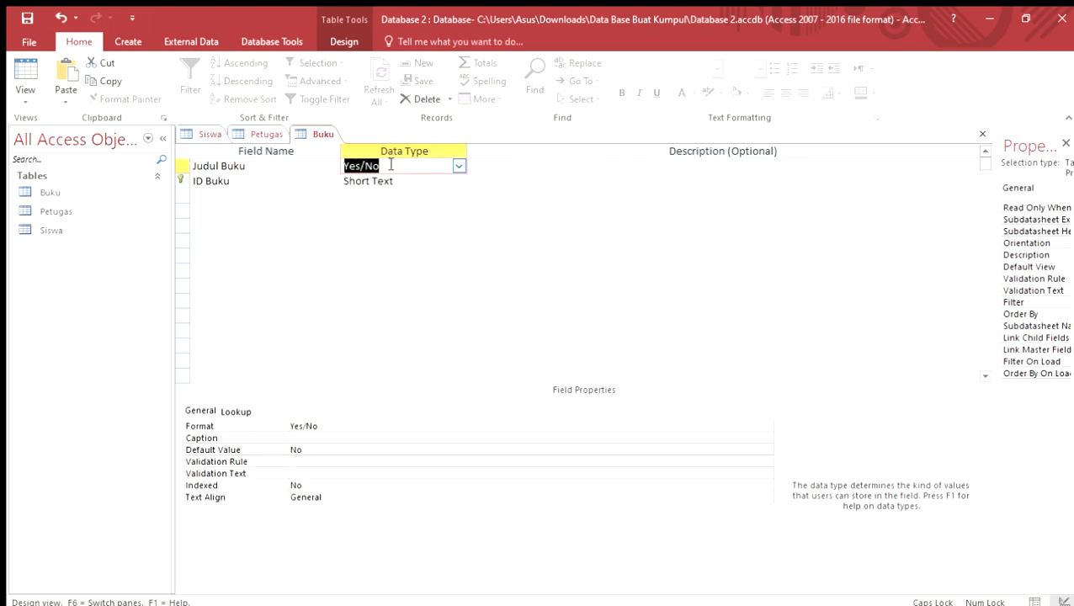
text(s)
click(331, 209)
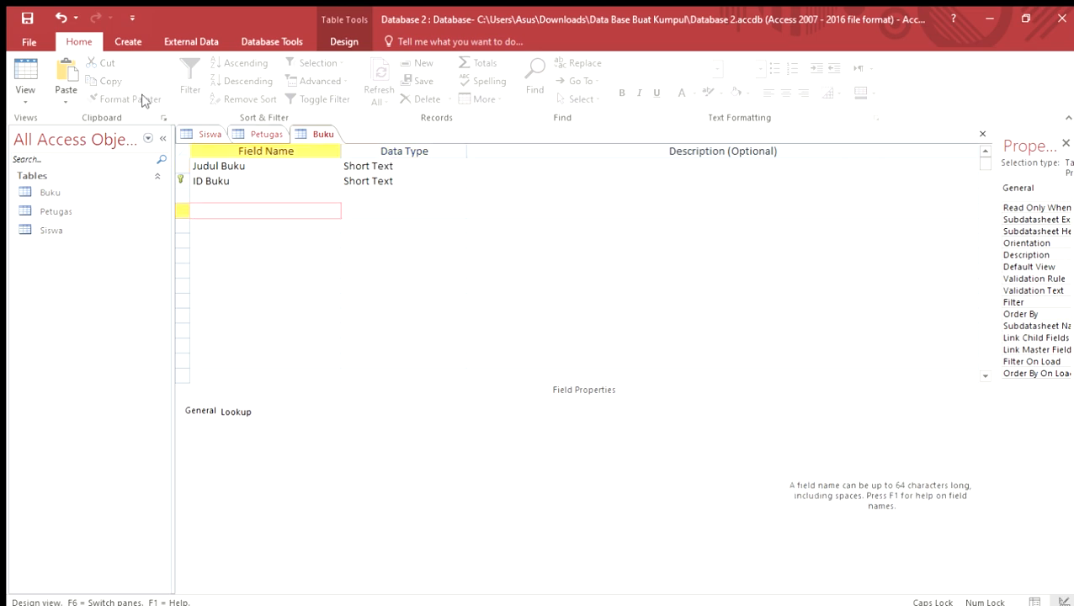
click(27, 18)
click(26, 74)
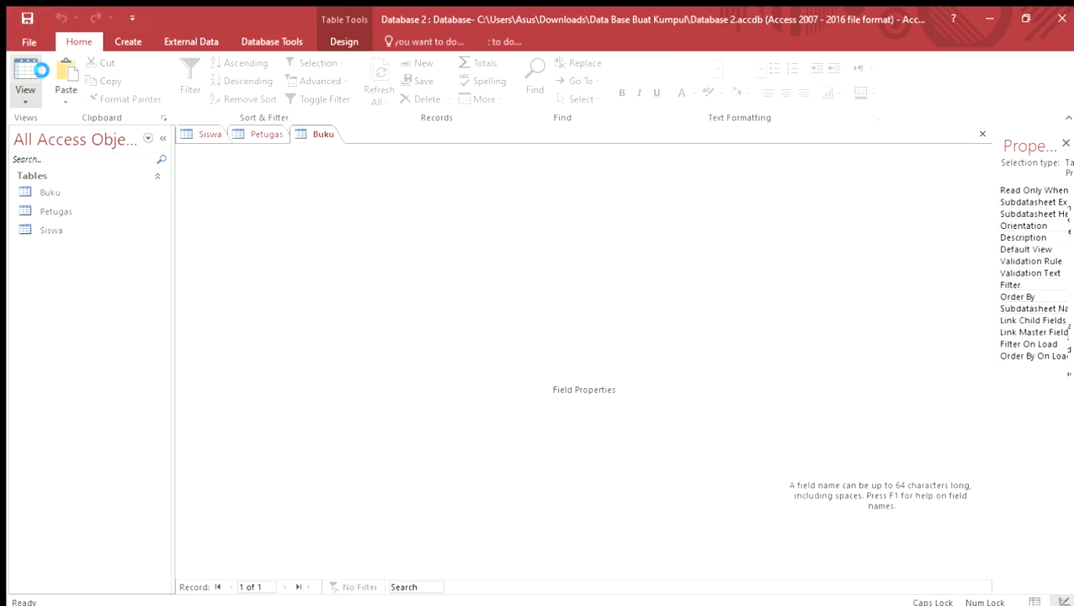
Step: Enter the first Buku record with Judul Buku Rimba and ID Buku B121, using the Petugas table as reference, and return to Petugas
click(261, 134)
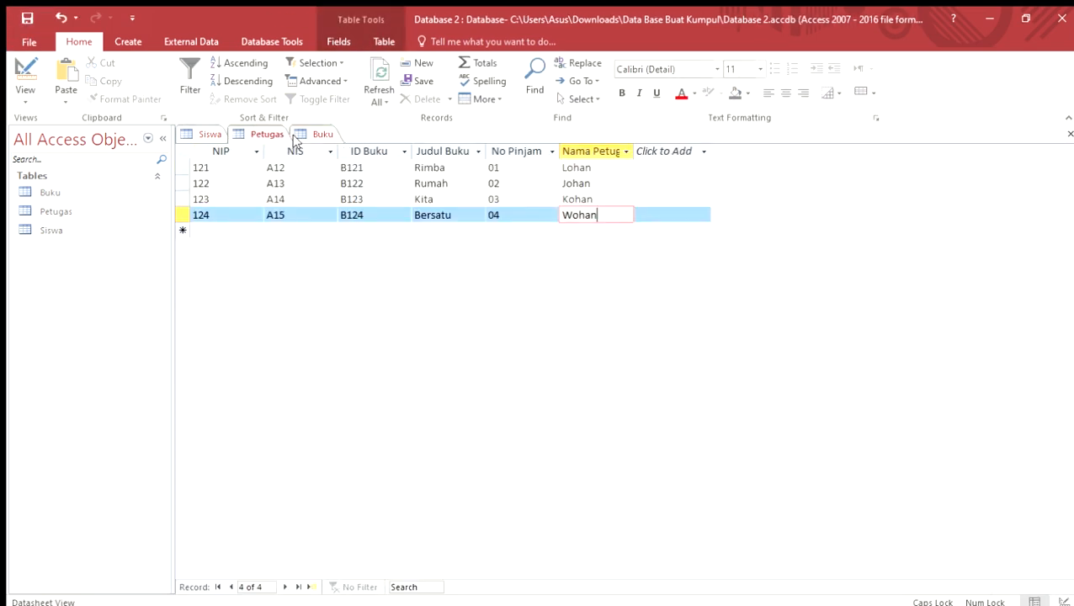
click(432, 152)
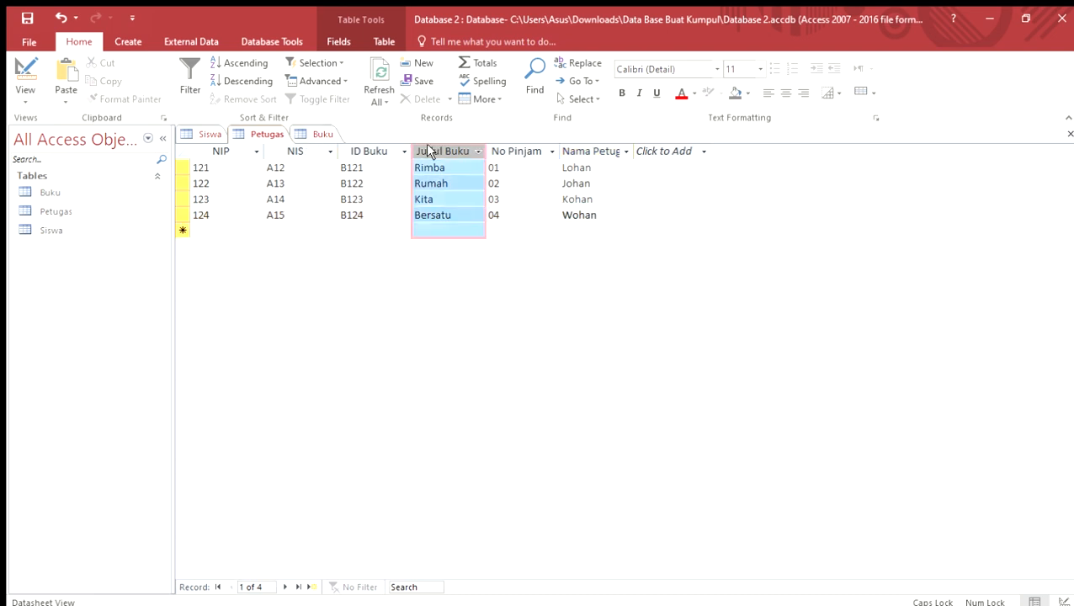
click(321, 135)
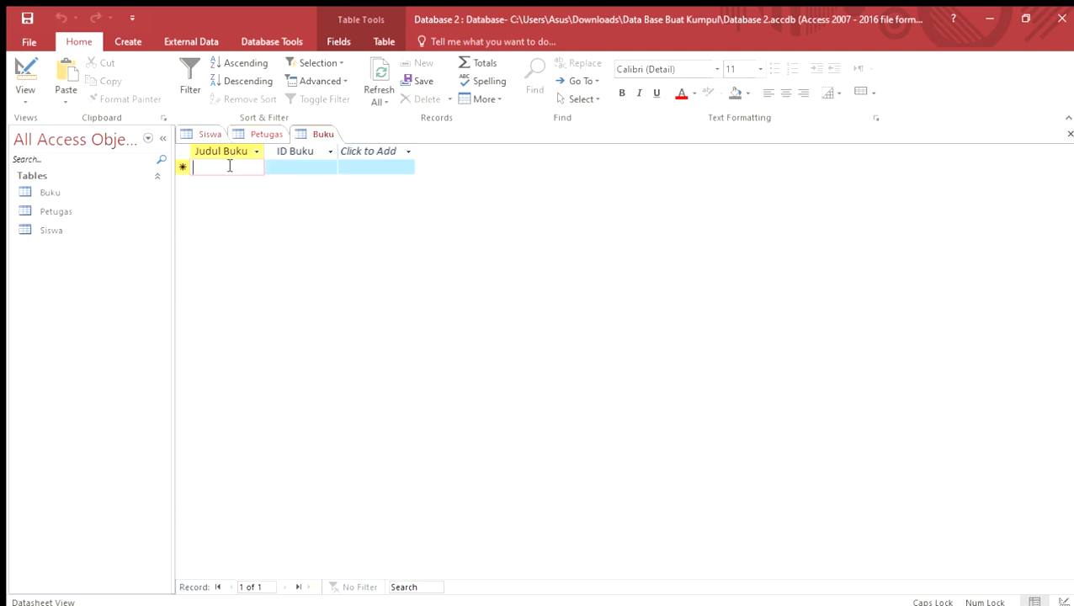
text(rIM)
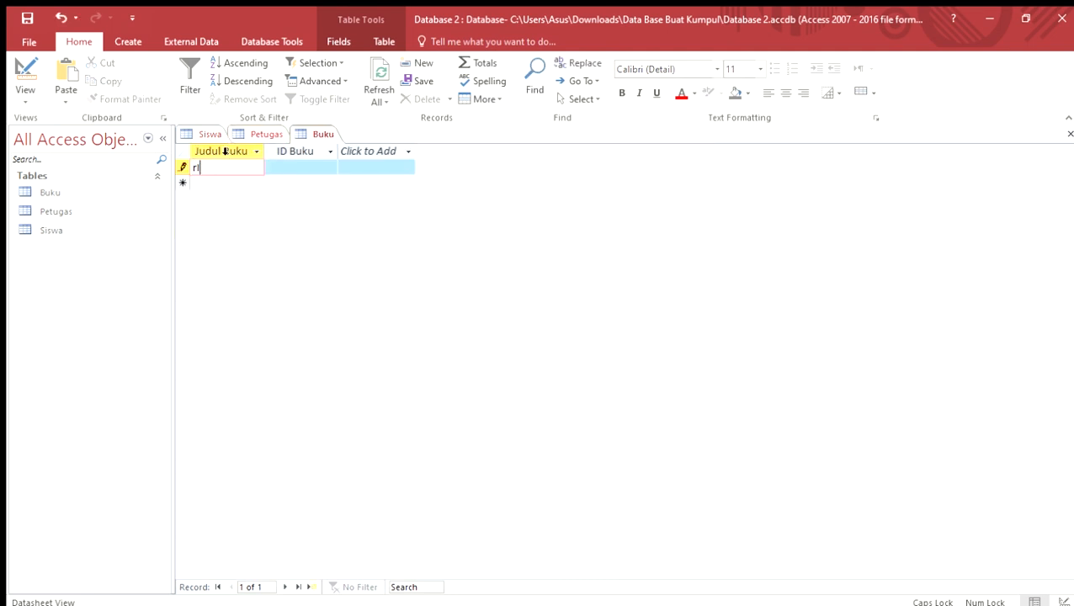
key(Caps_Lock)
text(ba)
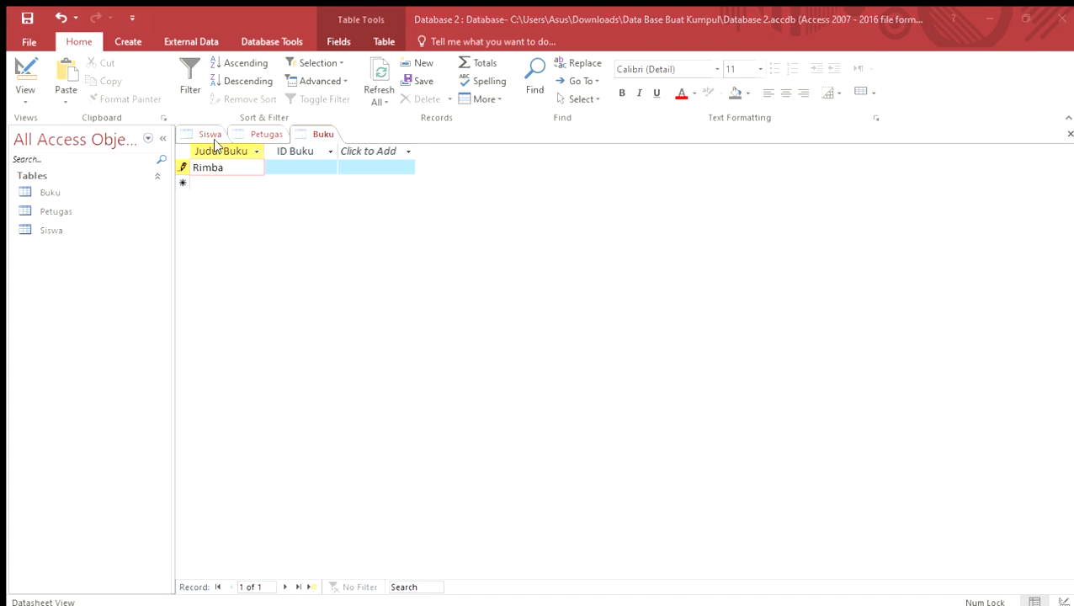
click(665, 293)
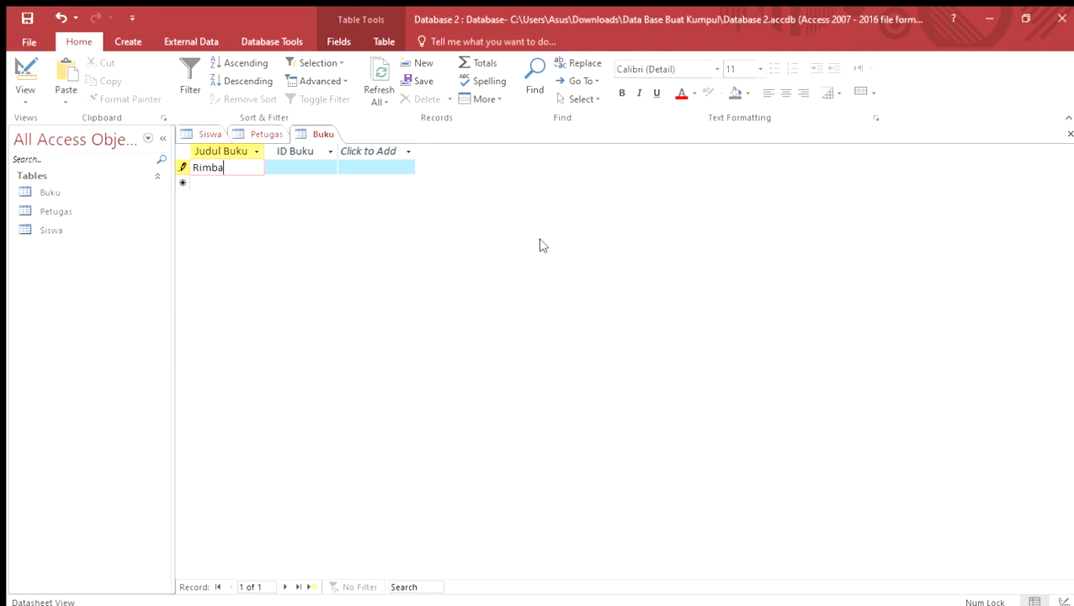
click(326, 168)
click(329, 167)
click(297, 181)
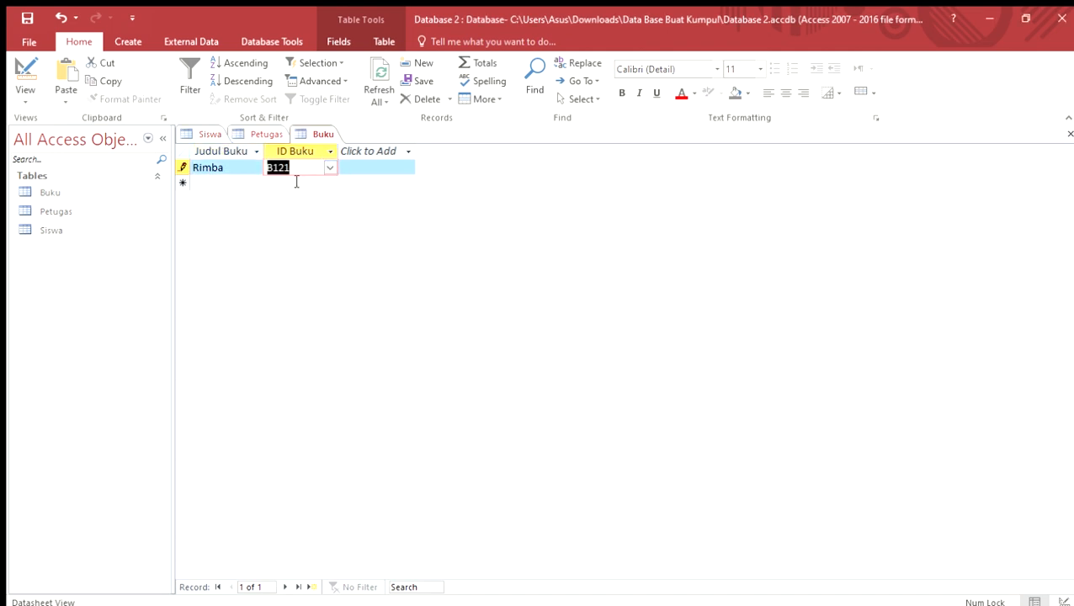
click(262, 134)
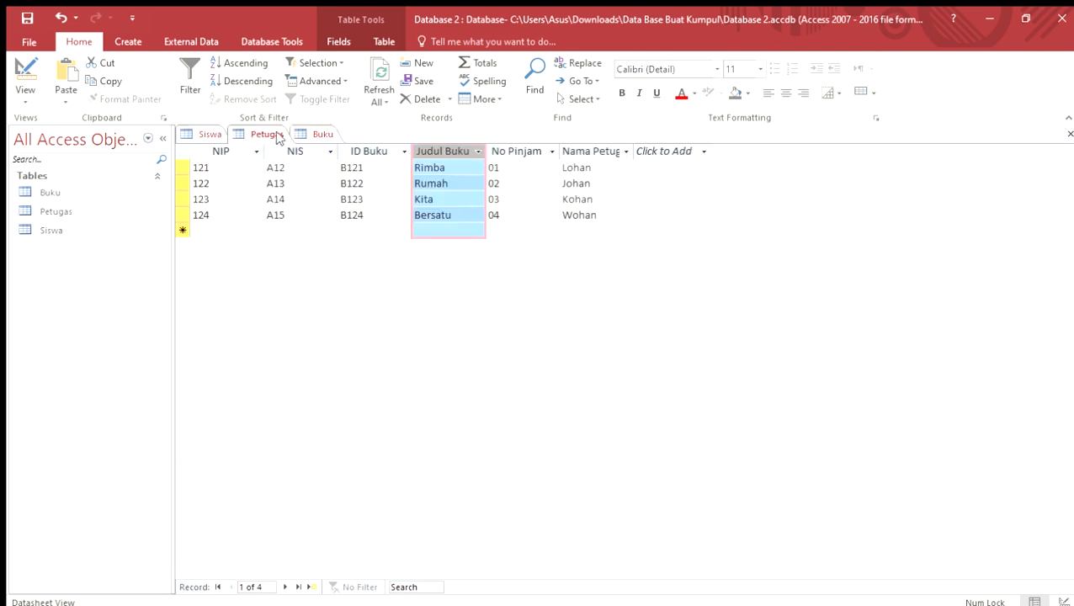
Step: Add a second Buku record with Judul Buku Rumah and ID Buku B122
click(316, 134)
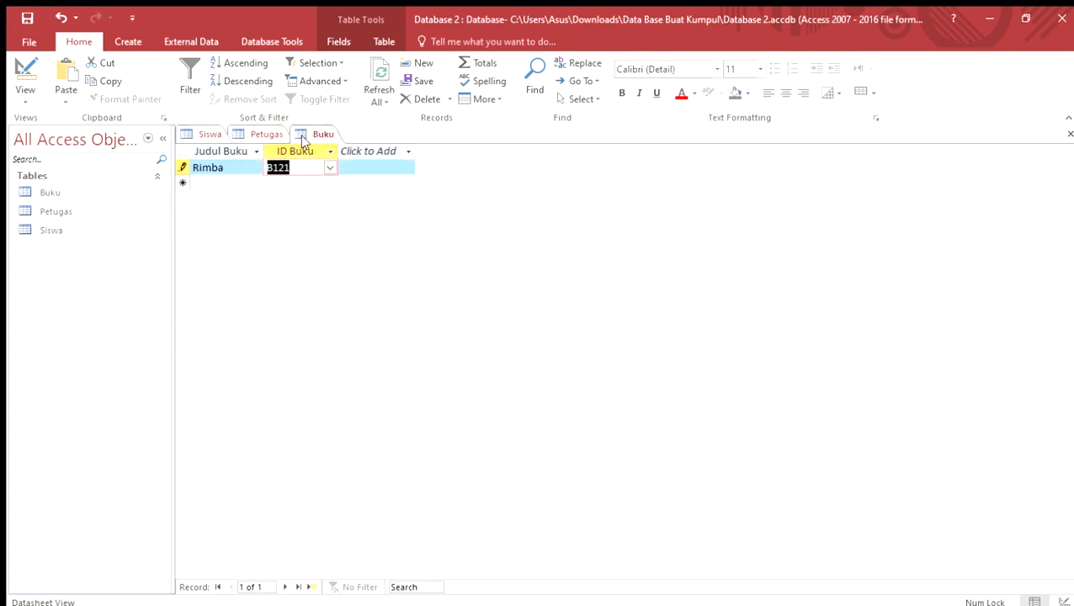
click(244, 181)
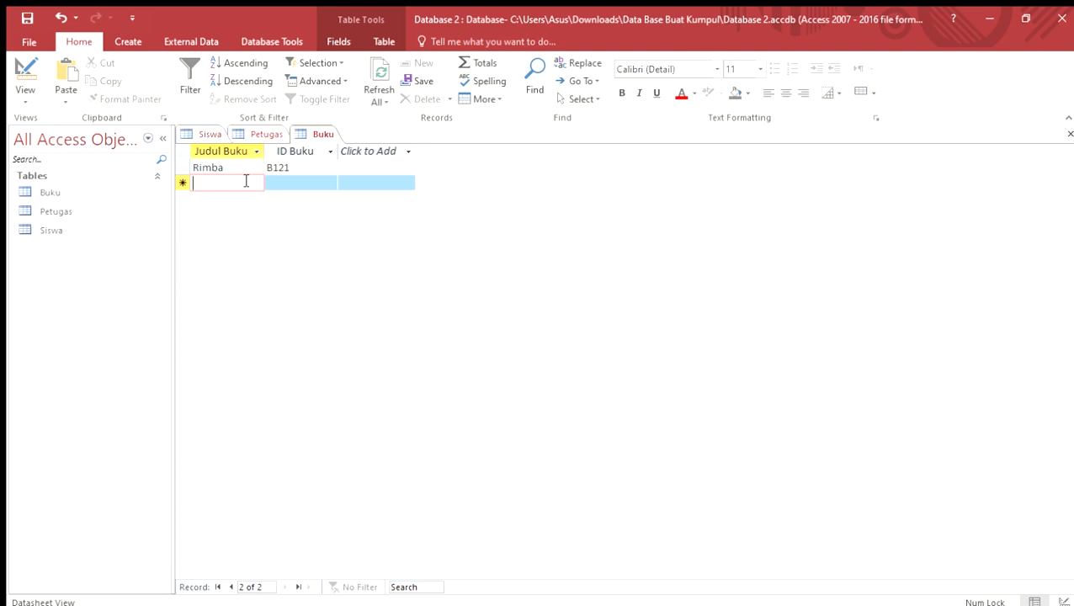
text(Rumah)
key(Tab)
text(B122)
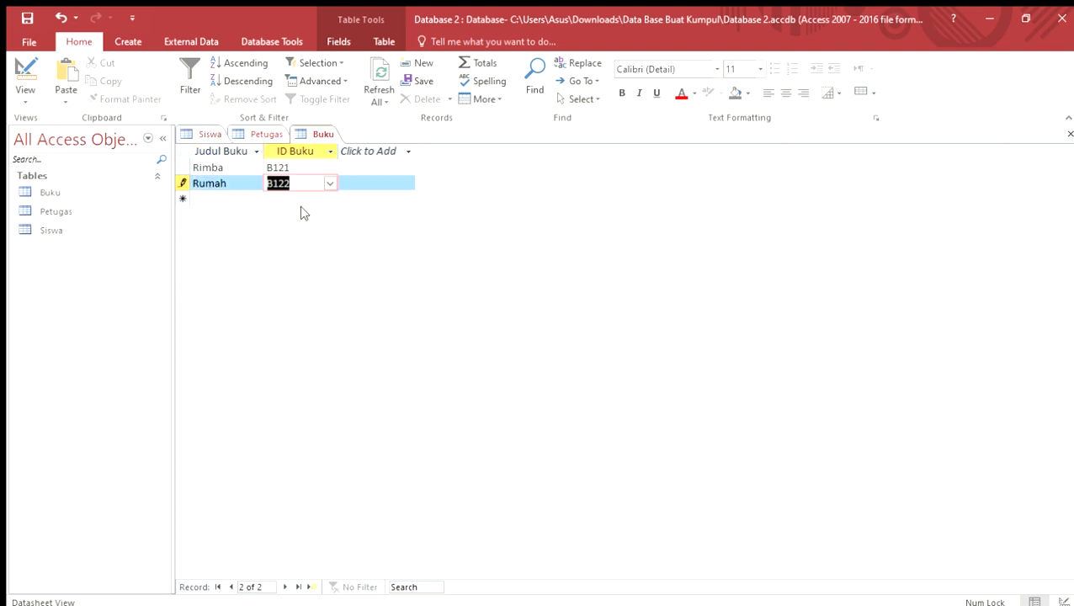
Step: Add a third Buku record with Judul Buku Kita and ID Buku B123
click(261, 202)
text(Kit)
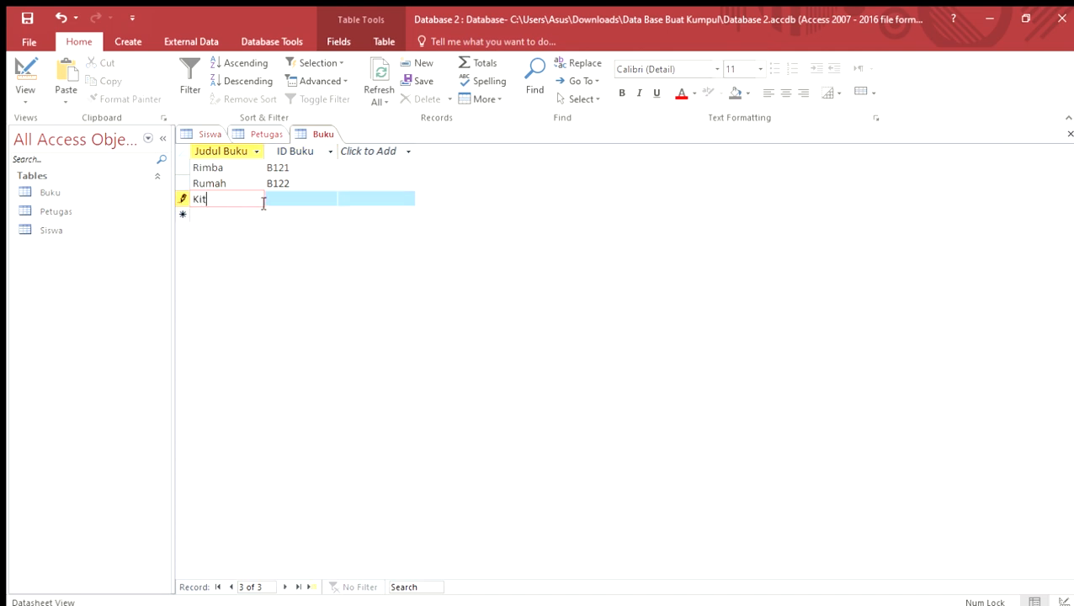
text(a)
click(325, 201)
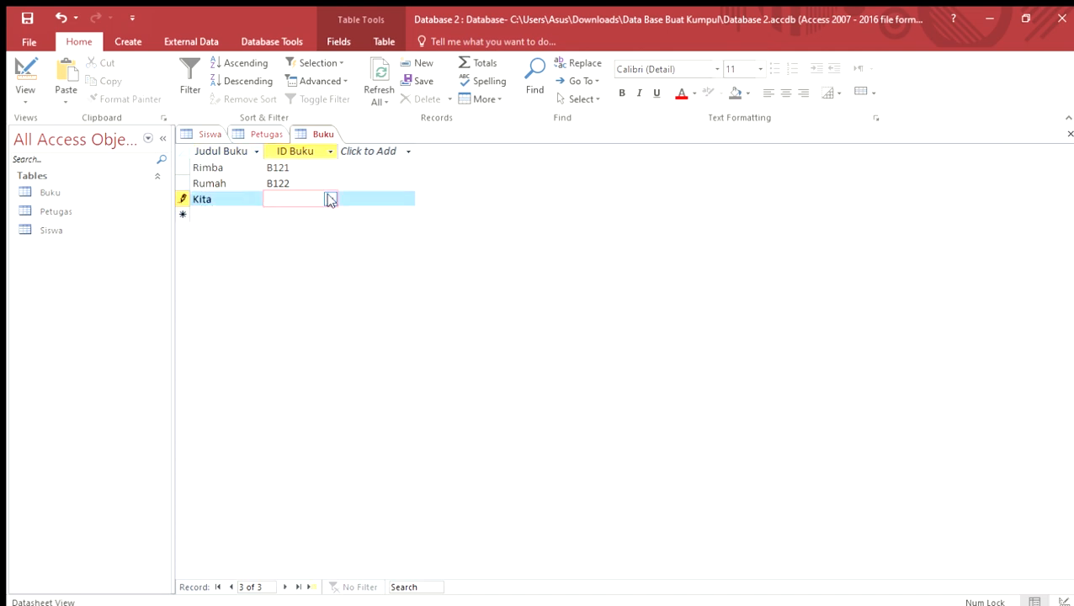
text(B123)
Step: Add a fourth Buku record with Judul Buku Bersatu and ID Buku B124, and save the table
click(227, 217)
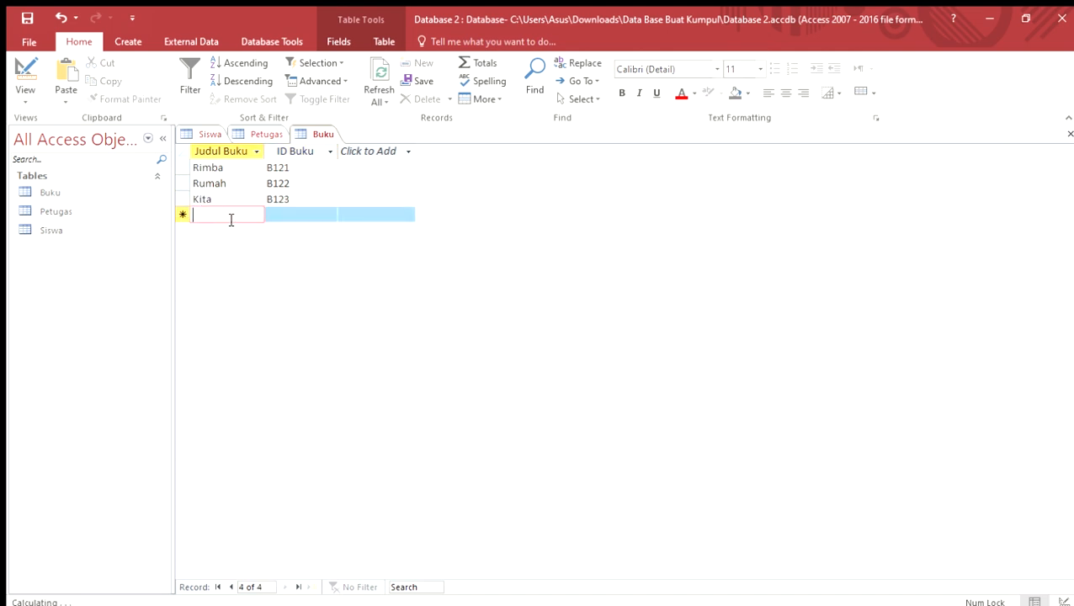
text(Bersatu)
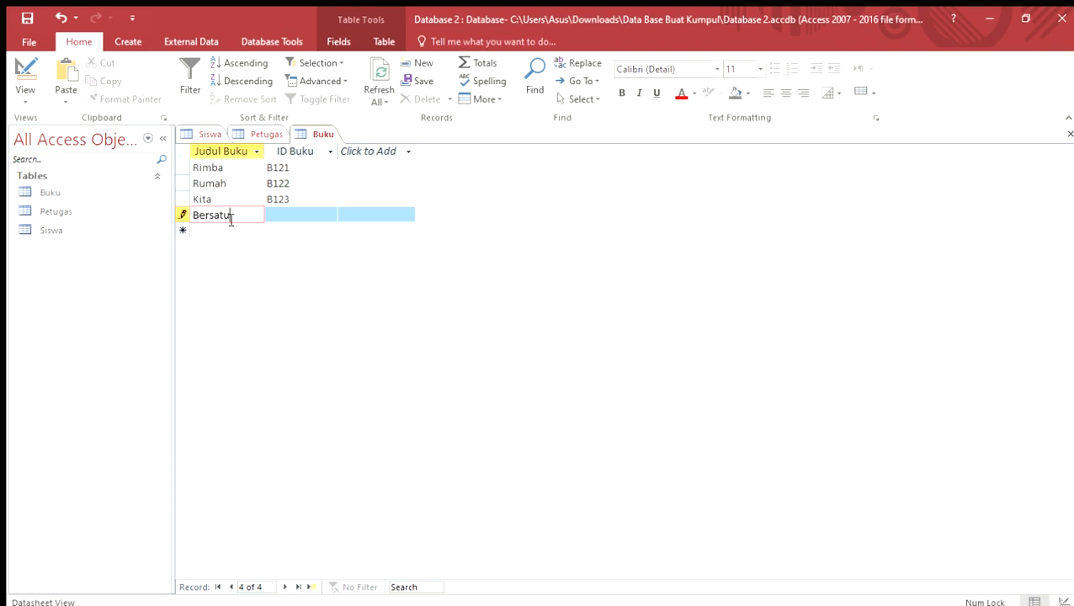
key(Tab)
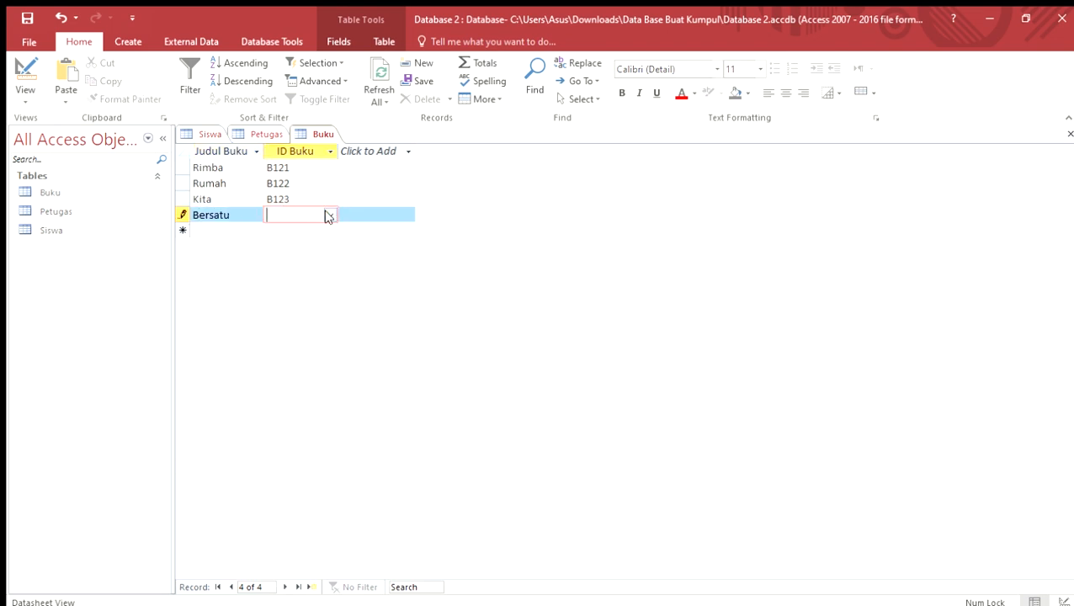
click(313, 273)
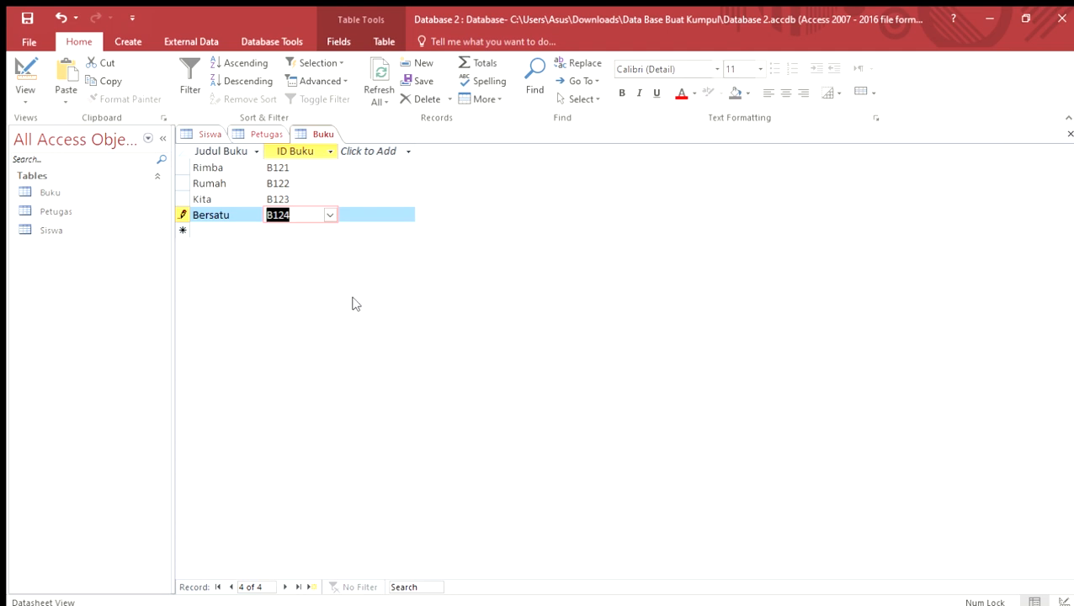
click(27, 18)
Step: Create a new table and save it under the name Pinjam
click(128, 41)
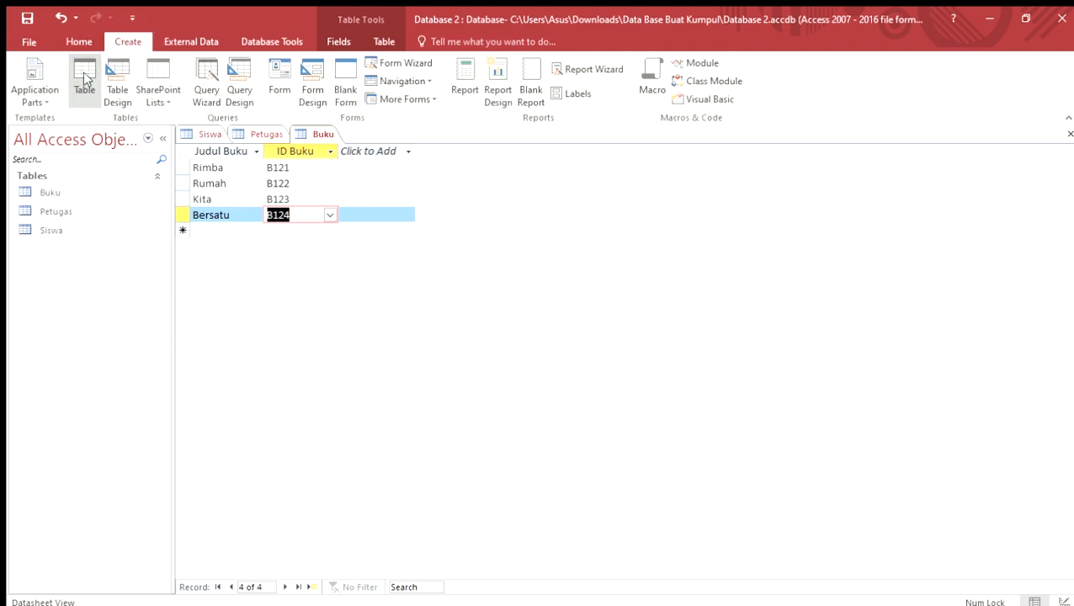
click(86, 78)
click(26, 17)
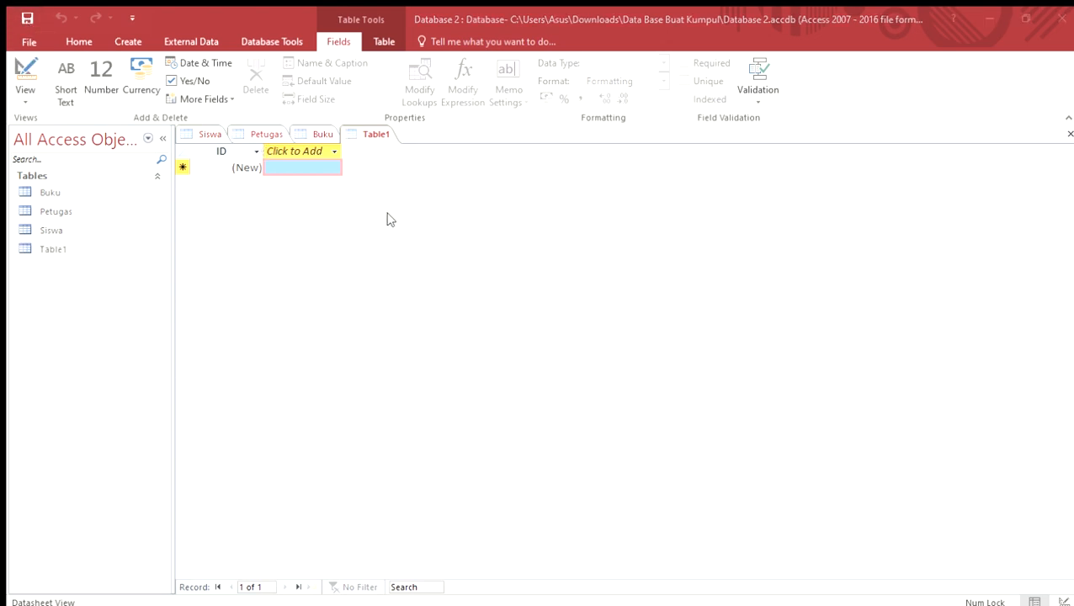
key(Return)
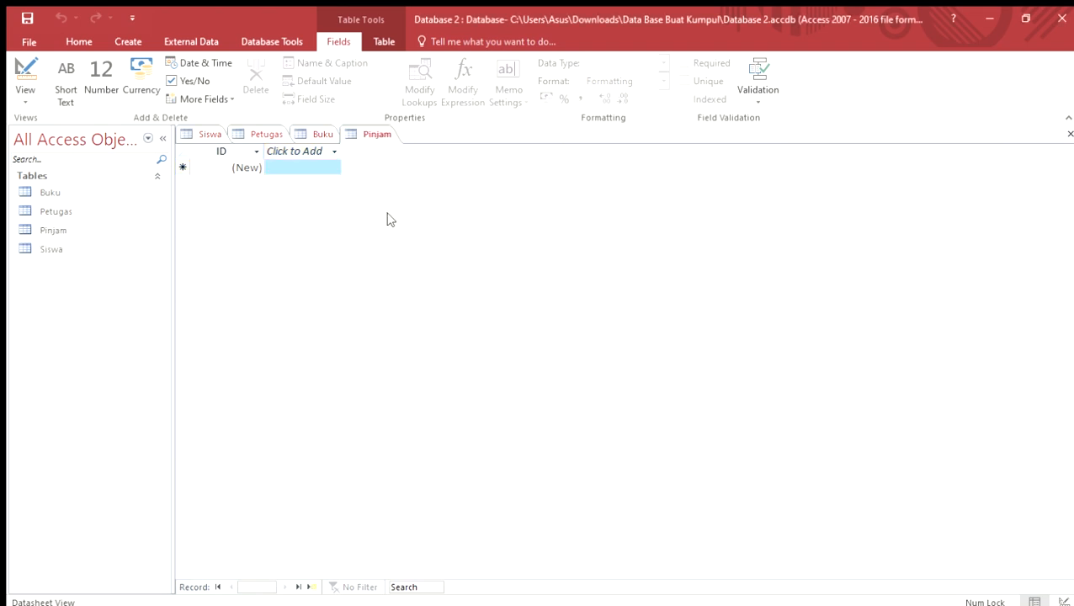
Step: Define the Pinjam table's fields in Design view as No Pinjam, NIS, ID Buku, Tanggal Pinjam and Tanggal Kembali
click(25, 69)
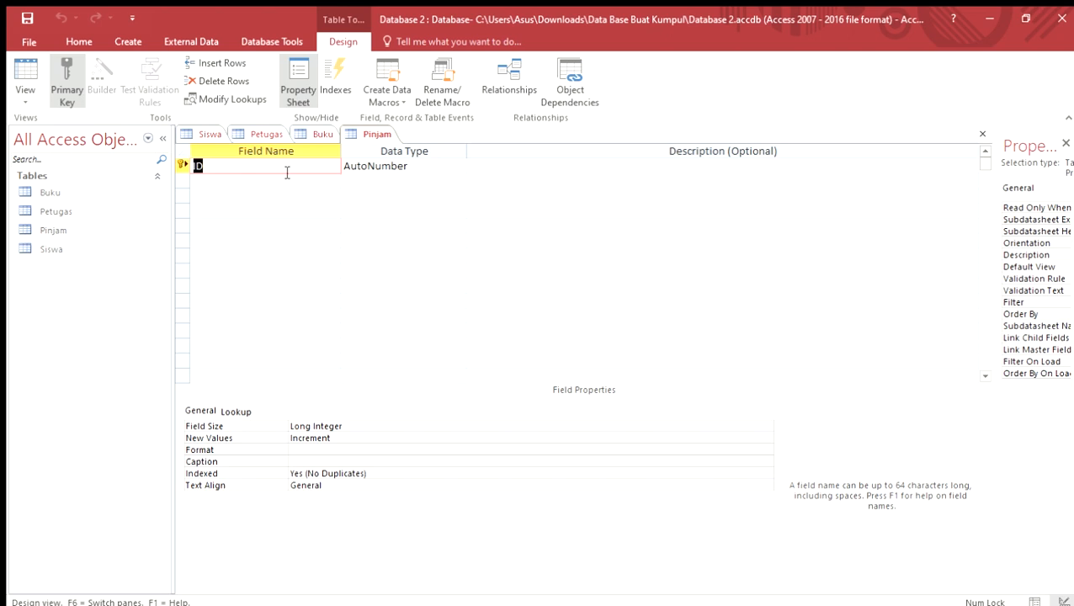
text(No Pinjam)
key(Down)
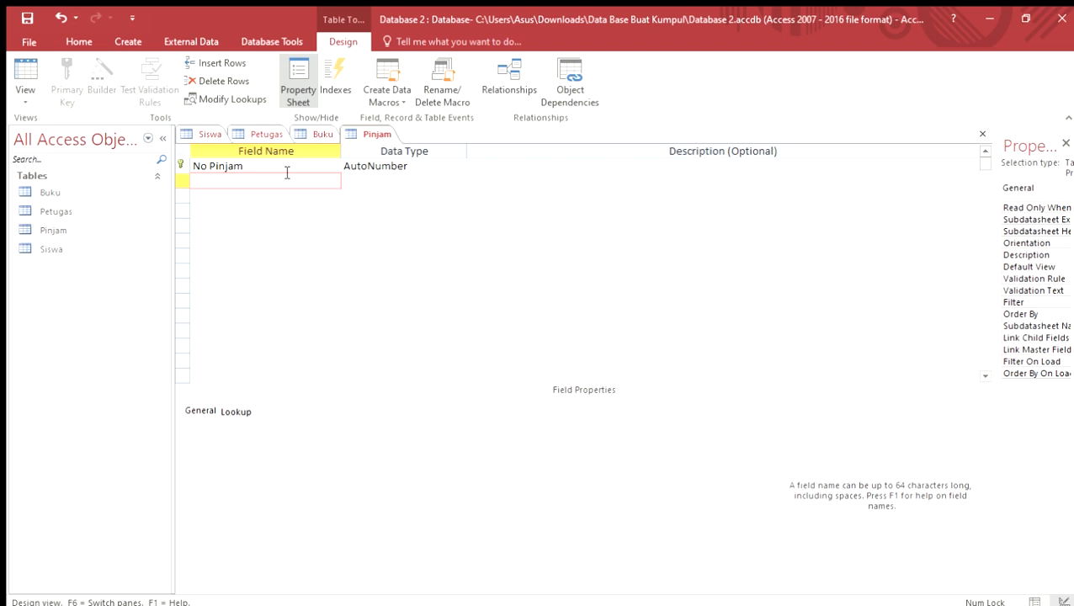
key(Down)
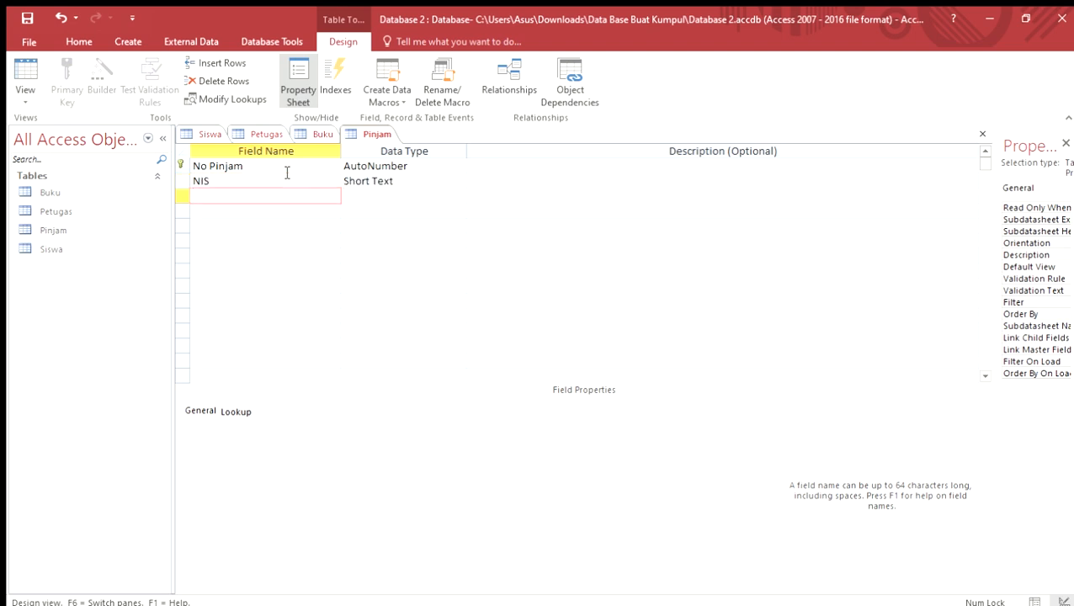
text(ID Buku)
key(Down)
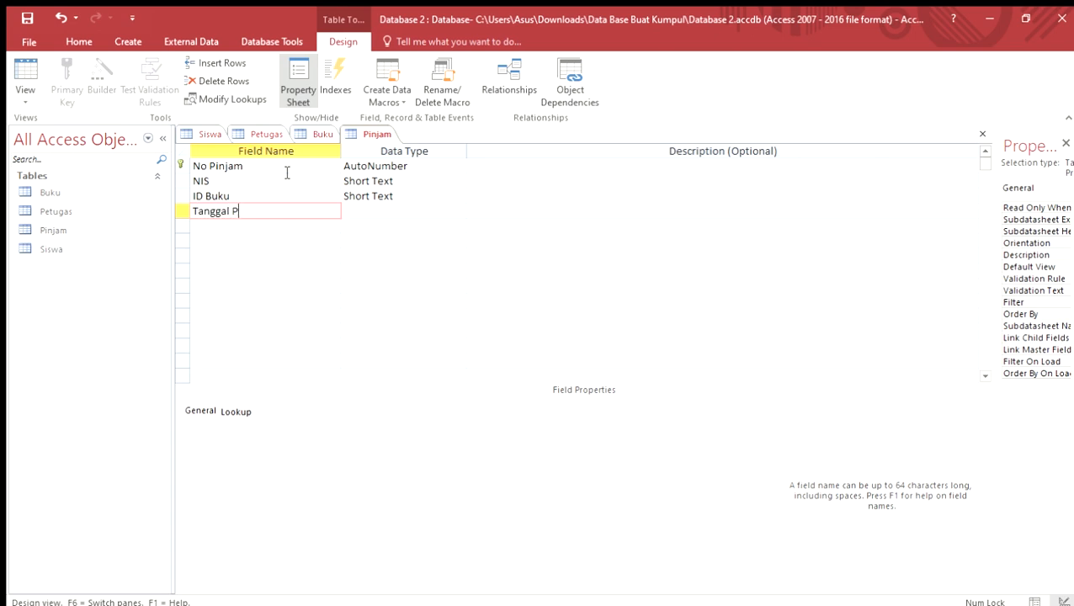
key(Down)
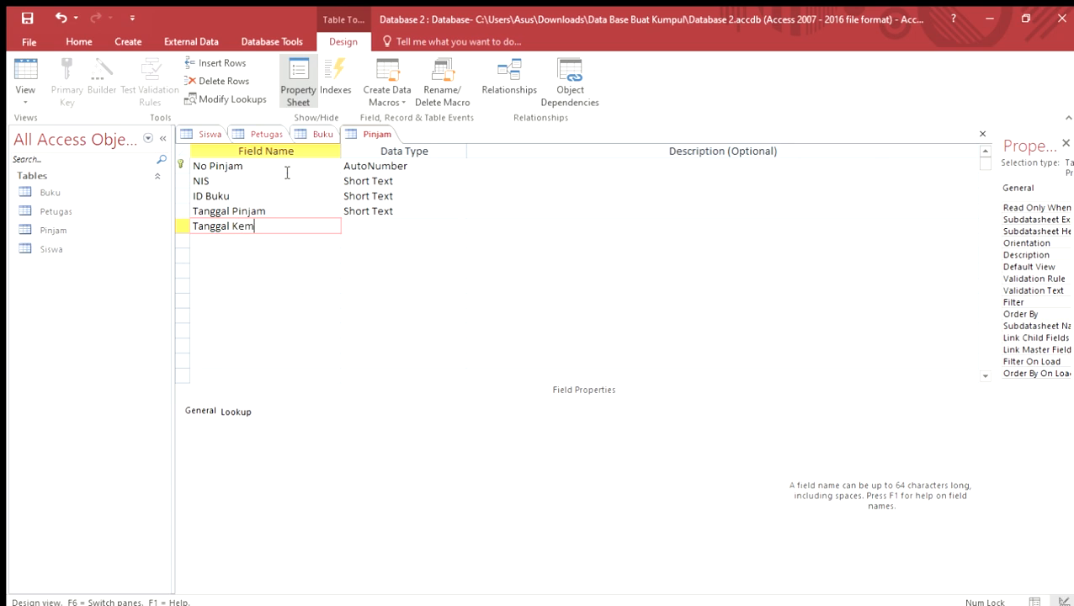
key(Tab)
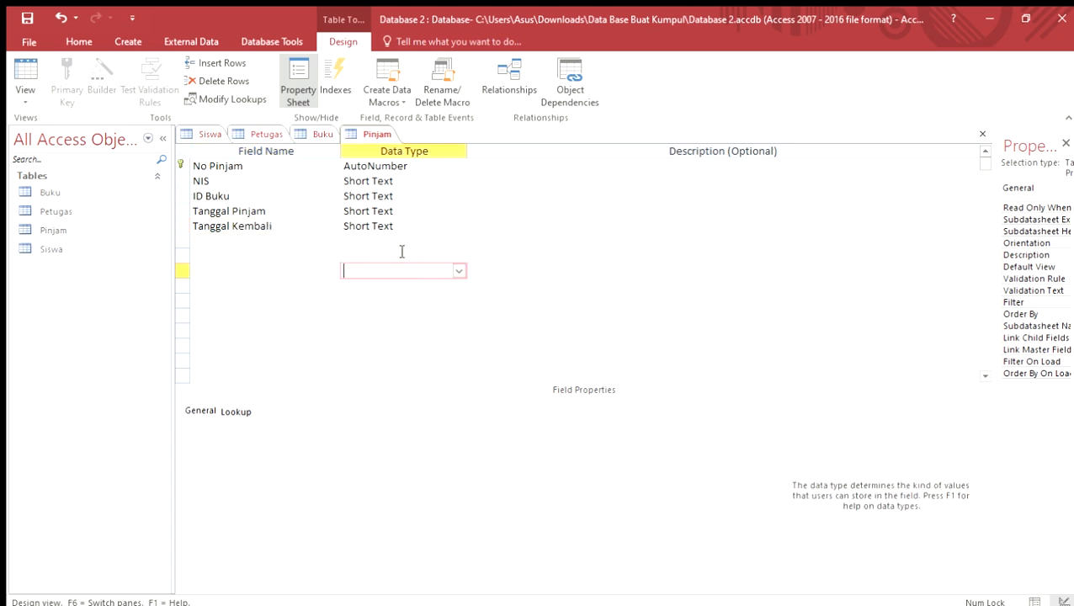
Step: Set the data type of both Tanggal Pinjam and Tanggal Kembali to Date/Time
double_click(391, 228)
text(d)
double_click(391, 211)
double_click(392, 210)
double_click(391, 210)
click(391, 207)
click(390, 199)
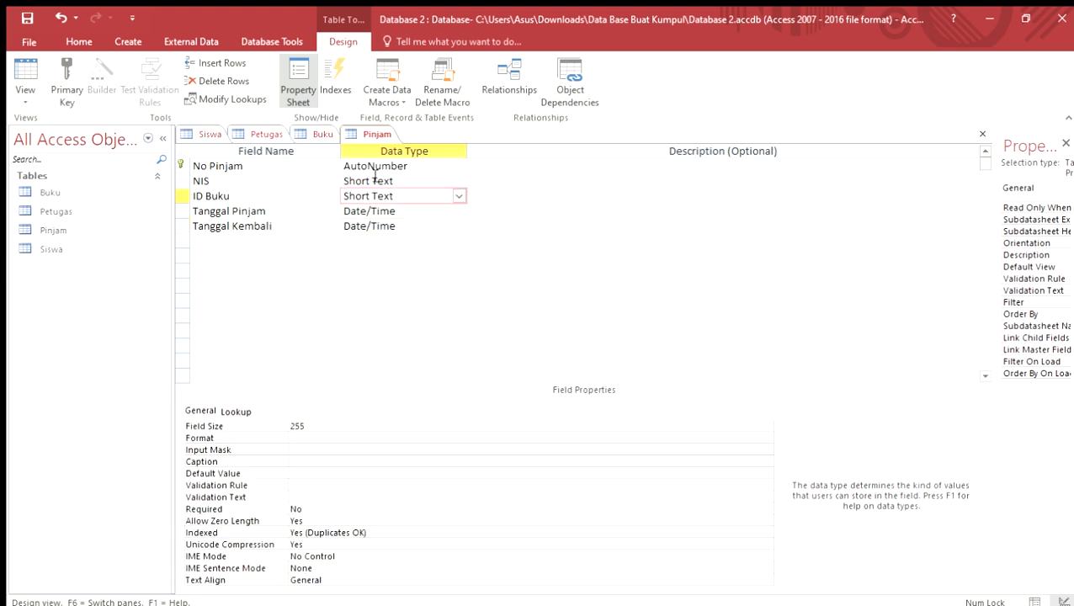
Step: Set the Pinjam table's No Pinjam field to the Short Text data type
double_click(370, 171)
double_click(368, 170)
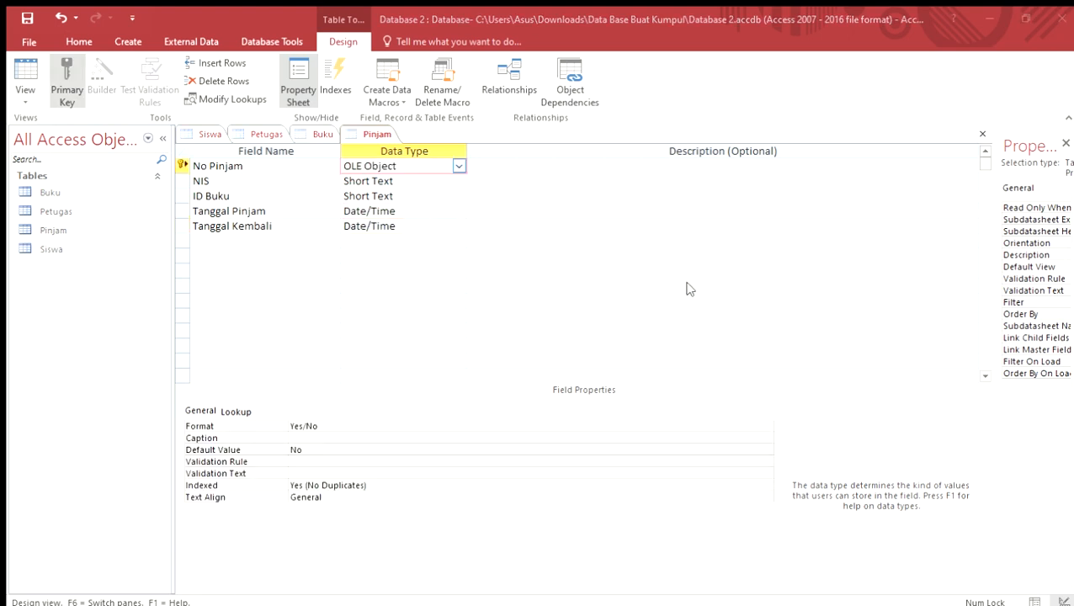
text(Yes/No)
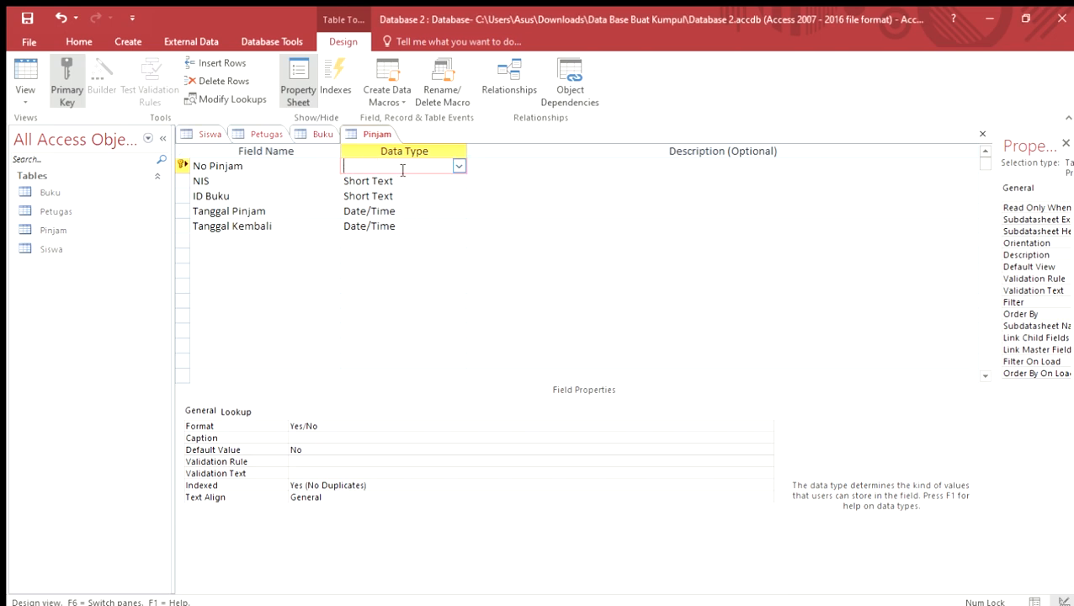
text(Sh)
click(364, 299)
click(410, 181)
click(438, 166)
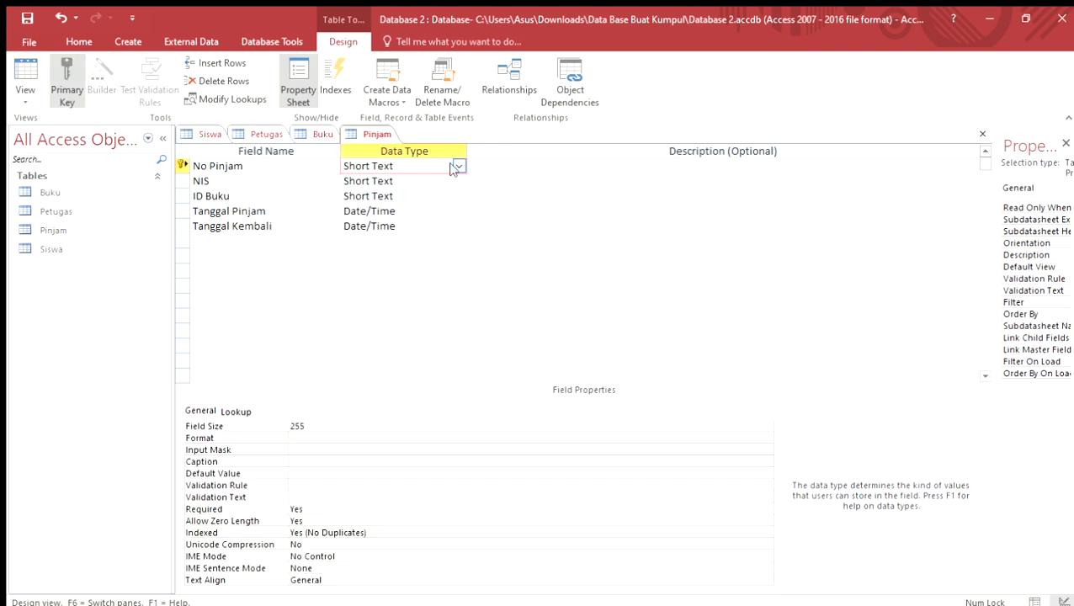
text(L)
key(Return)
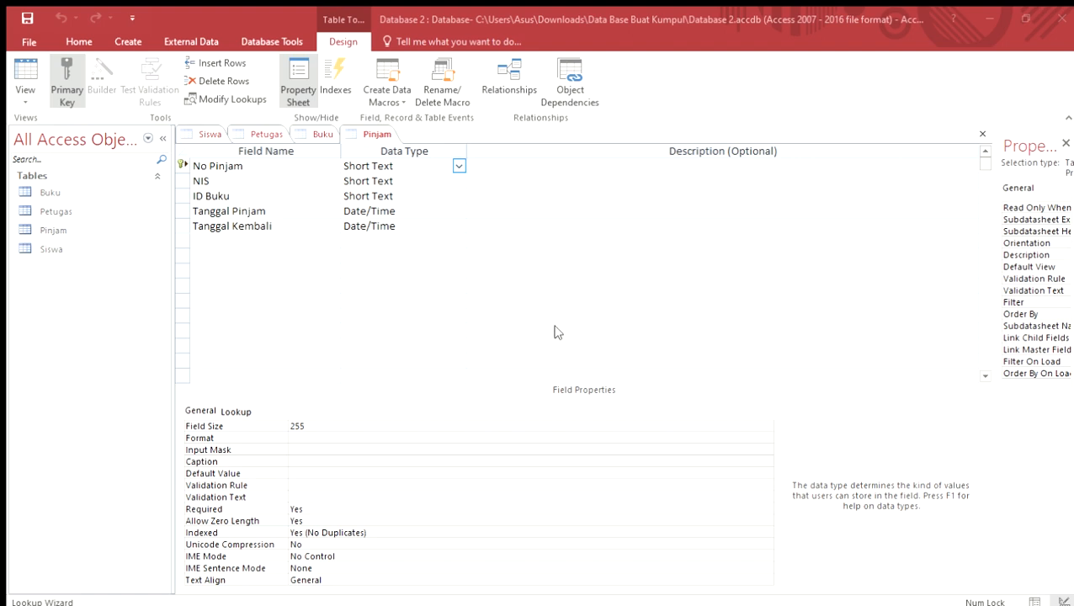
click(503, 366)
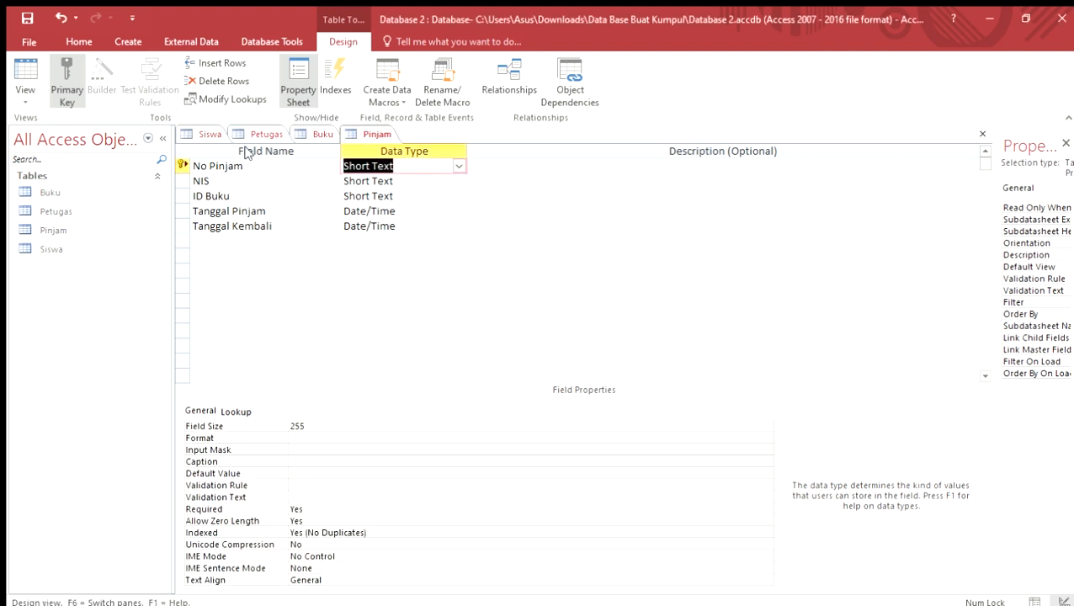
Step: Check the No Pinjam values in the Petugas table and turn Pinjam's No Pinjam field into a lookup field with the Lookup Wizard
click(264, 136)
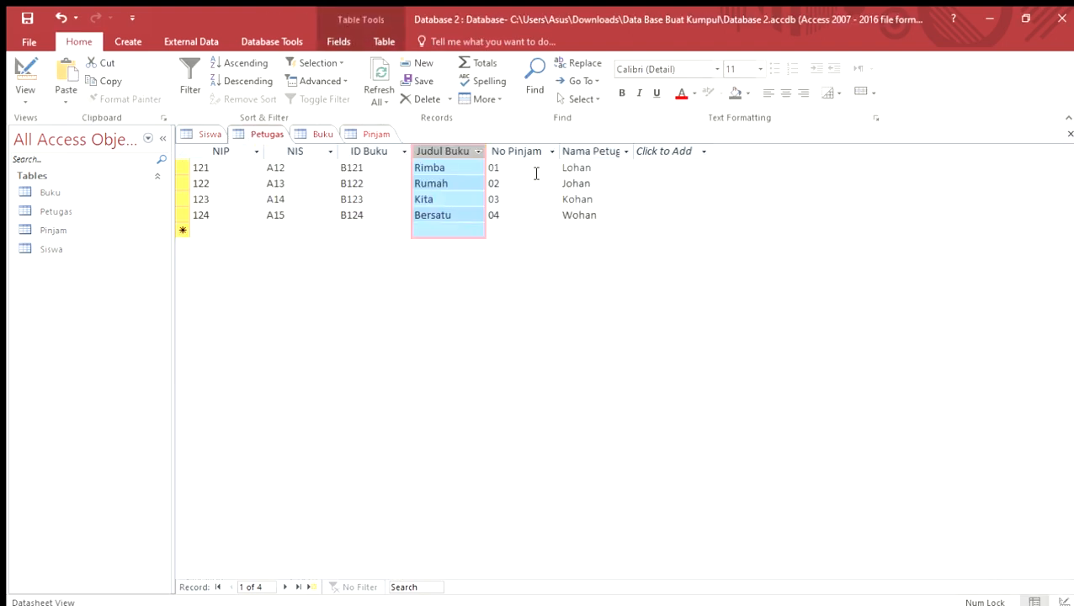
click(368, 135)
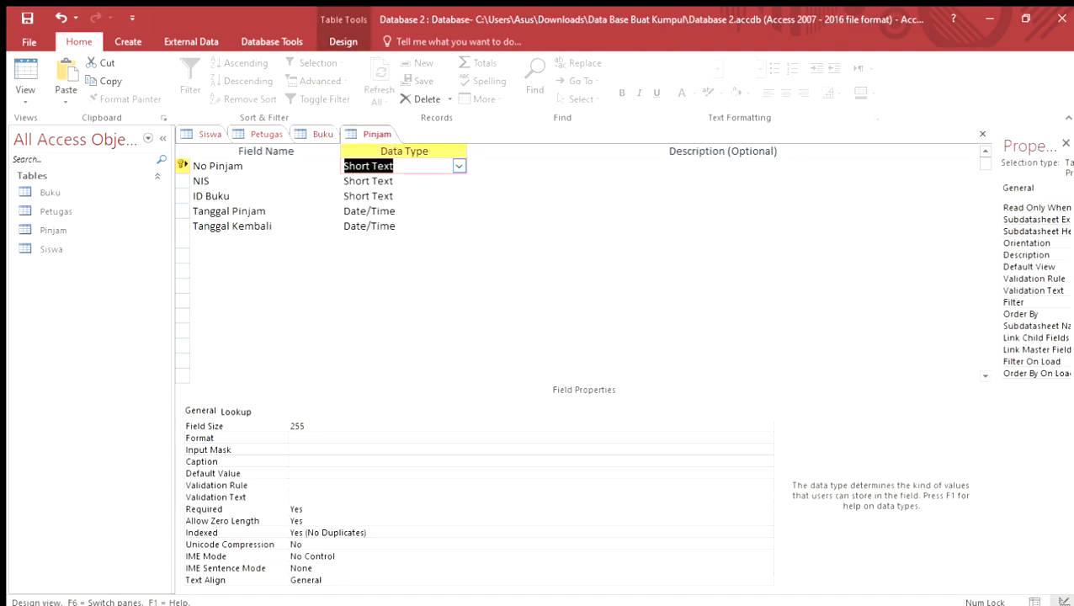
click(432, 340)
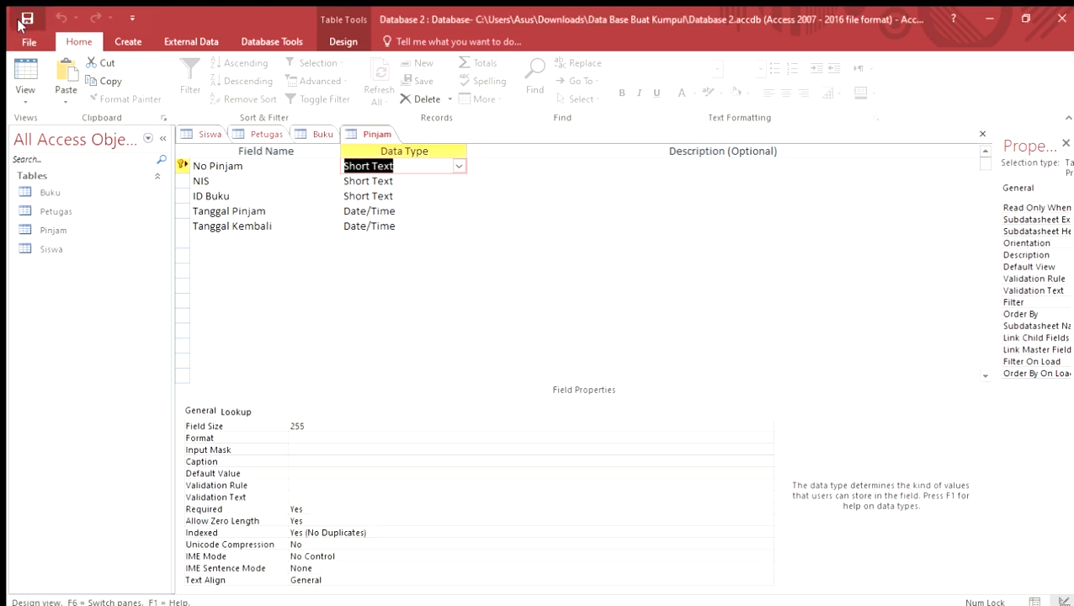
Step: Turn the Pinjam table's NIS field into a lookup field with the Lookup Wizard
click(377, 195)
click(379, 181)
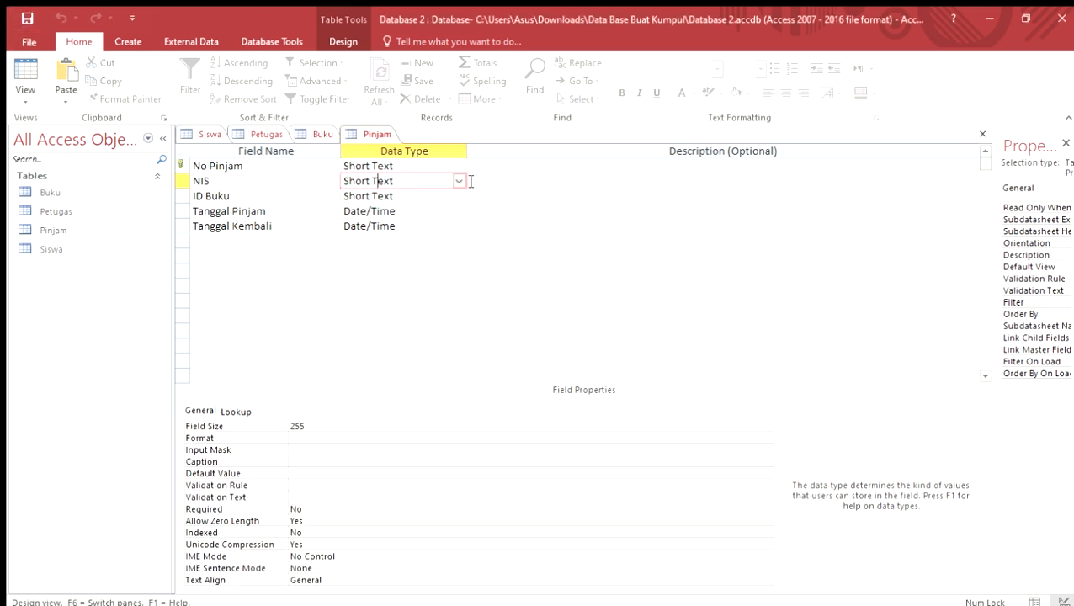
click(417, 353)
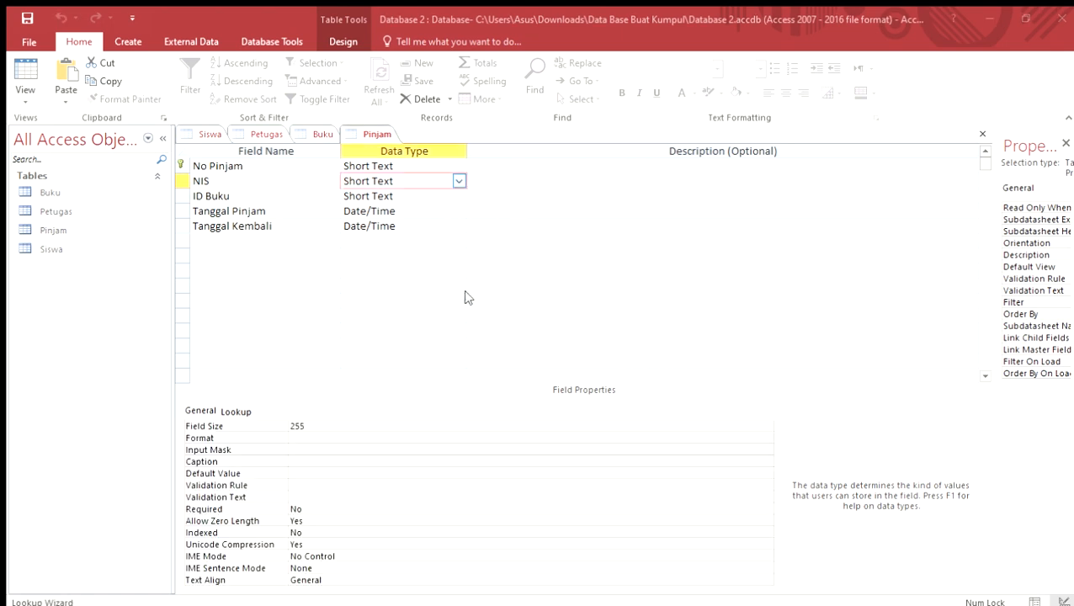
Step: Turn the Pinjam table's ID Buku field into a lookup field with the Lookup Wizard and save the table
click(431, 199)
text(L)
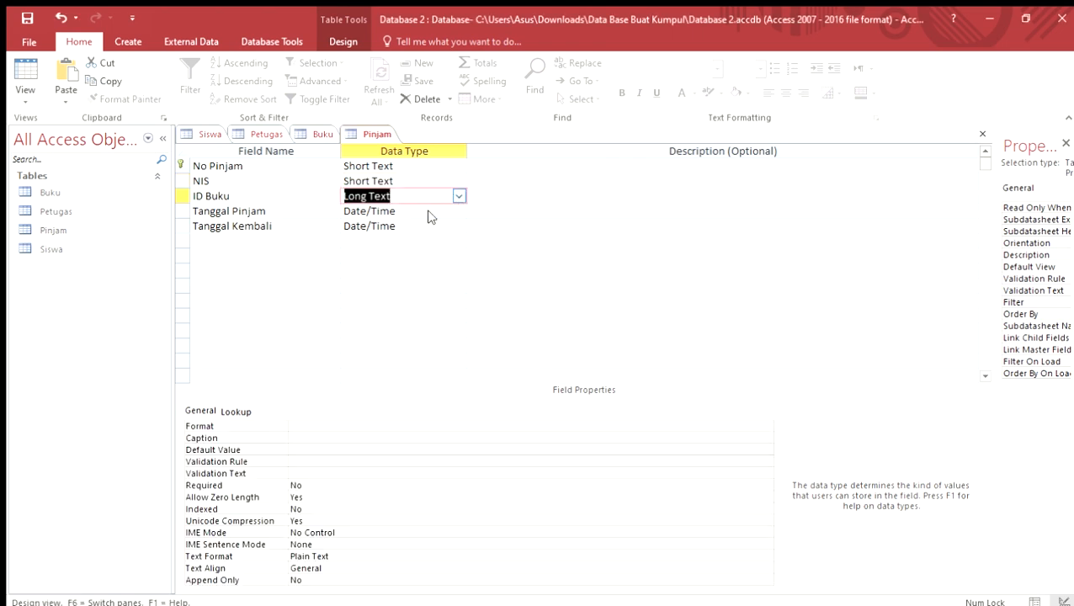
text(Short)
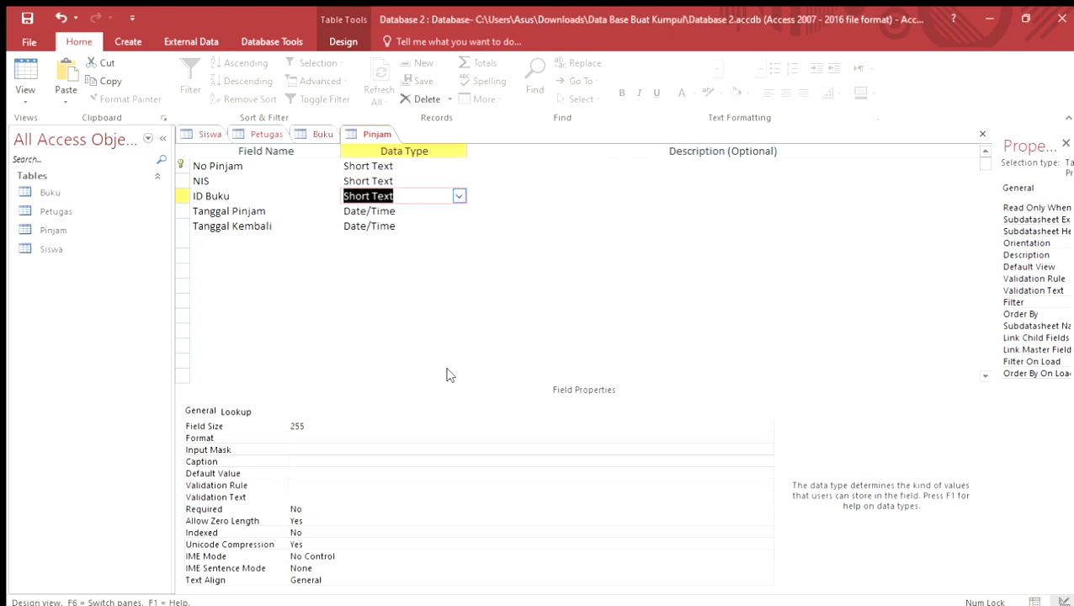
click(447, 369)
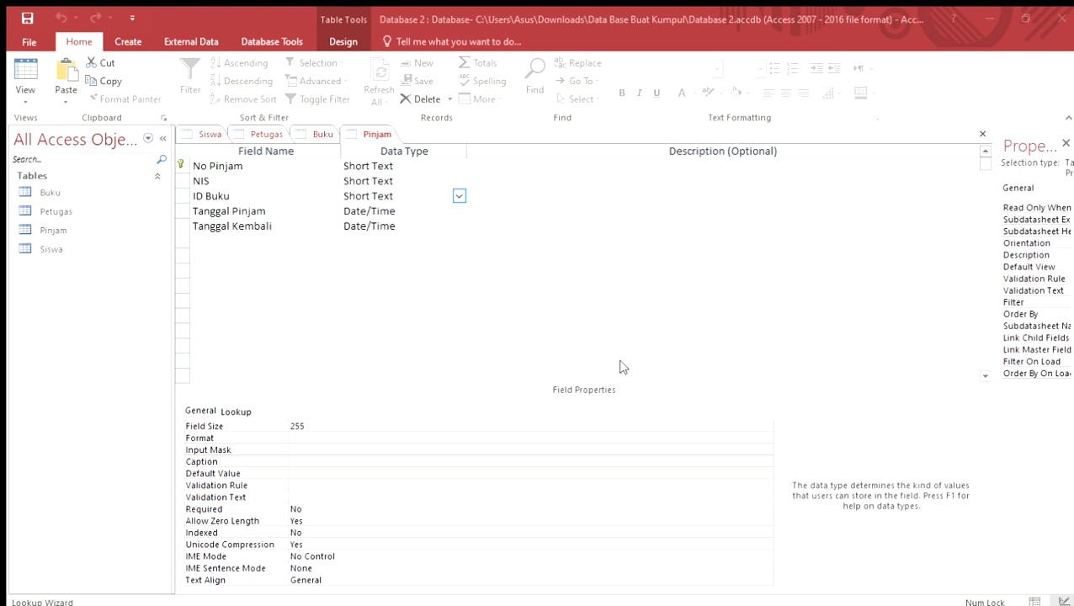
click(665, 362)
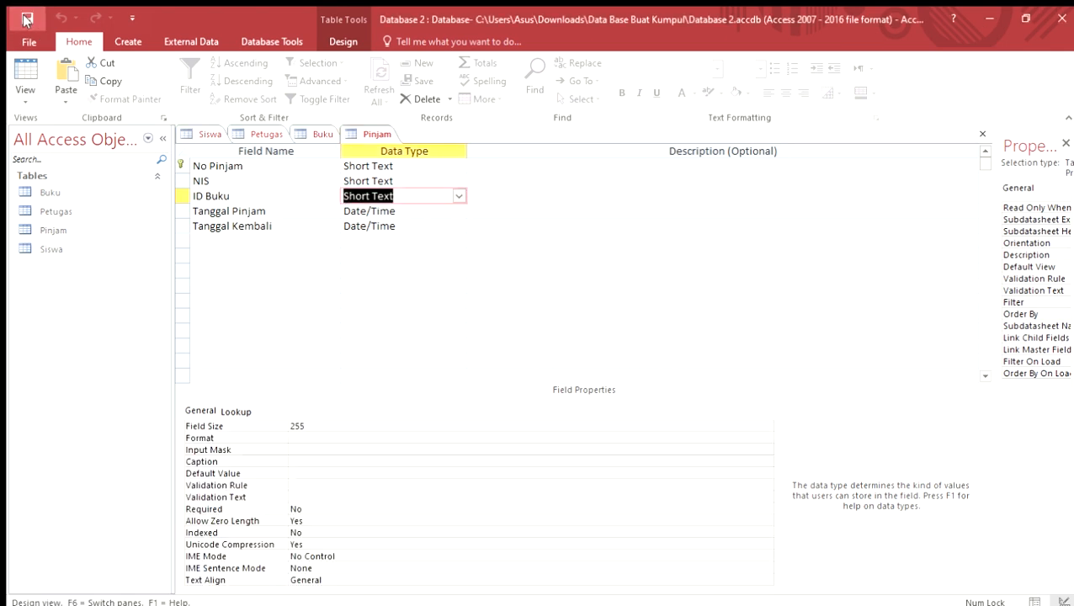
Step: Open the Pinjam table for data entry and begin its first record with No Pinjam 01, NIS A12 and ID Buku 121
click(26, 72)
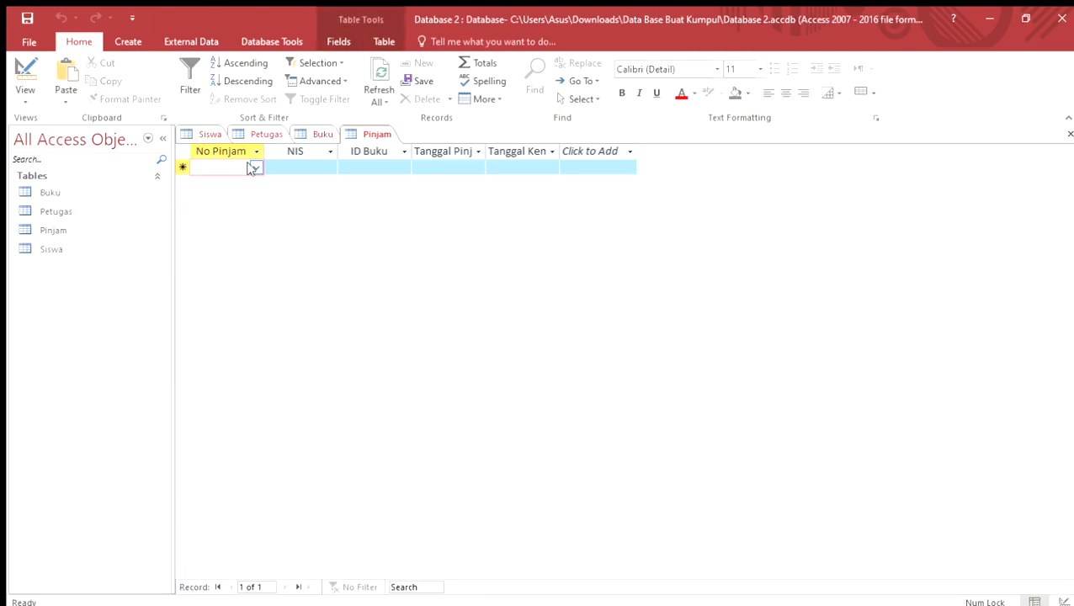
text(01)
click(314, 169)
click(329, 168)
click(341, 181)
click(345, 173)
text(121)
Step: Fill record 01's dates with Tanggal Pinjam 02/03/2020 and Tanggal Kembali 03/03/2020
click(446, 168)
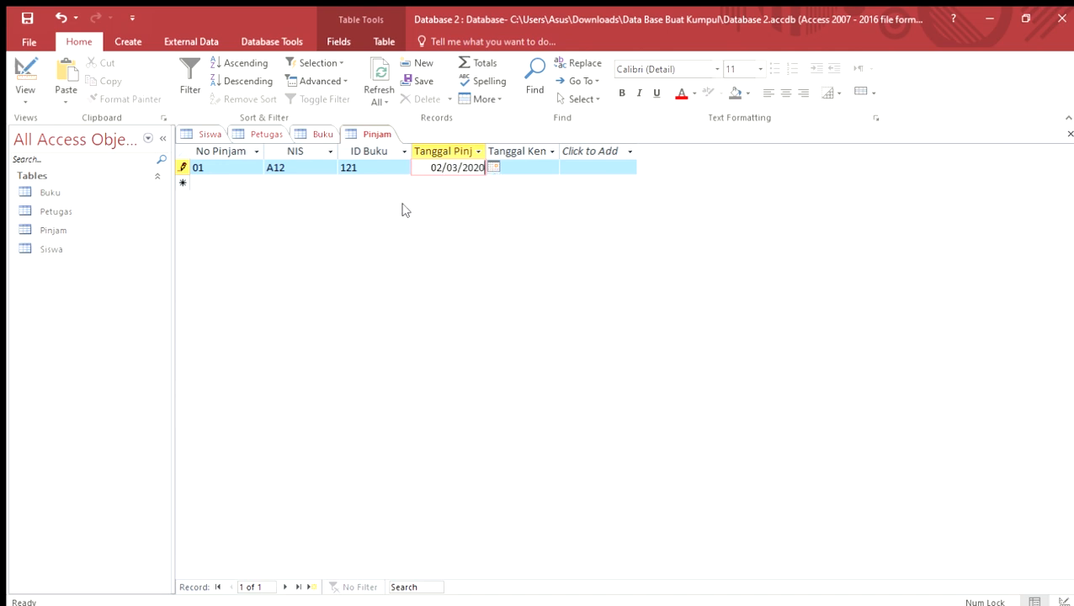
click(523, 171)
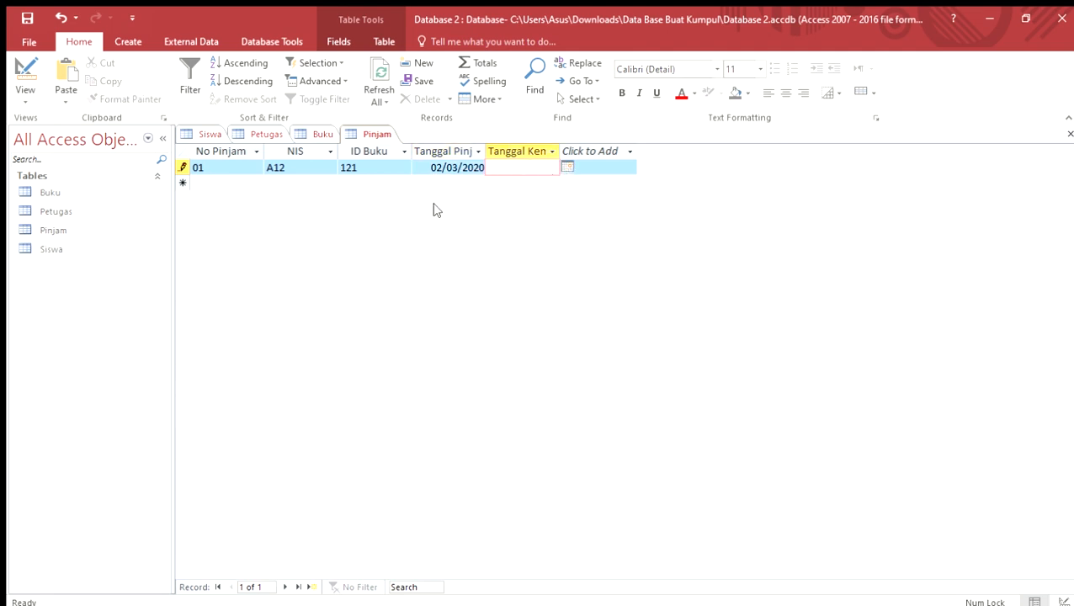
text(02/03/2020)
click(562, 167)
click(461, 208)
Step: Add a second Pinjam record with No Pinjam 02, NIS A13 and ID Buku 122
click(234, 181)
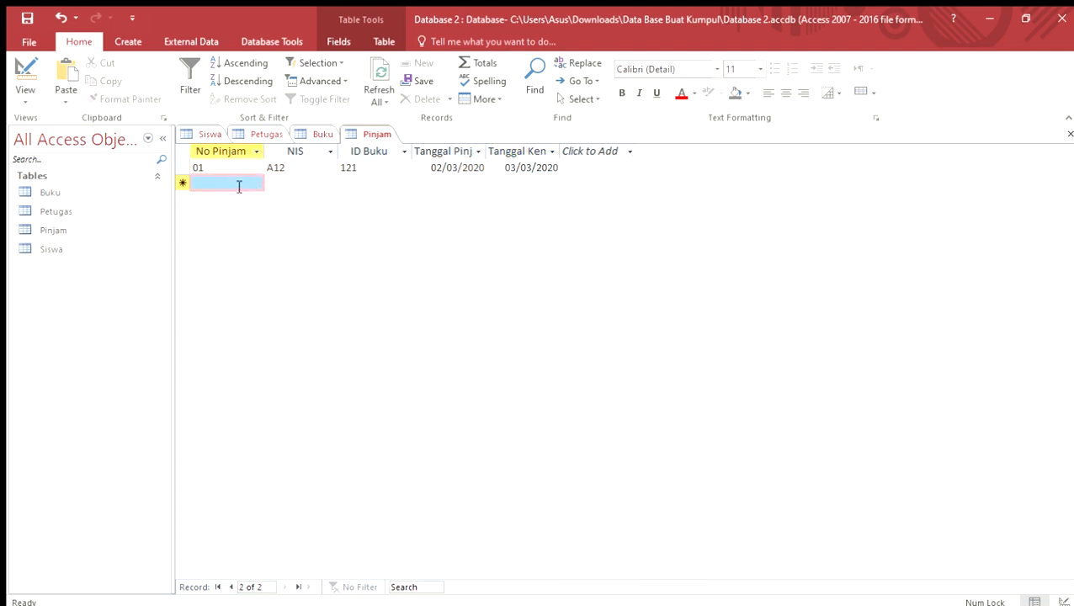
click(239, 186)
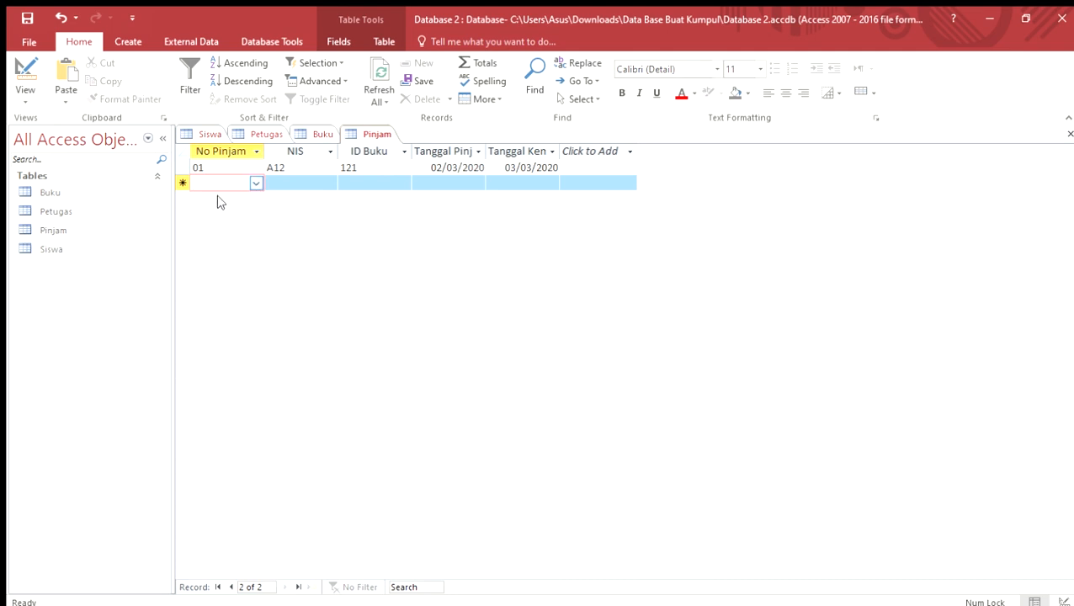
text(02)
click(309, 187)
click(330, 183)
click(308, 213)
click(371, 175)
click(375, 184)
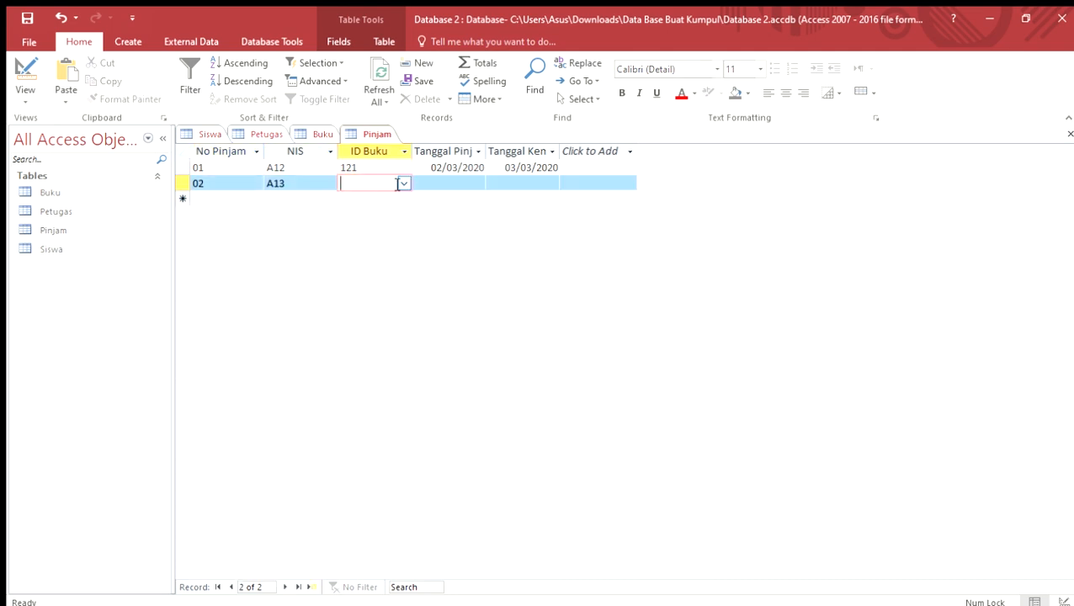
text(122)
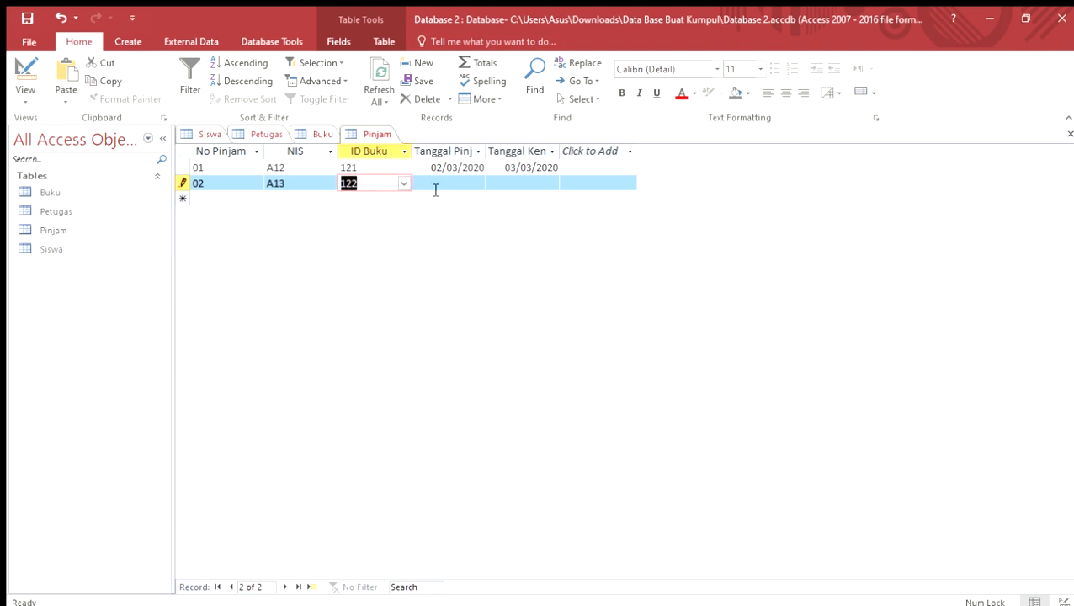
Step: Fill record 02's dates with Tanggal Pinjam 04/03/2020 and Tanggal Kembali 05/03/2020
click(482, 186)
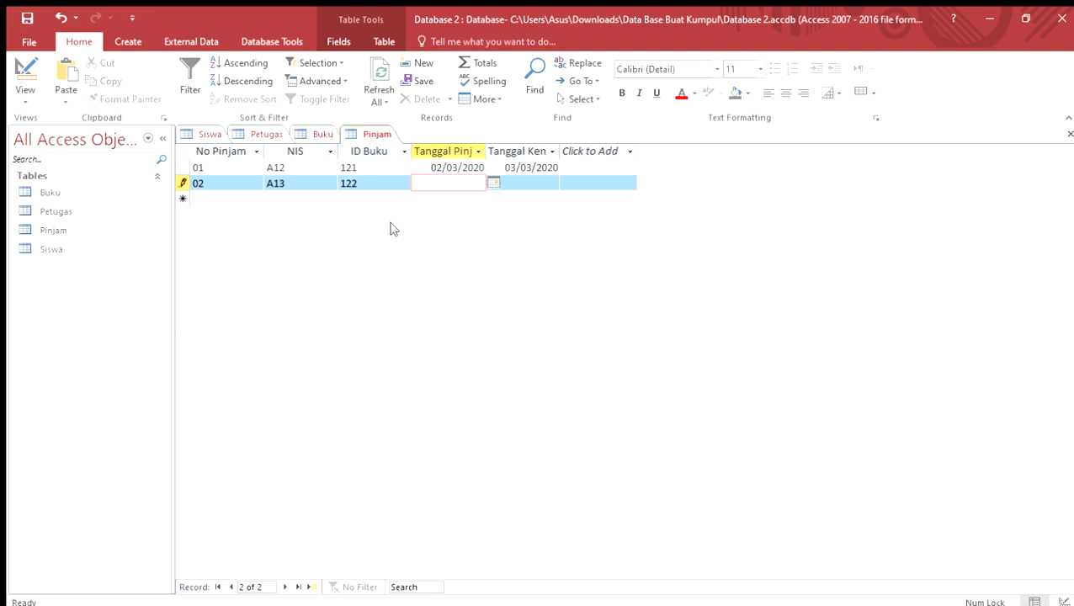
text(04/03/2020)
click(537, 185)
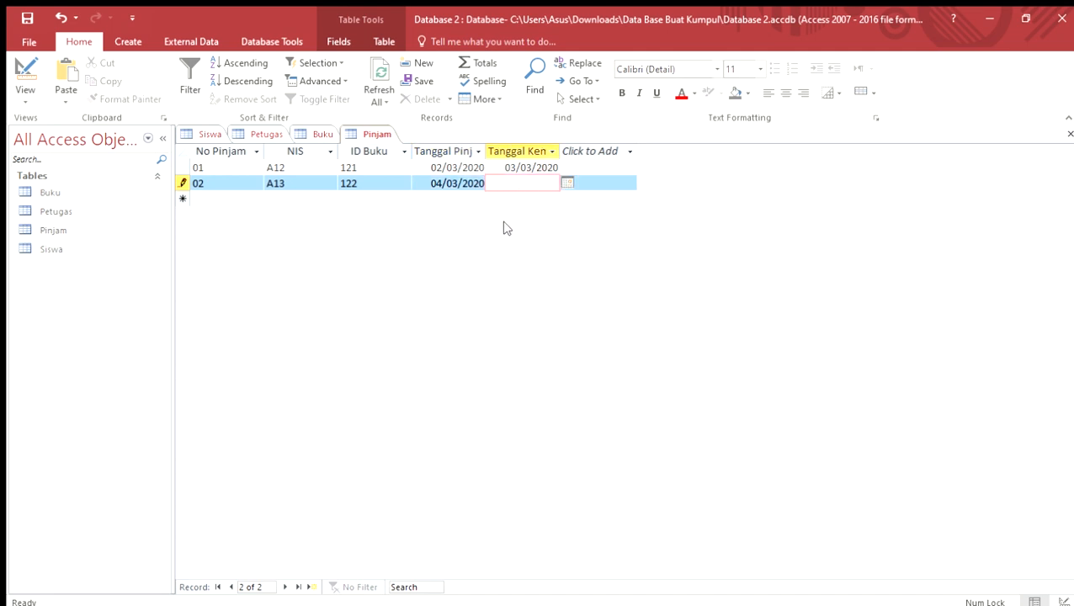
text(05/03/2020)
Step: Add a third Pinjam record with No Pinjam 03, NIS A14 and ID Buku 123
click(250, 199)
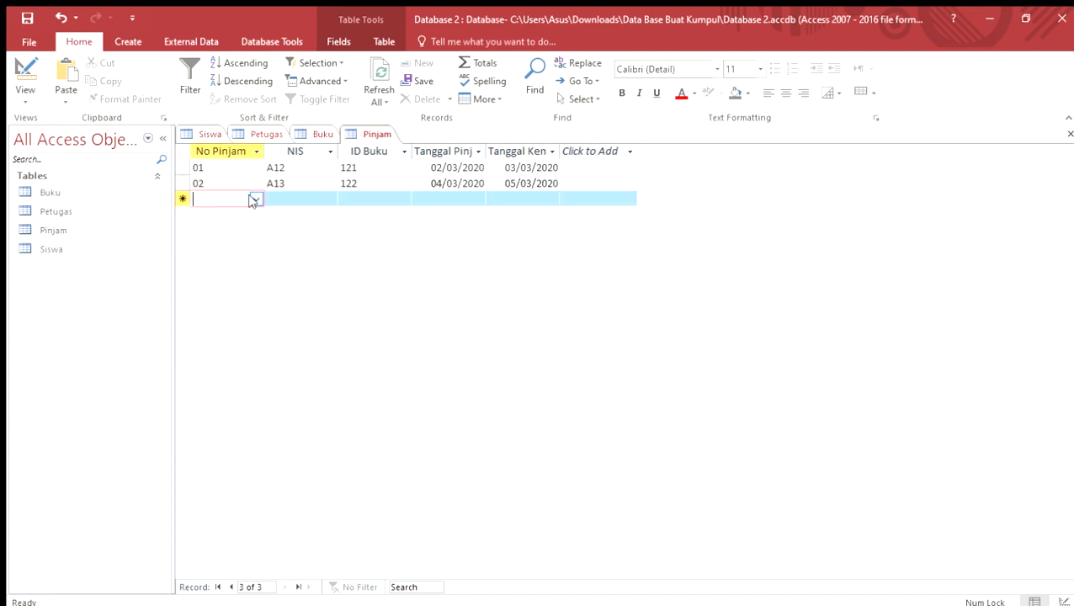
text(03)
click(328, 199)
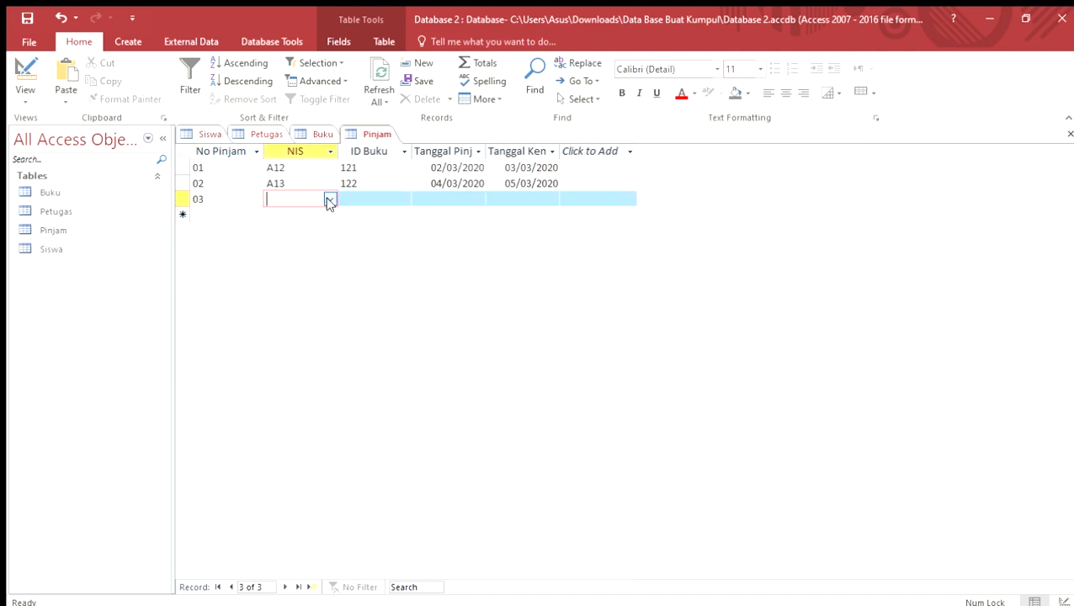
text(A14)
click(373, 204)
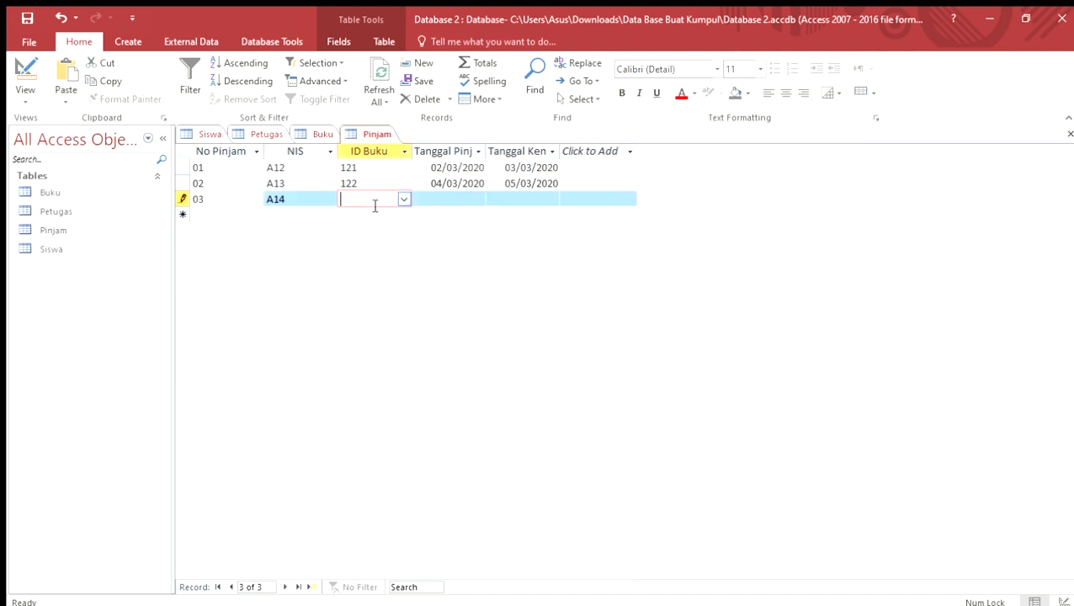
key(Down)
click(402, 199)
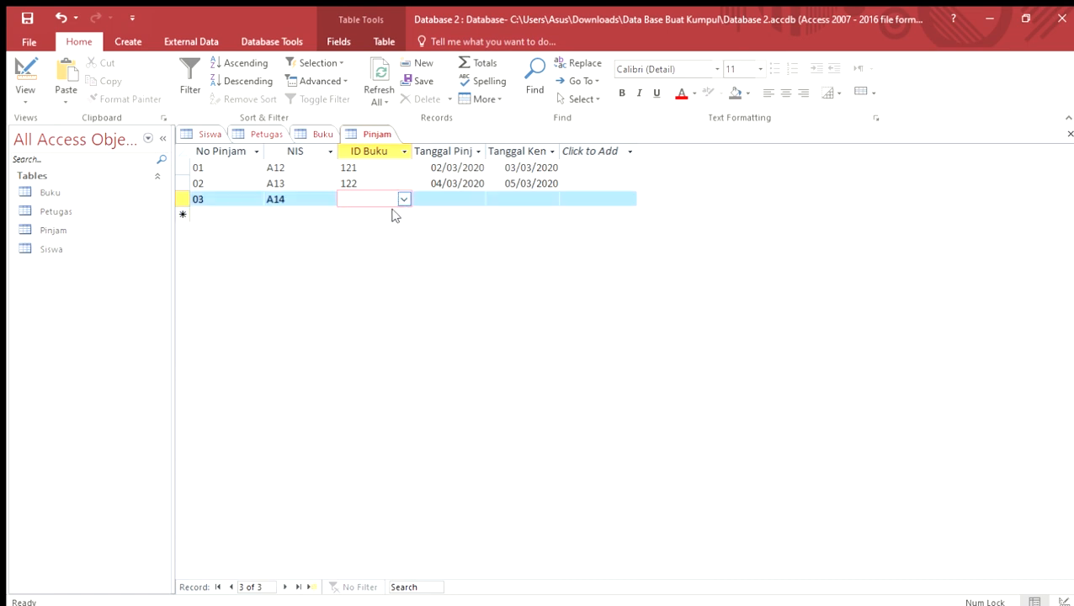
text(123)
Step: Fill record 03's dates with Tanggal Pinjam 06/03/2020 and Tanggal Kembali 07/03/2020
click(472, 200)
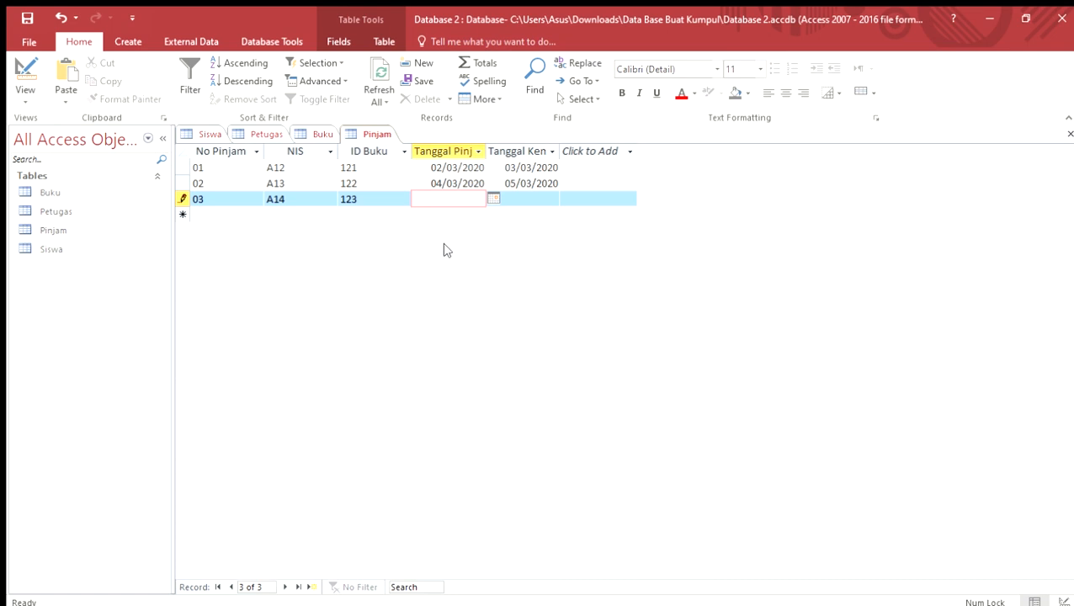
text(06/03/2020)
click(525, 199)
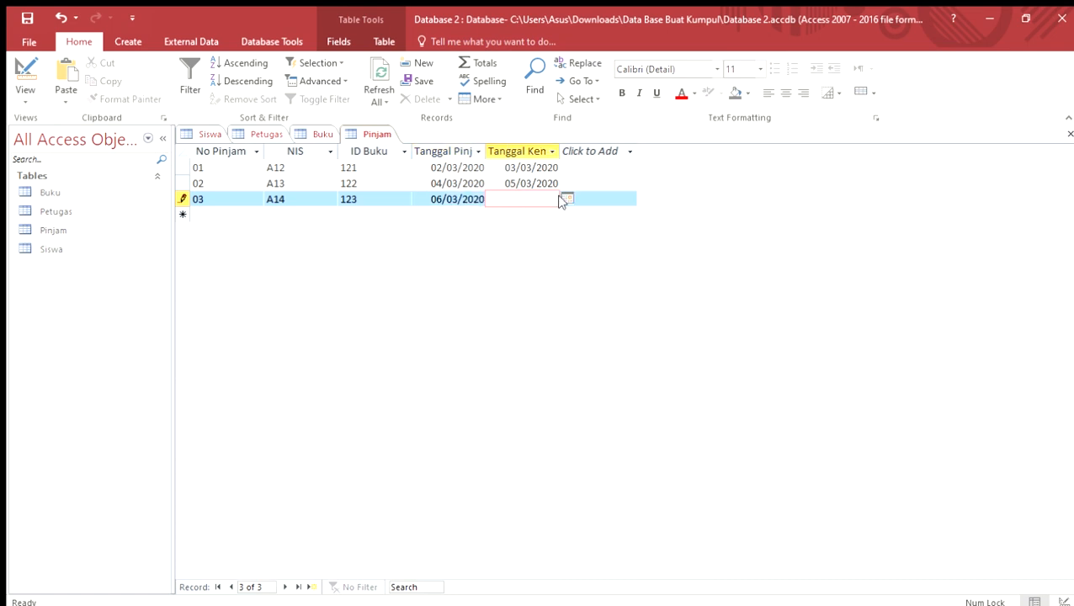
text(07/03/2020)
Step: Add a fourth Pinjam record with No Pinjam 04, NIS A15 and ID Buku 124
click(221, 214)
text(04)
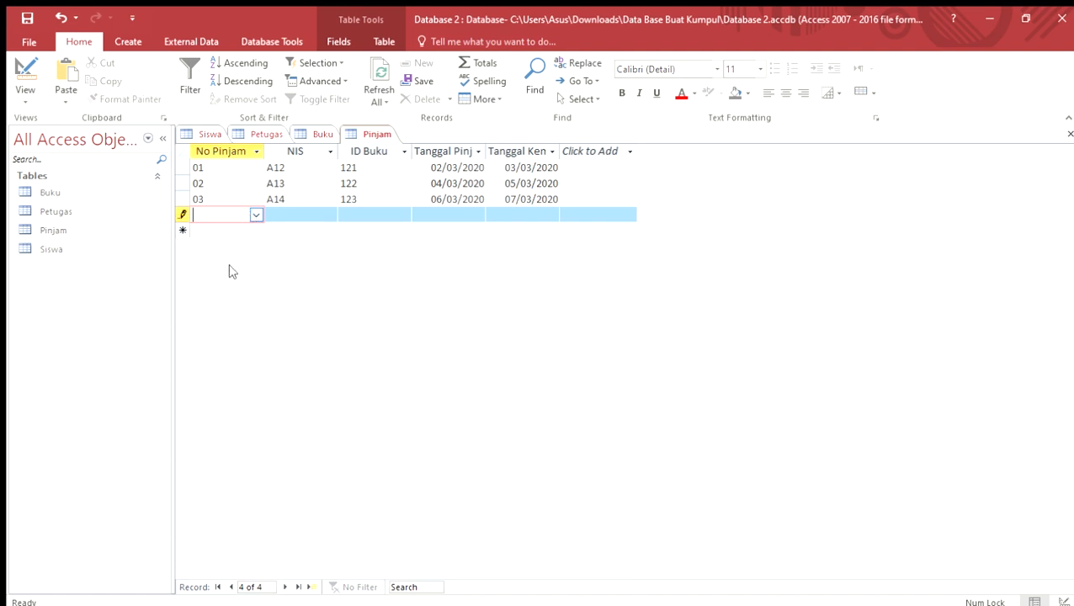
click(314, 214)
click(327, 215)
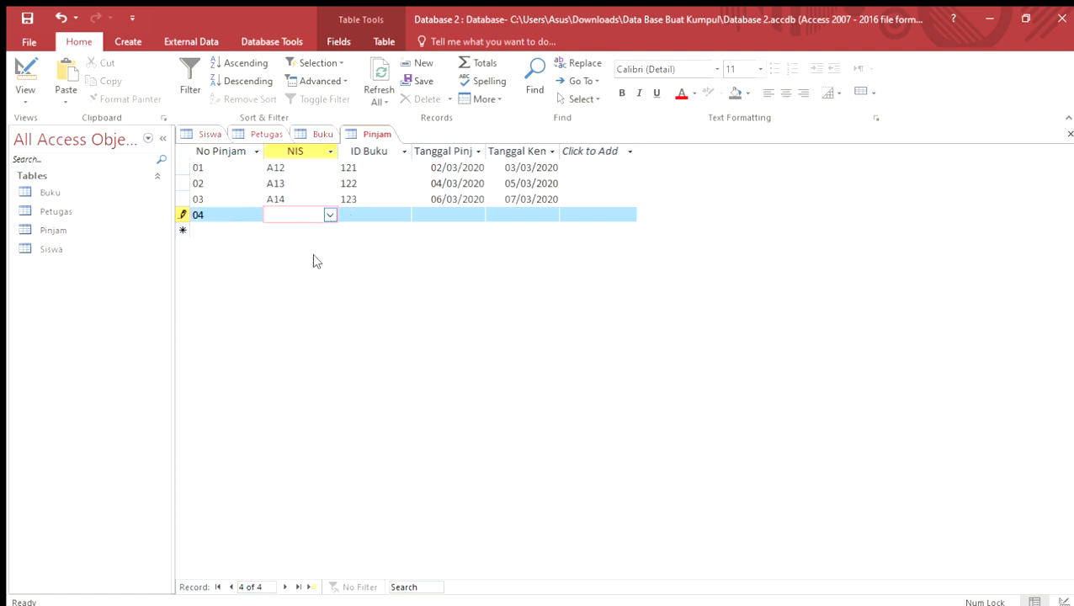
click(311, 267)
click(378, 215)
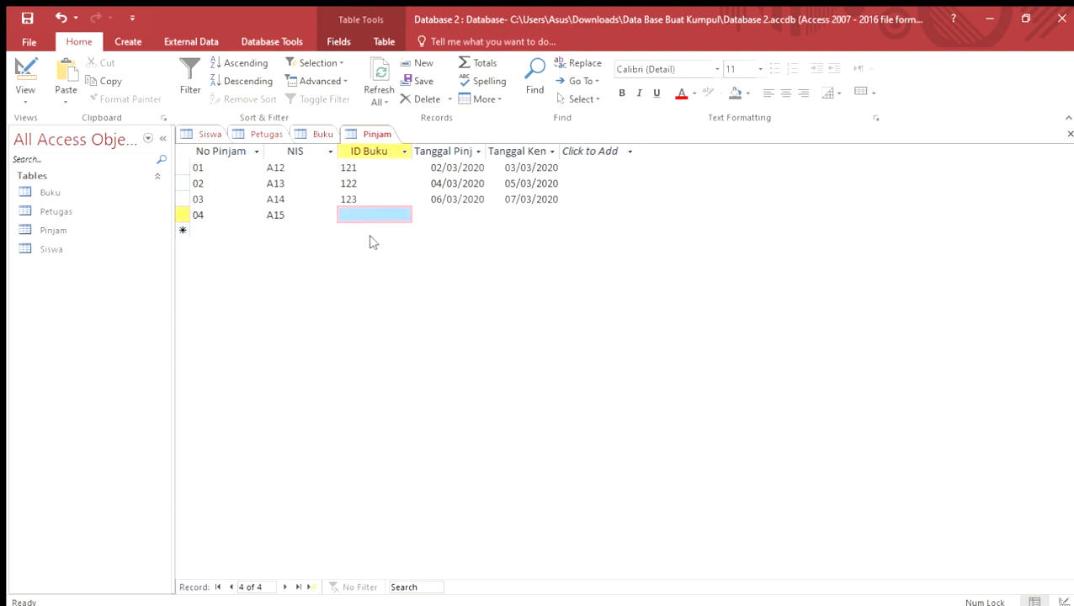
text(124)
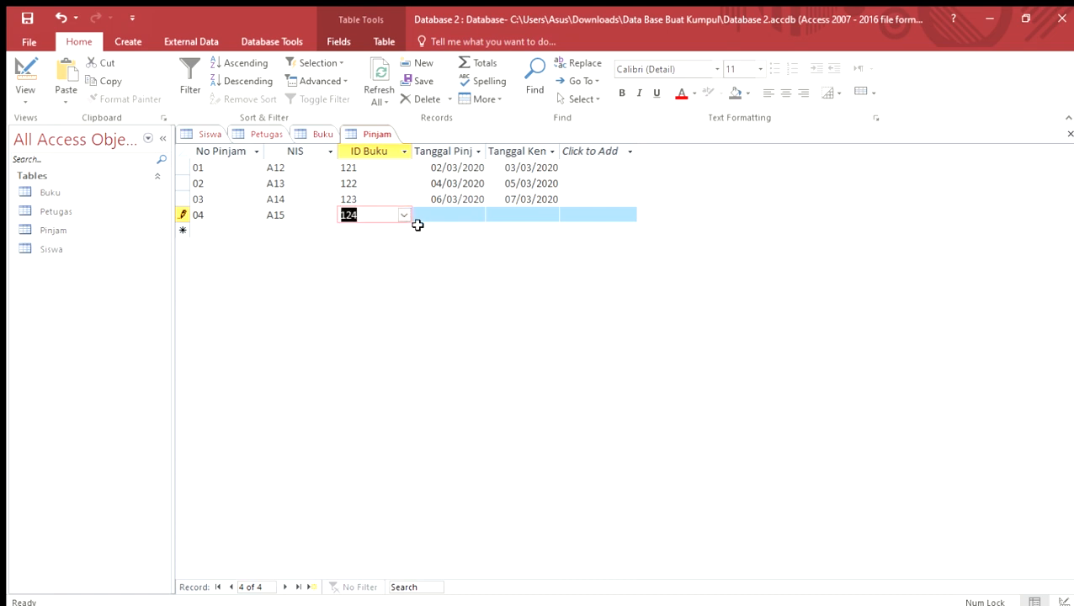
Step: Fill record 04's dates with Tanggal Pinjam 09/03/2020 and Tanggal Kembali 10/03/2020, and save the Pinjam table
click(428, 220)
click(441, 219)
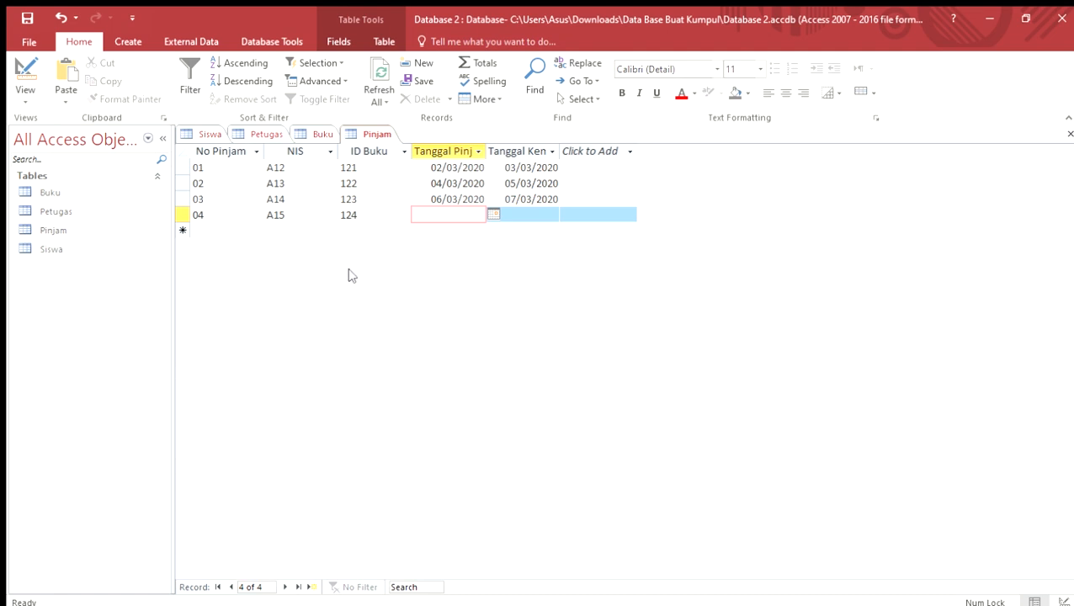
text(09/03/2020)
click(515, 220)
click(566, 220)
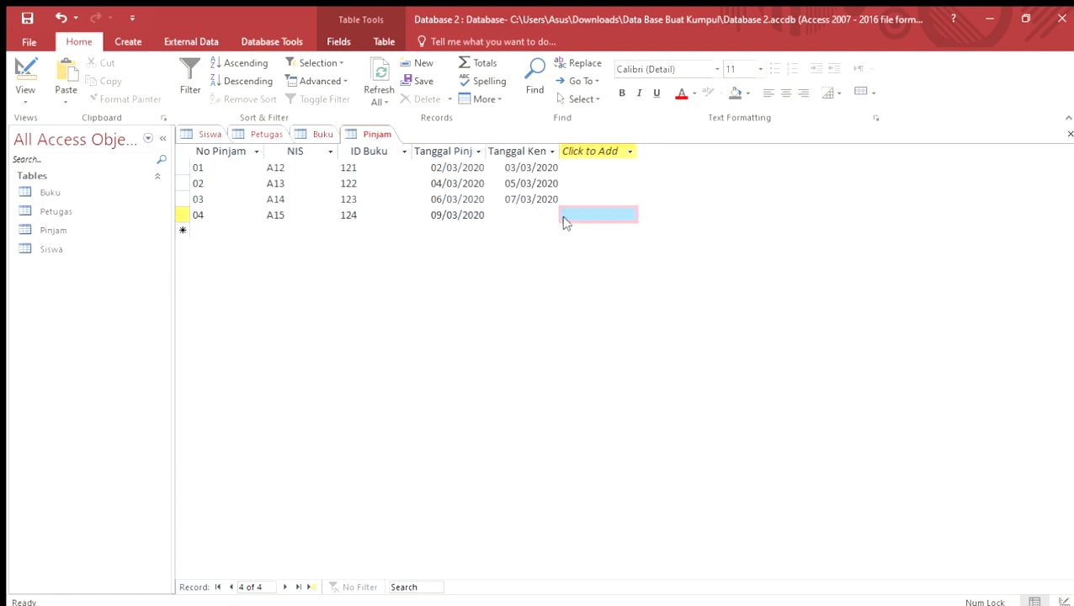
click(549, 217)
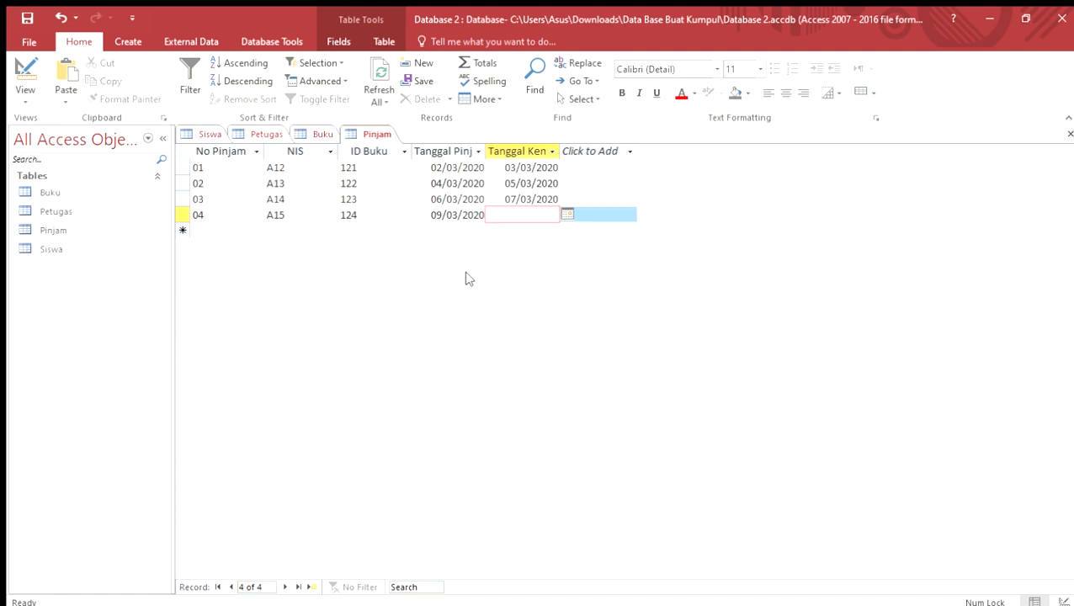
text(10/03/2020)
click(27, 18)
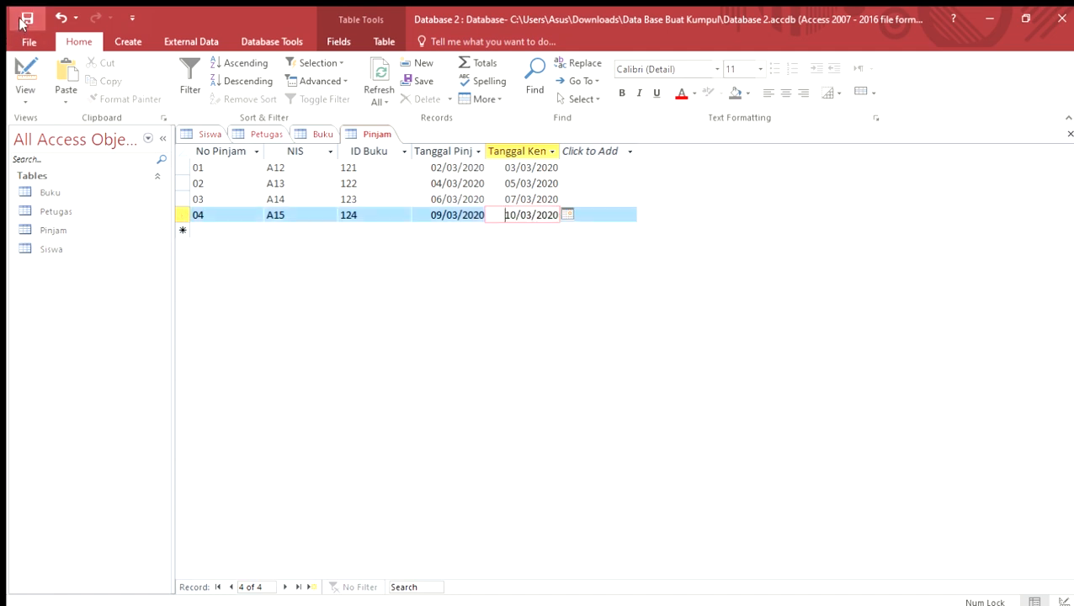
Step: Create a new table named Kembali and define its fields No Pinjam, Tanggal Kembali and Denda in Design View
click(128, 41)
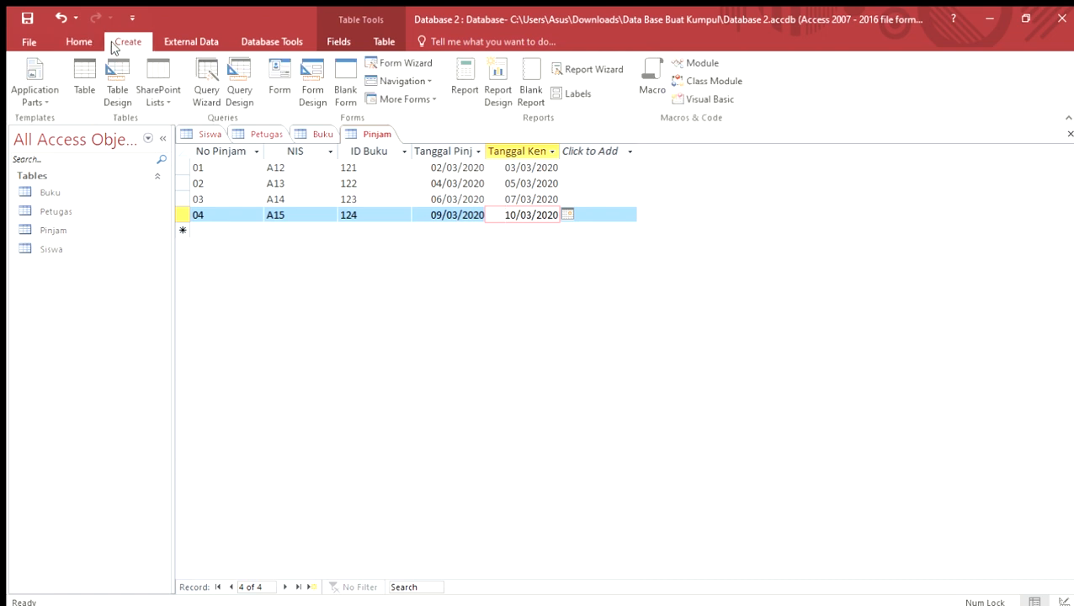
click(83, 80)
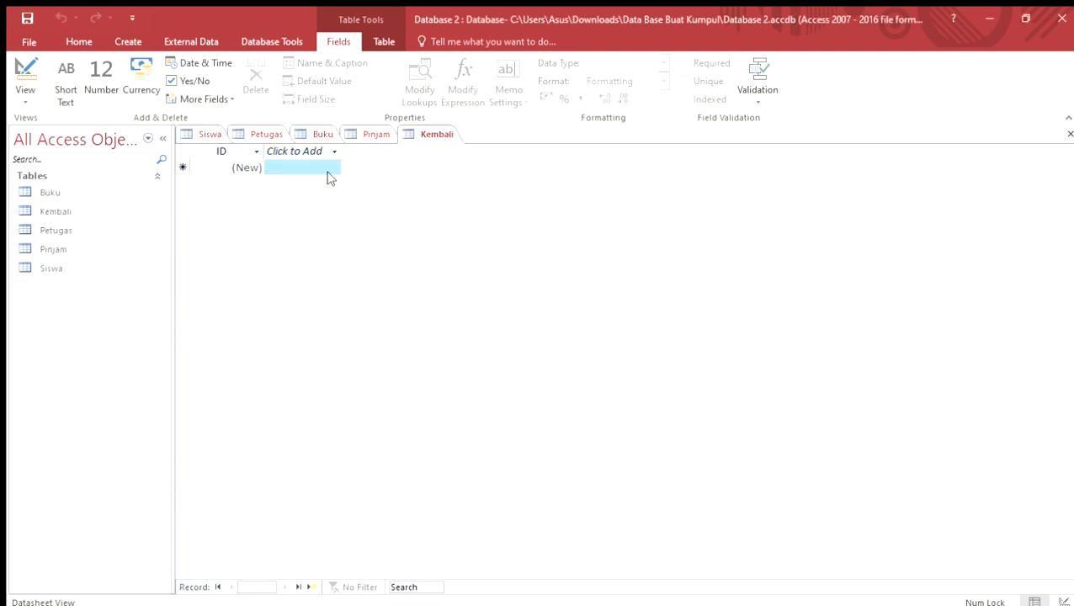
click(25, 76)
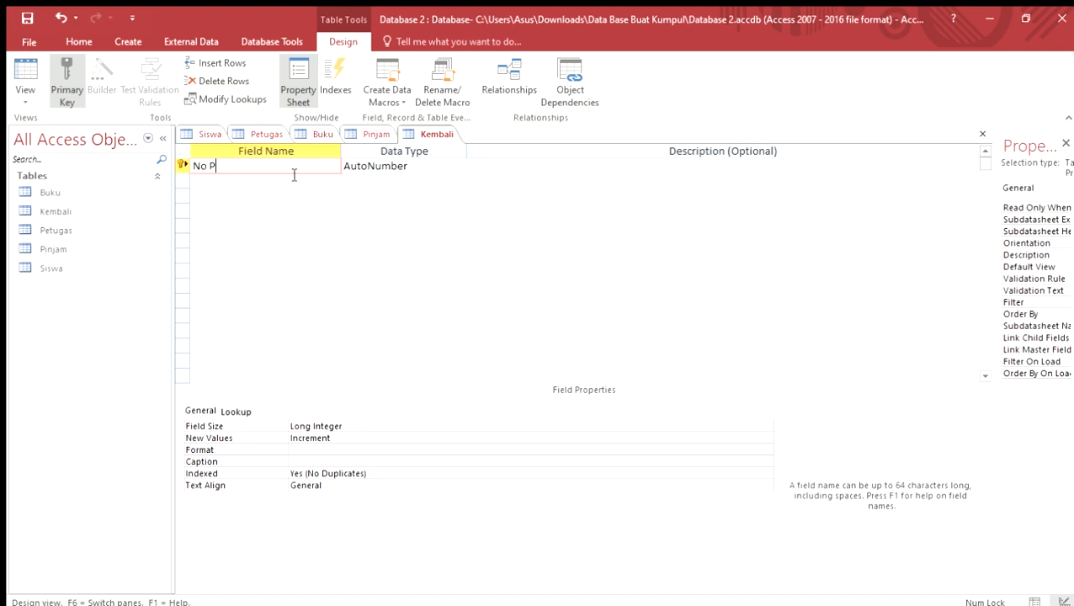
click(294, 175)
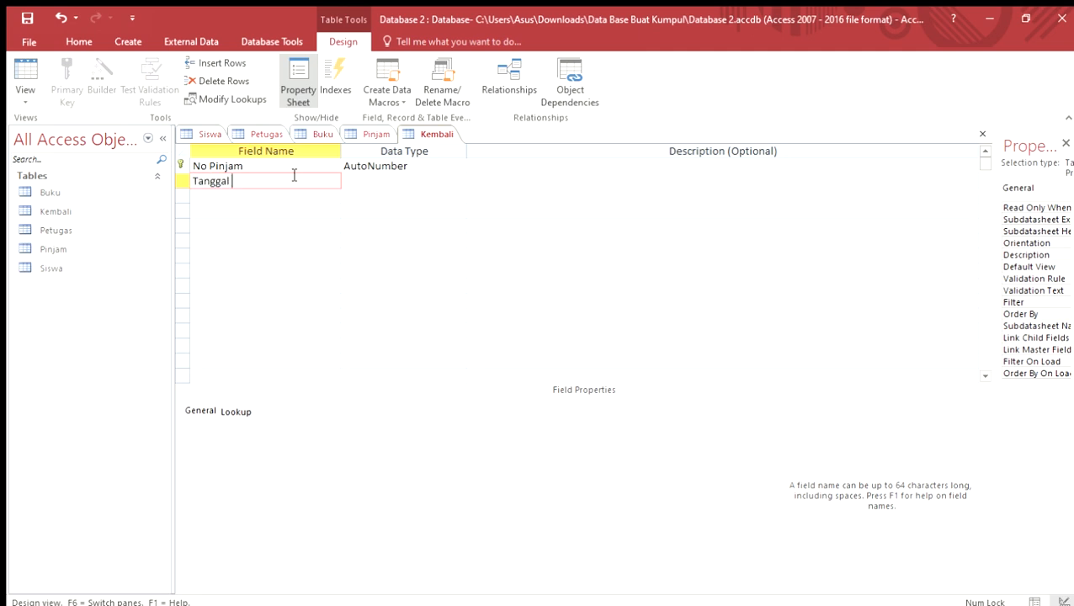
key(Down)
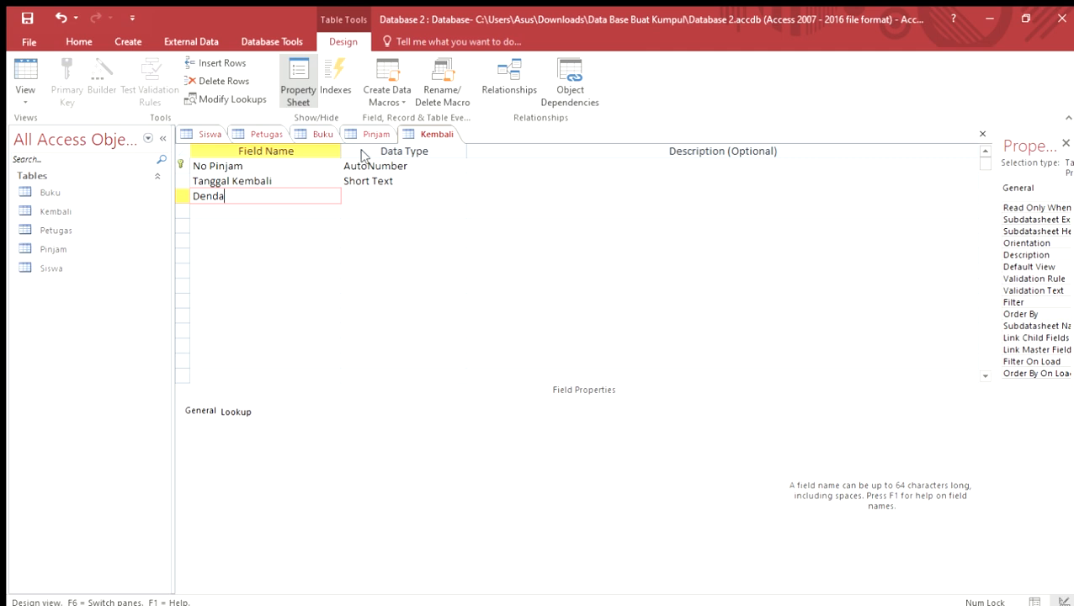
Step: Set the Kembali table's No Pinjam field to Short Text and turn it into a lookup field with the Lookup Wizard
click(377, 170)
click(456, 167)
click(389, 181)
click(458, 168)
click(430, 340)
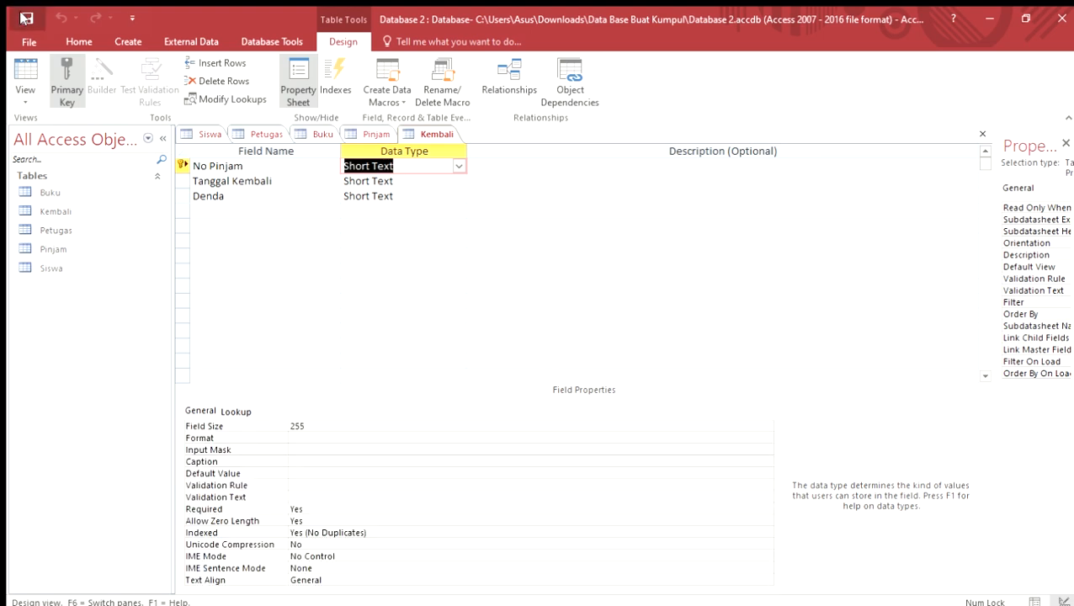
Step: Set the Denda field's data type to Currency and save the Kembali table
click(436, 202)
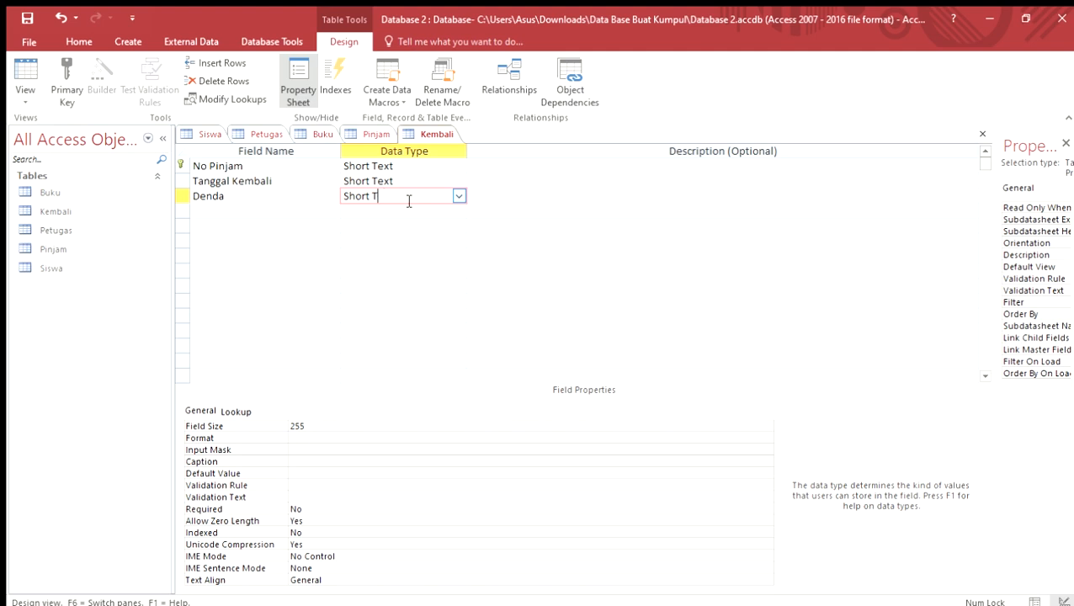
text(currency)
click(325, 253)
click(335, 214)
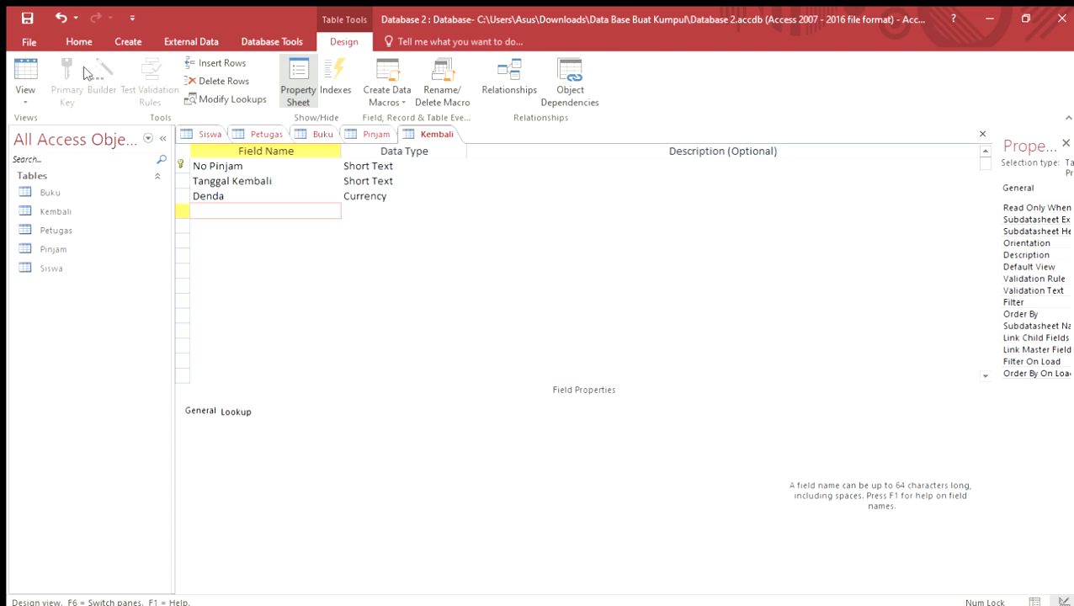
click(27, 18)
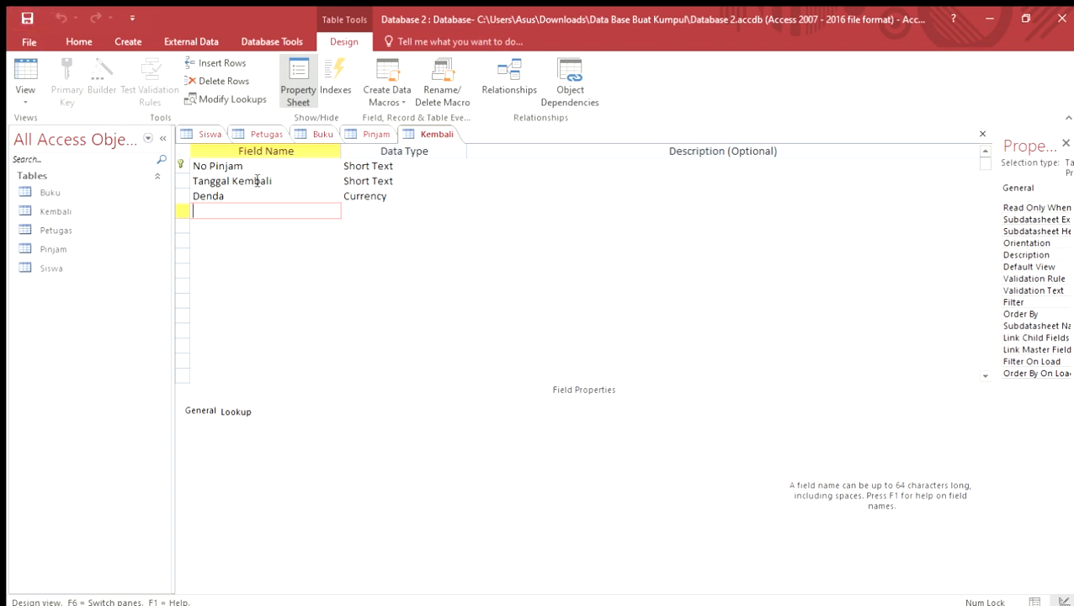
Step: Check the Kembali table's Tanggal Kembali data type against the date entries in the Pinjam table
click(396, 182)
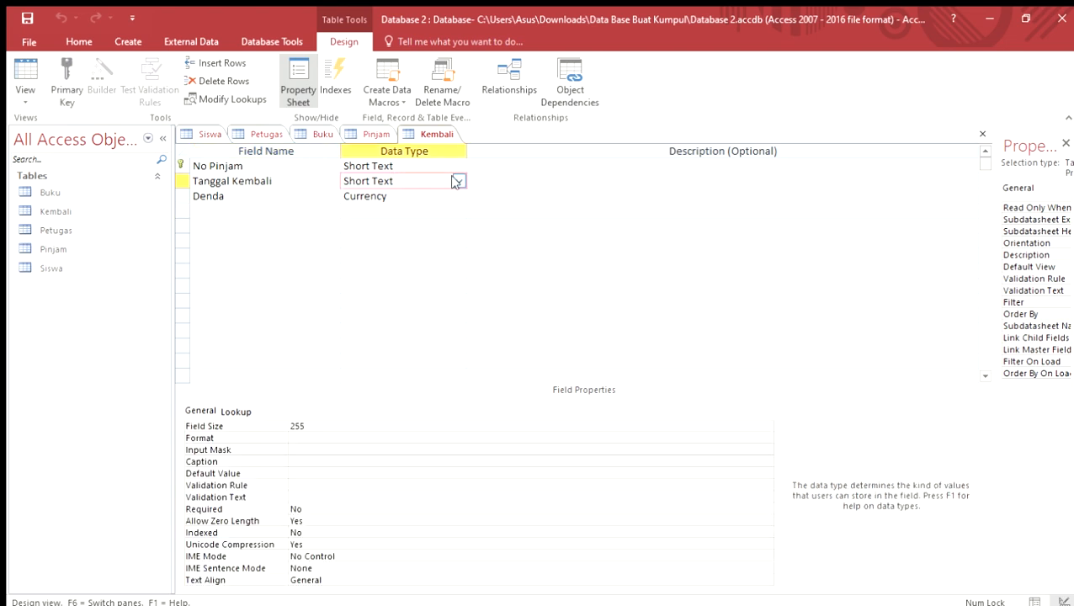
click(374, 136)
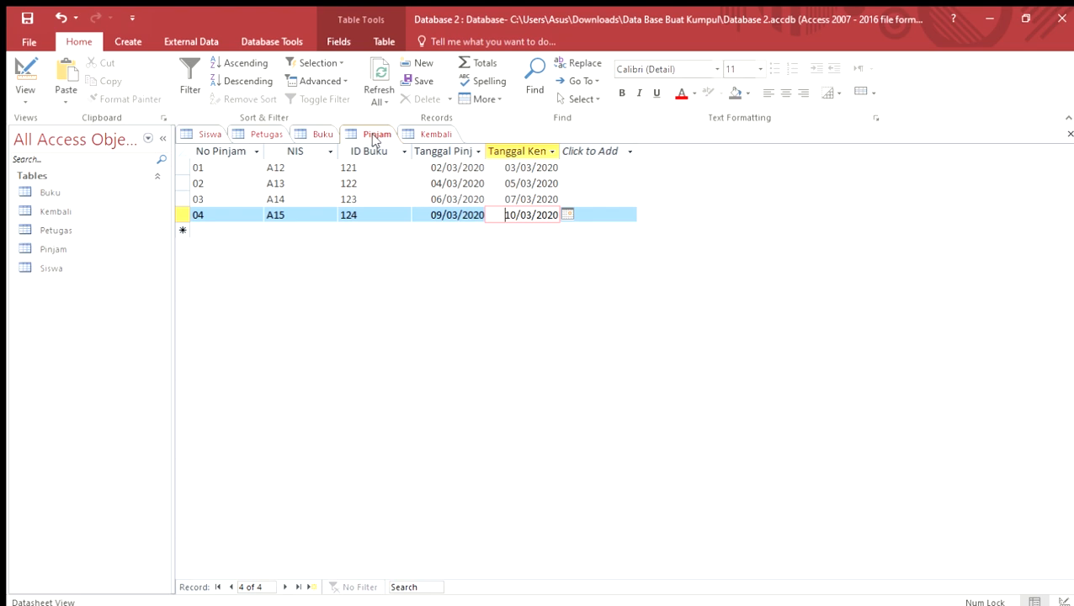
click(422, 135)
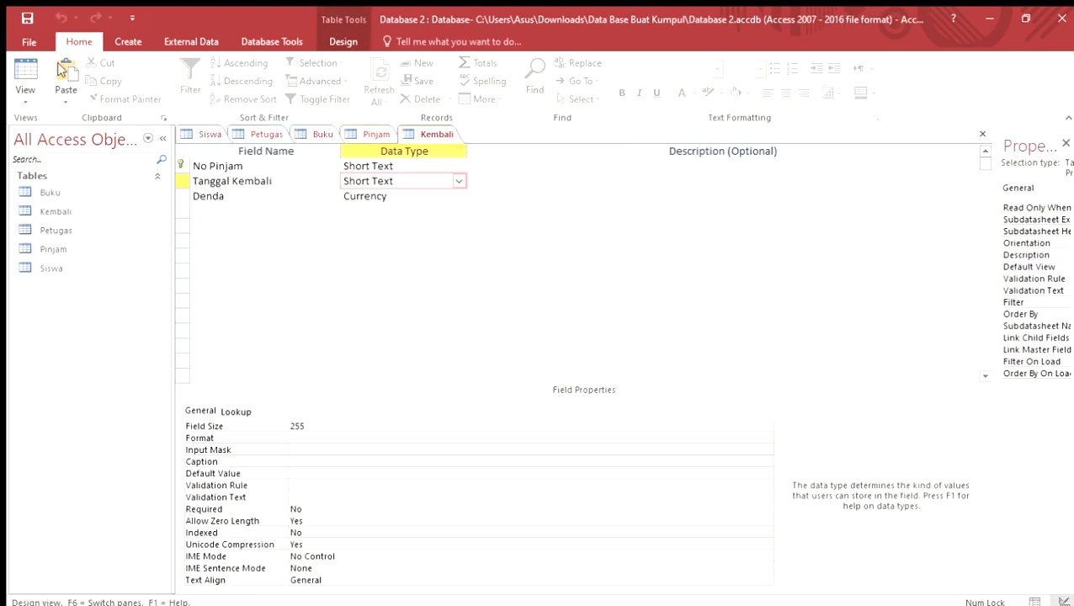
Step: Open the Kembali table in Datasheet View and choose 121 as the first record's No Pinjam
click(18, 77)
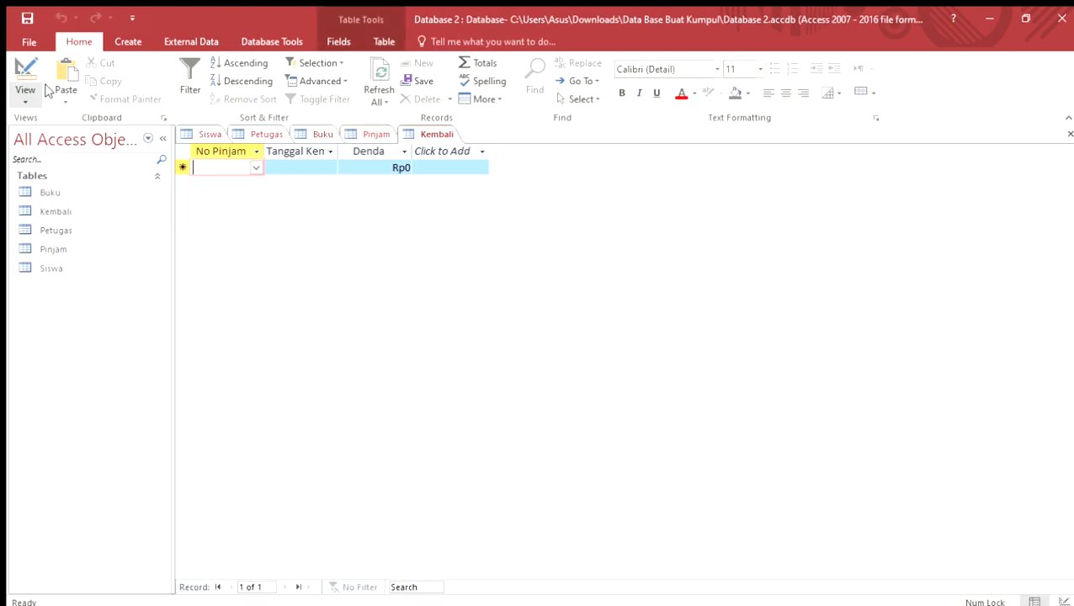
click(254, 166)
click(240, 185)
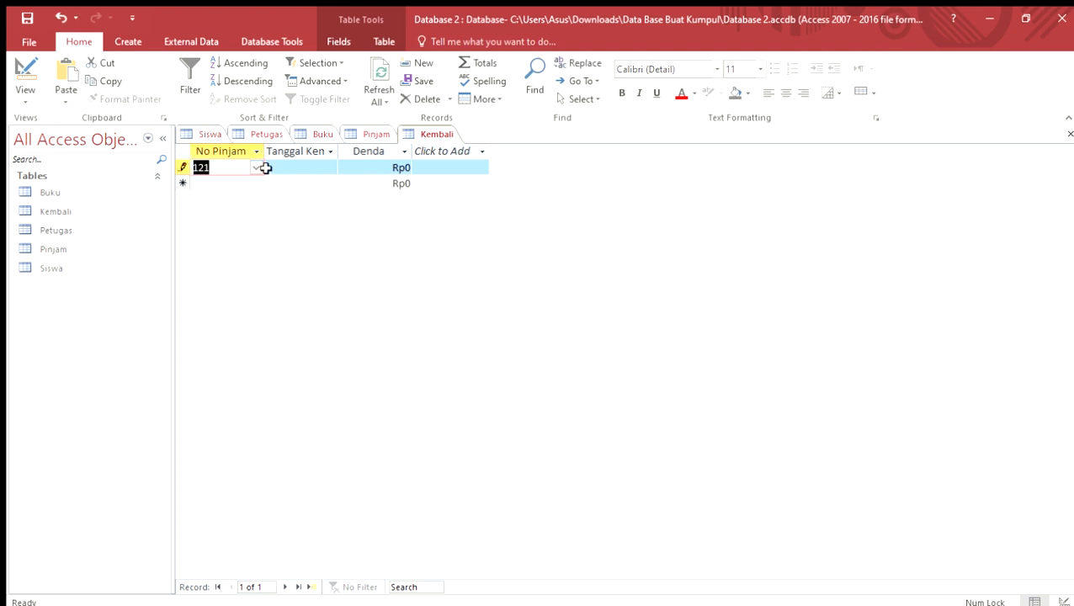
click(326, 169)
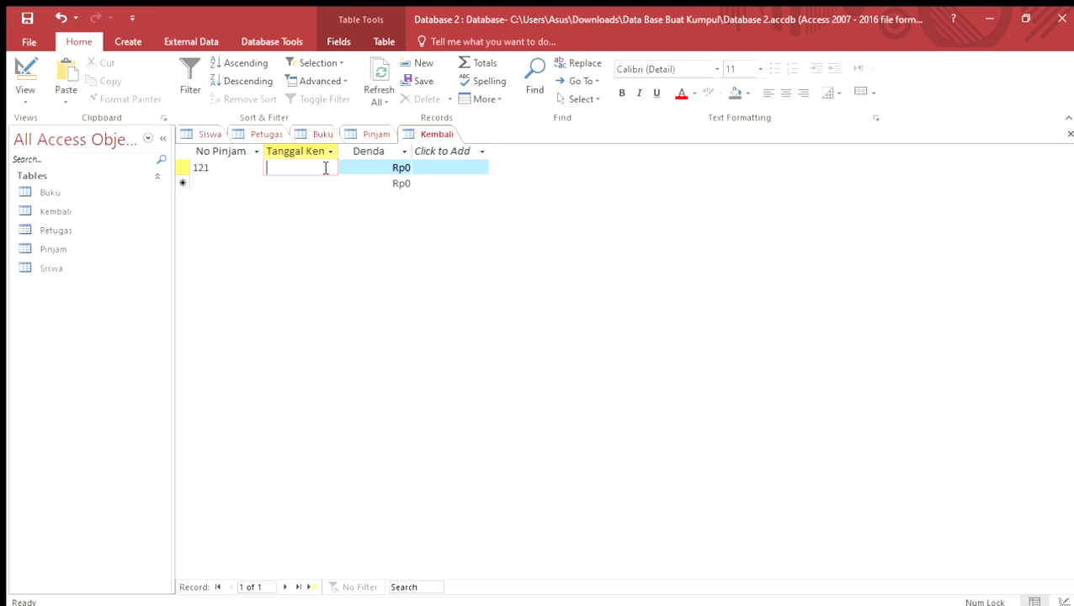
Step: Change the Kembali table's Tanggal Kembali field to the Date/Time data type and return to Datasheet View
click(25, 74)
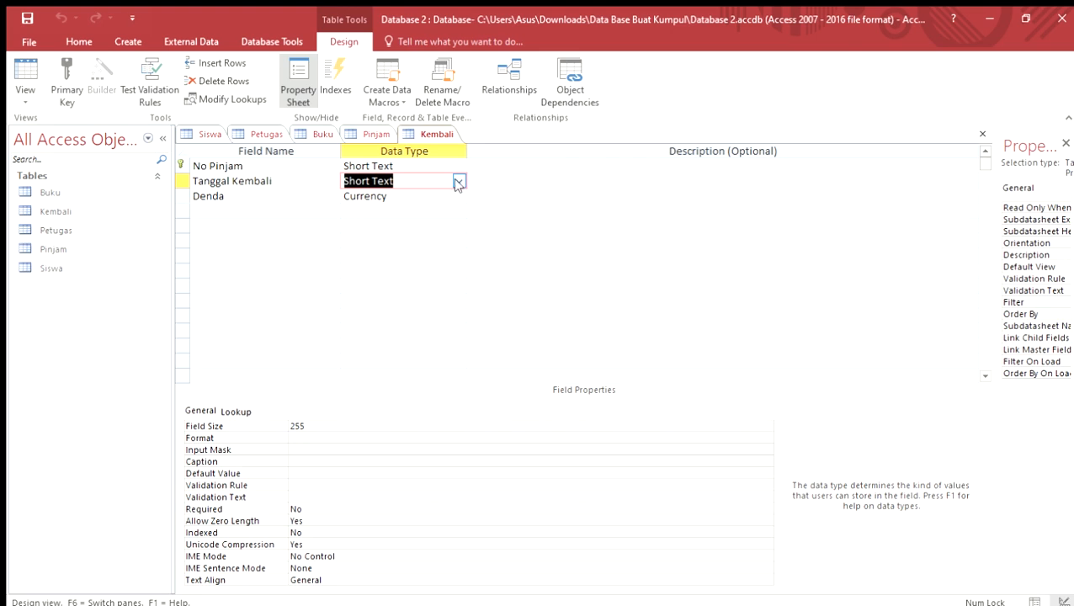
text(date/Time)
click(407, 240)
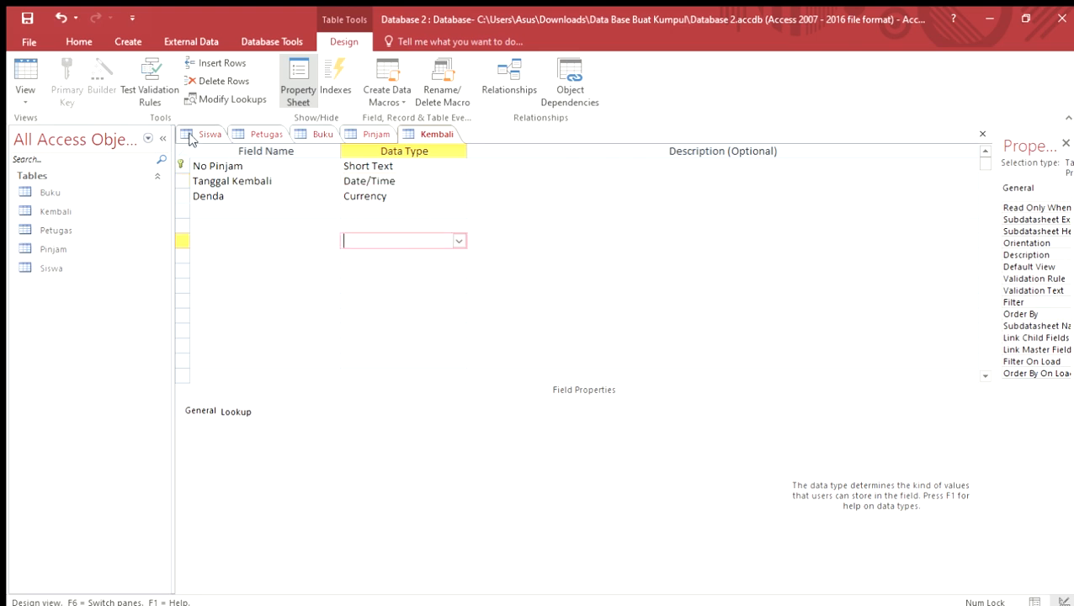
click(18, 67)
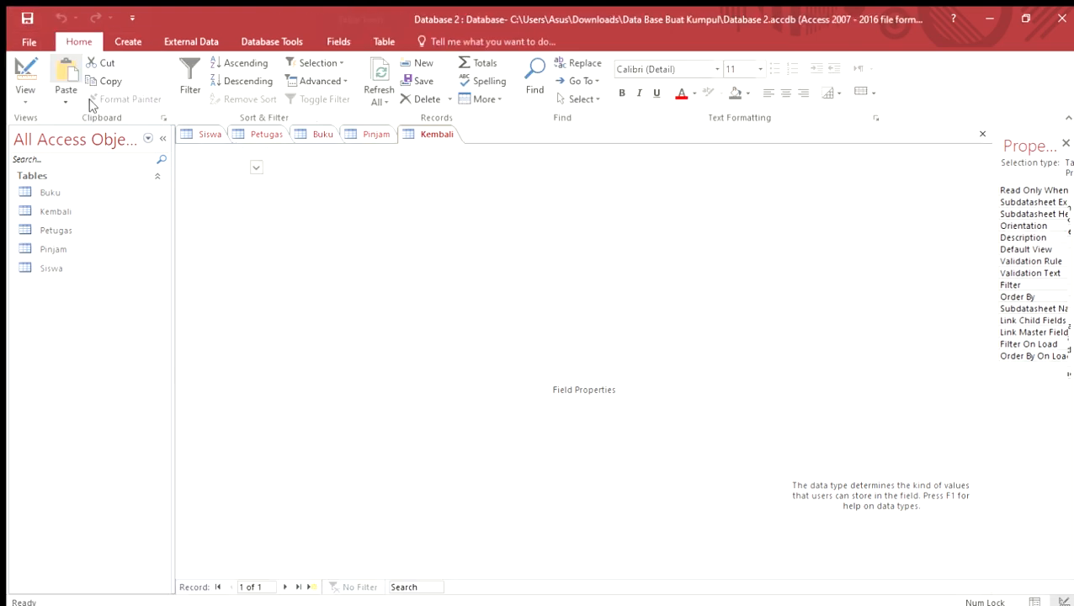
Step: Fill record 121's Tanggal Kembali in the Kembali table with 03/03/2020, taken from the first Pinjam record
drag(292, 172, 336, 166)
click(310, 153)
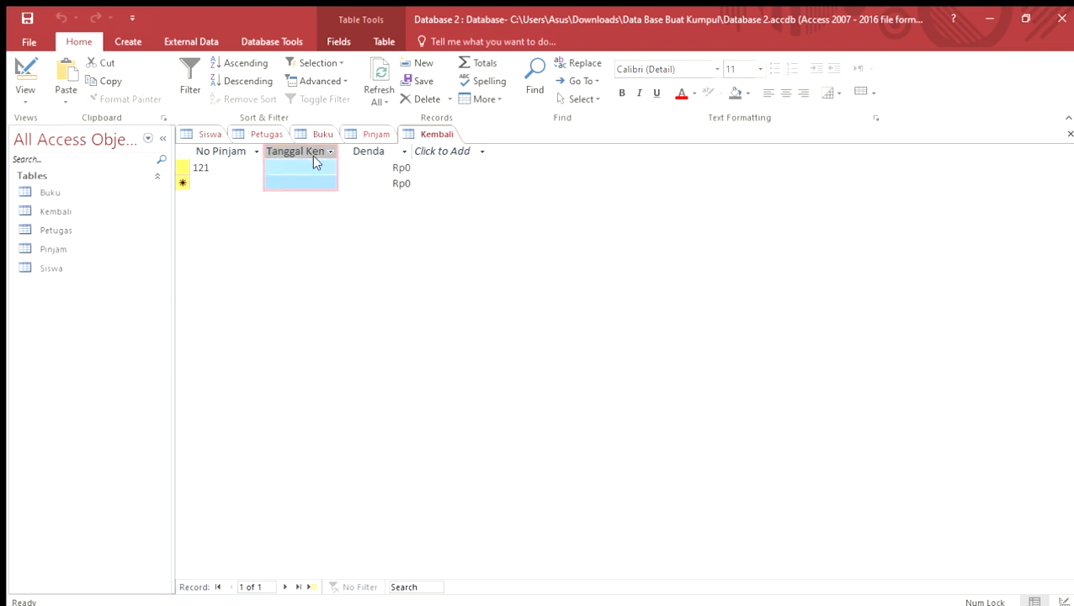
click(316, 167)
click(370, 134)
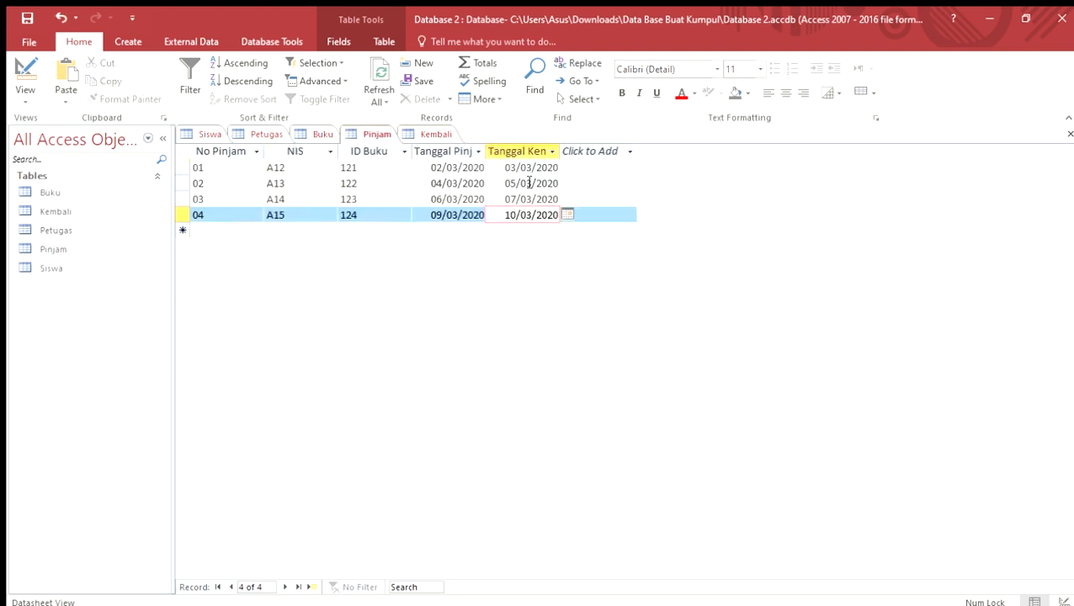
click(424, 135)
click(345, 167)
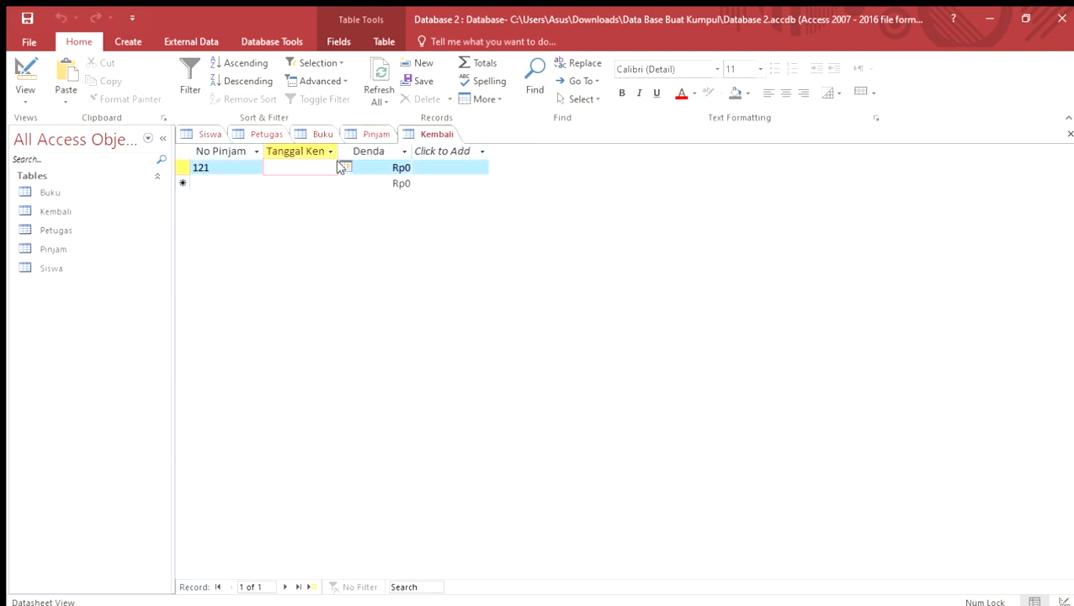
click(237, 208)
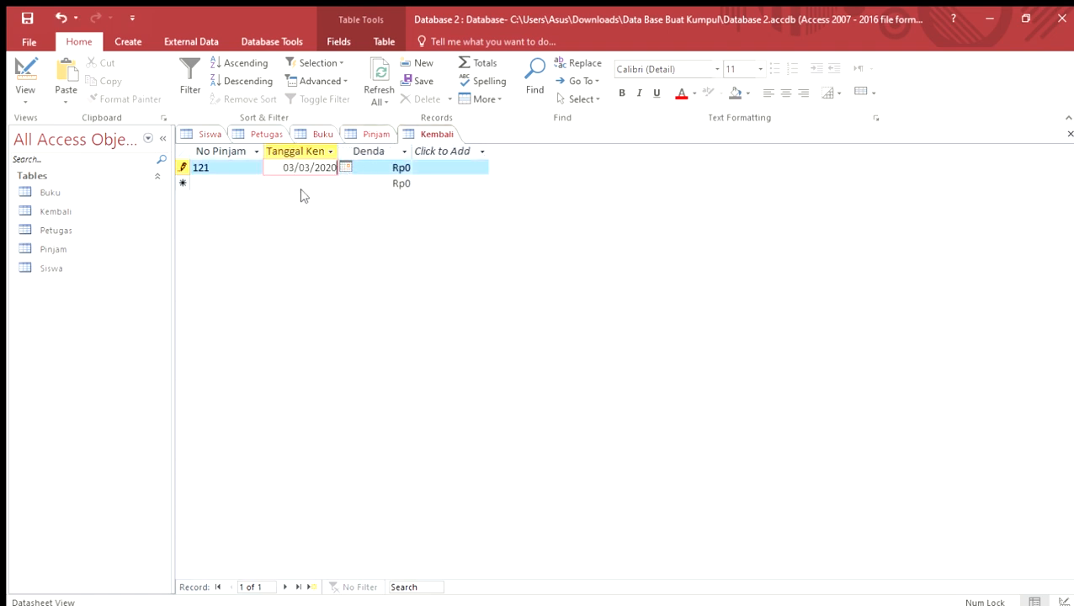
click(392, 168)
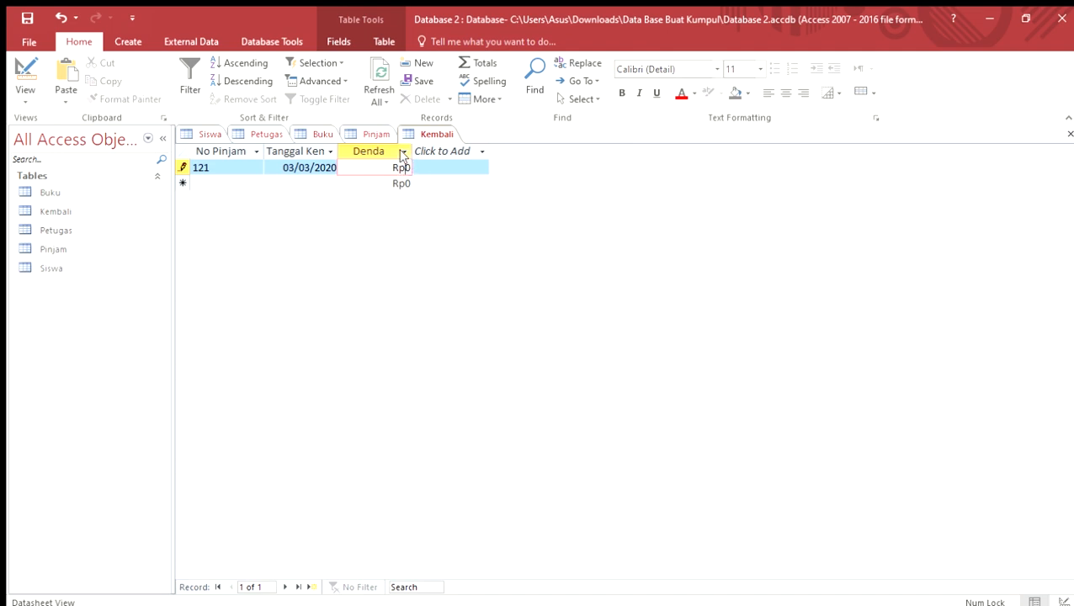
Step: Add a second Kembali record with No Pinjam 122 and the matching Pinjam return date, 05/03/2020
click(228, 184)
text(122)
key(F2)
click(299, 185)
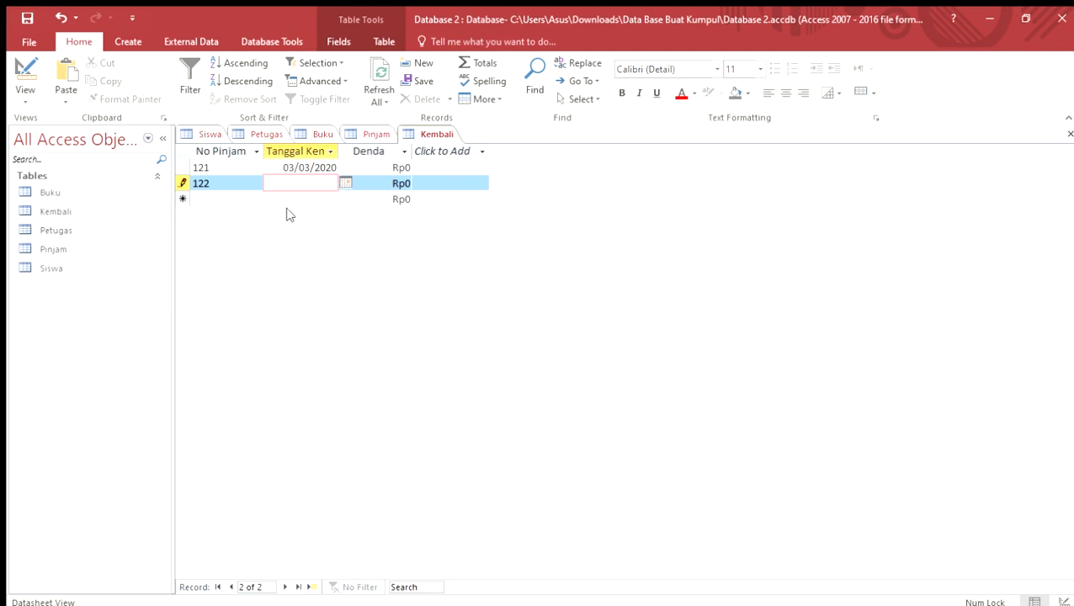
click(354, 138)
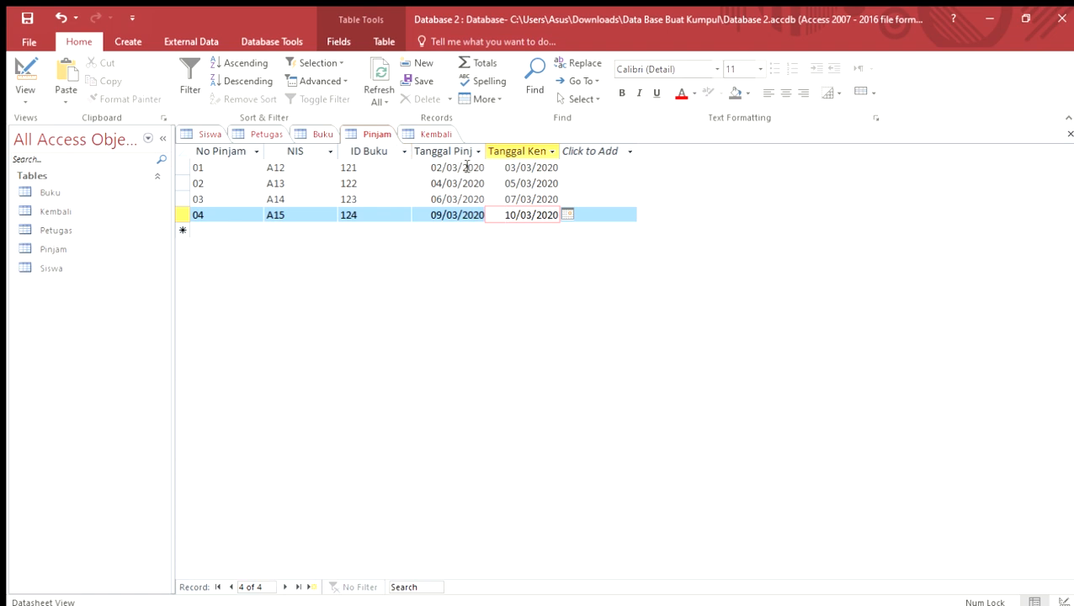
click(407, 135)
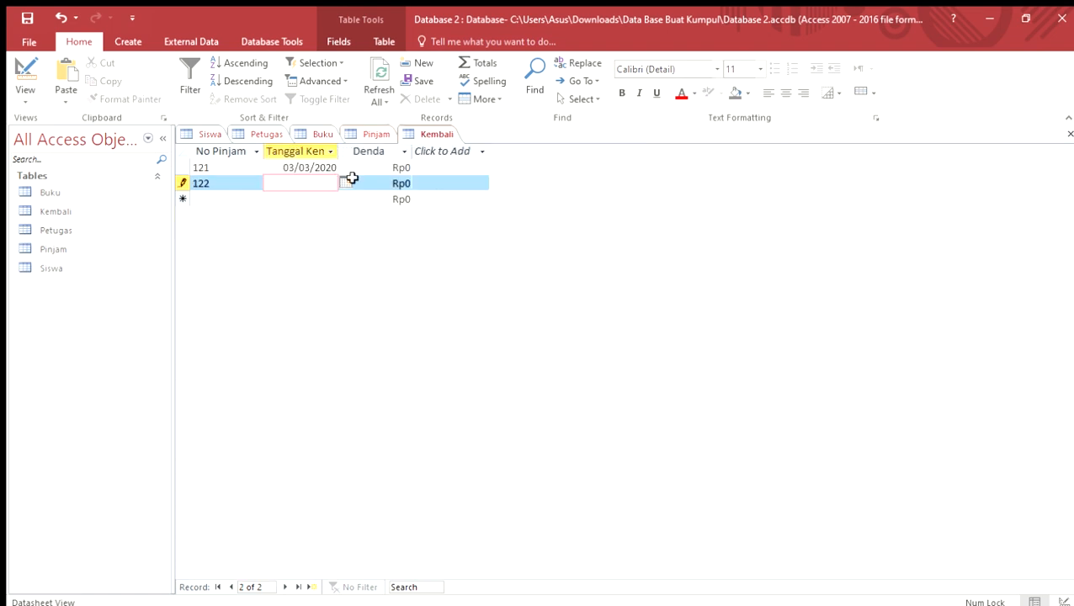
text(05/03/2020)
Step: Add a third Kembali record with No Pinjam 123 and the matching Pinjam return date, 07/03/2020
click(229, 203)
text(123)
click(303, 202)
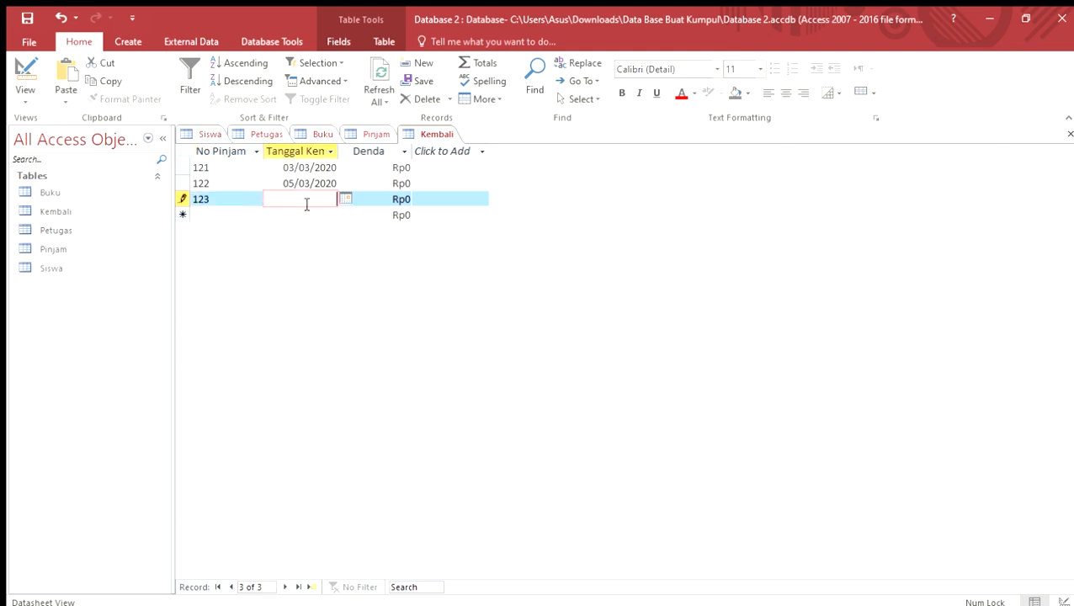
click(374, 133)
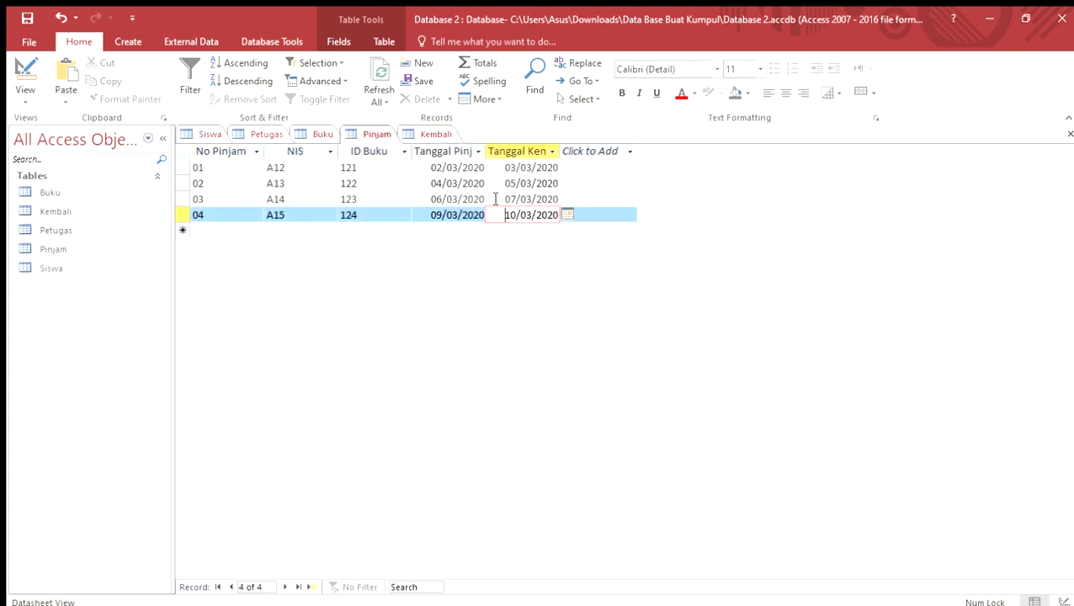
click(435, 134)
click(345, 200)
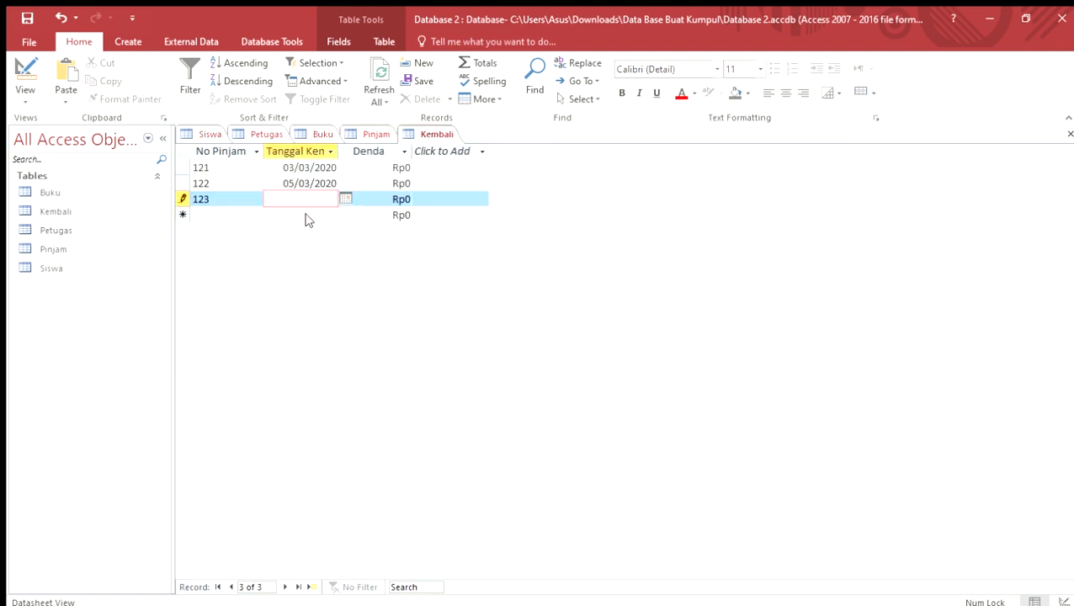
click(331, 237)
Step: Add a fourth Kembali record with No Pinjam 124 and the matching Pinjam return date, 10/03/2020
click(231, 221)
click(255, 214)
click(240, 269)
click(299, 214)
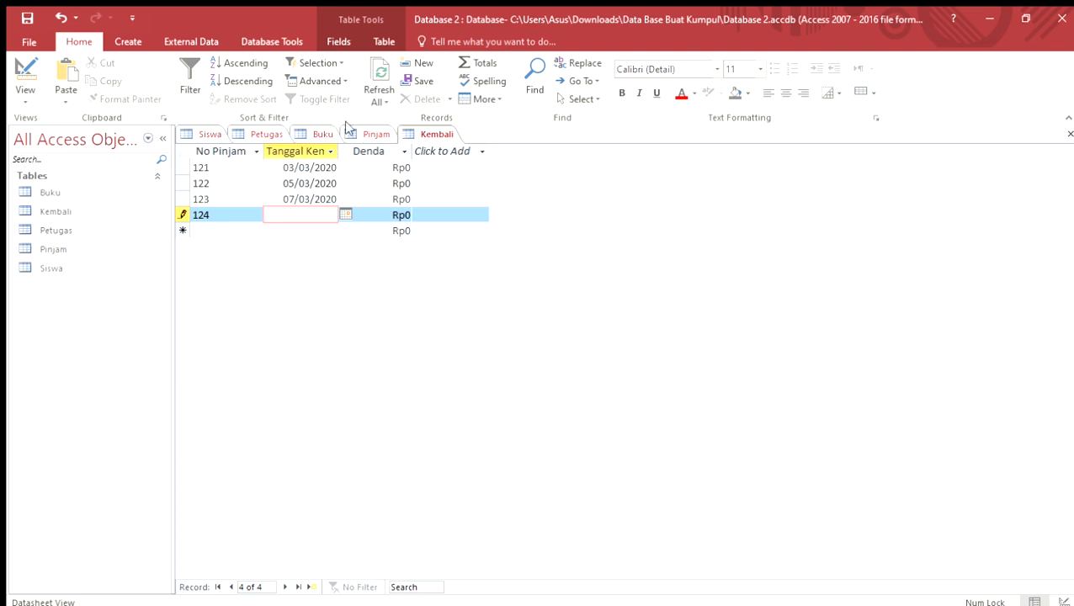
click(366, 136)
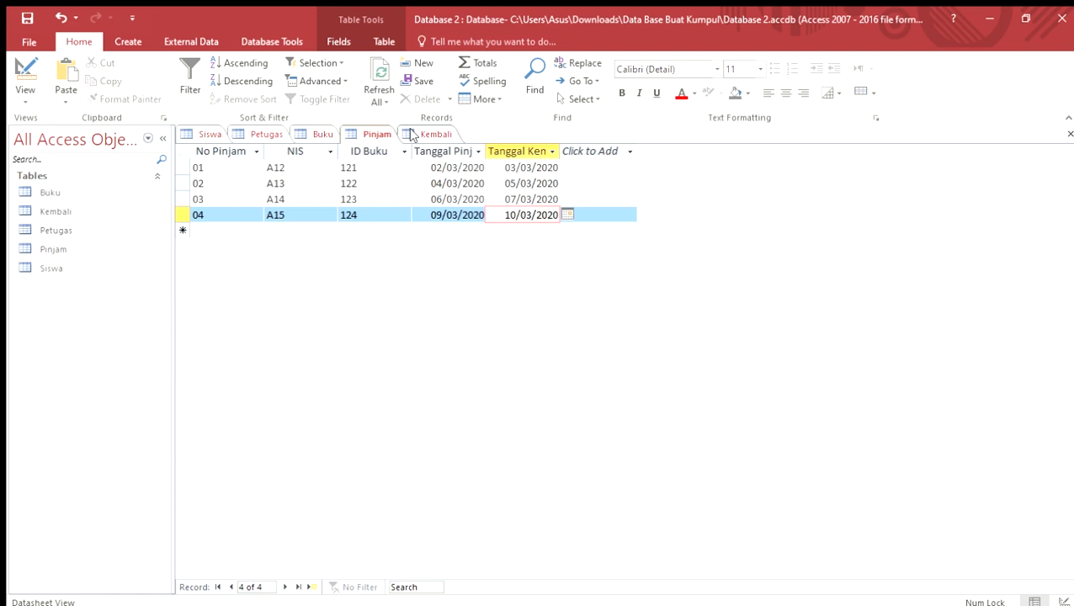
click(412, 134)
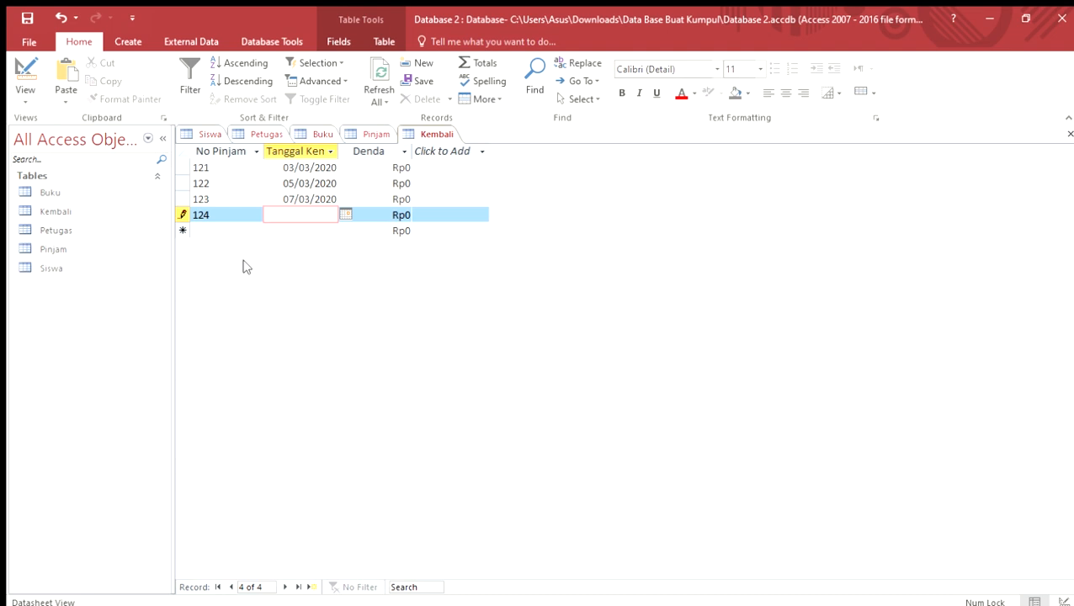
text(10/03/2020)
Step: Delete the Denda field from the Kembali table in Design View and save the table
click(389, 168)
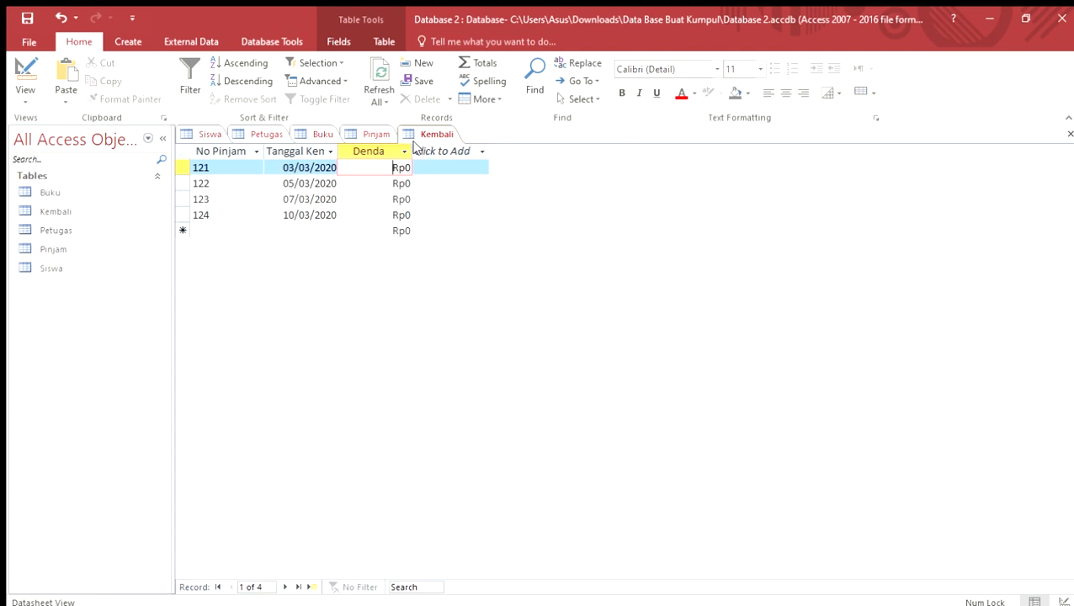
click(25, 74)
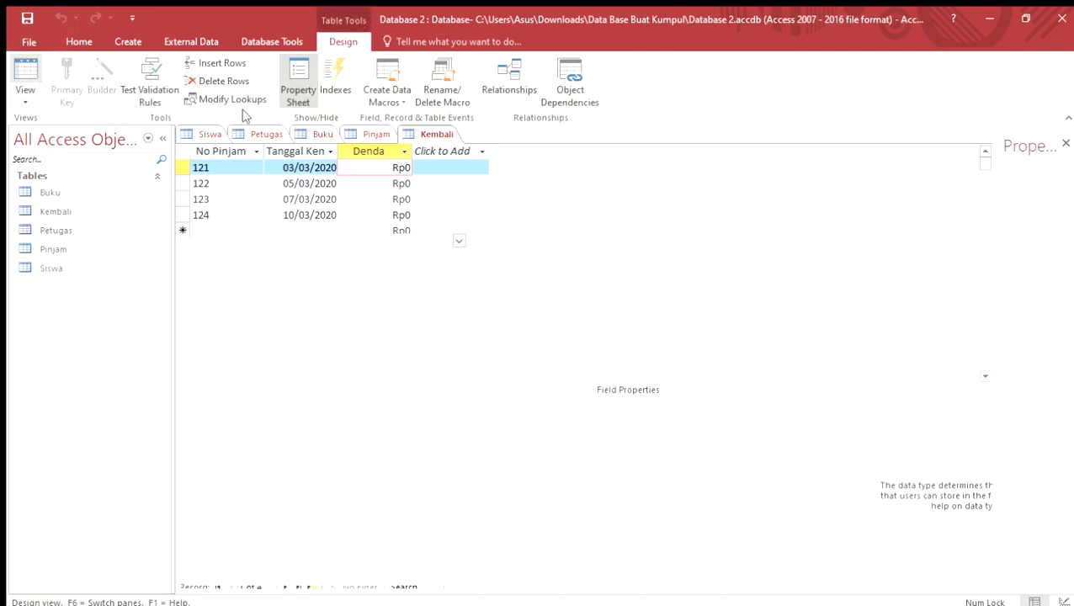
click(244, 195)
click(392, 198)
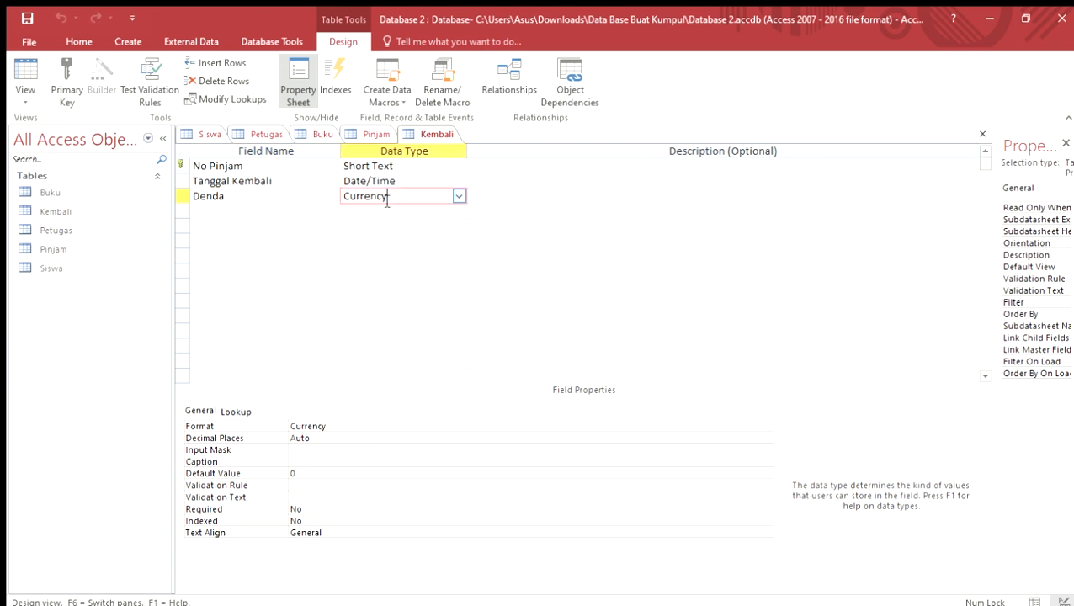
click(260, 194)
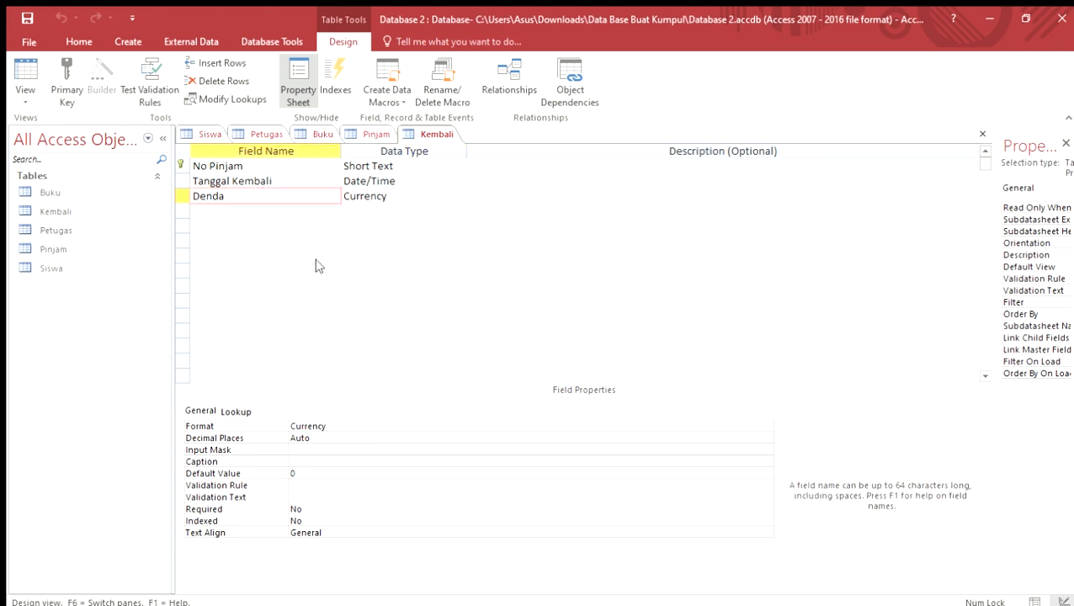
click(330, 298)
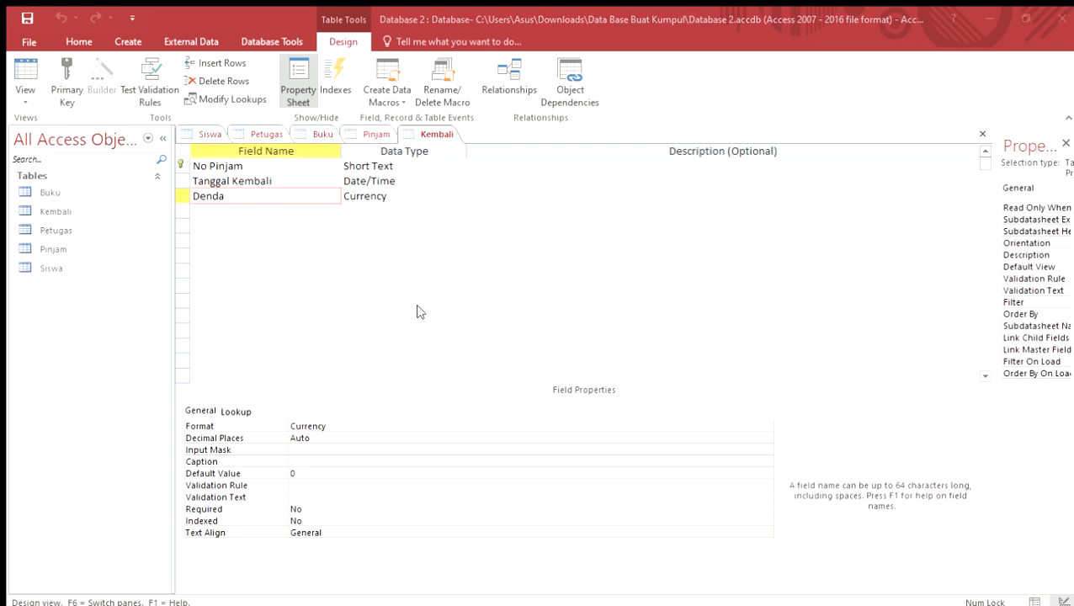
click(494, 363)
click(307, 264)
click(27, 17)
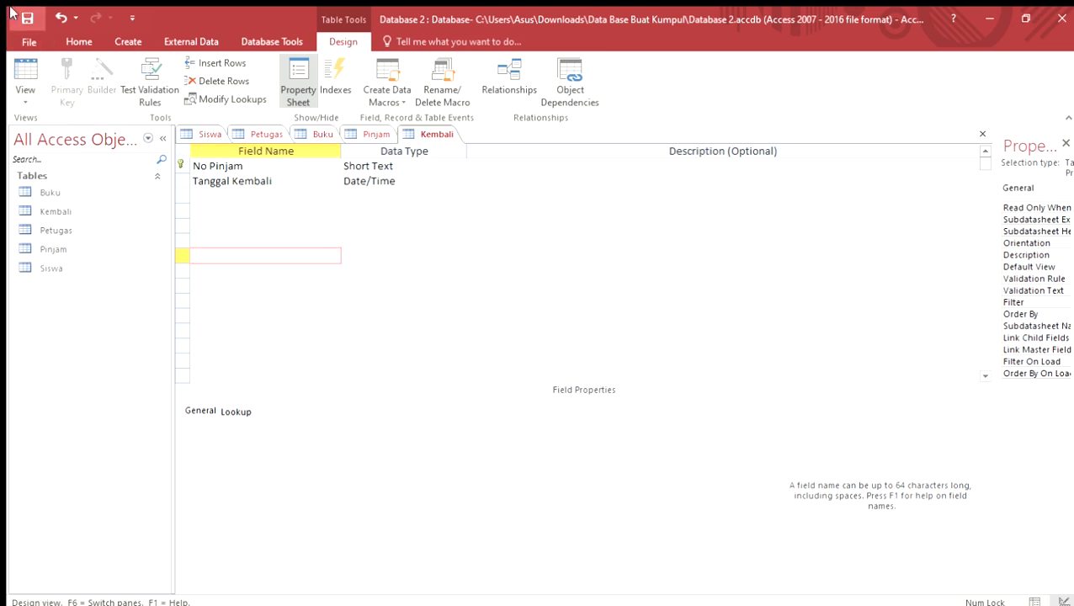
Step: Look at the Pinjam records, then review the Kembali table in Datasheet View
click(370, 134)
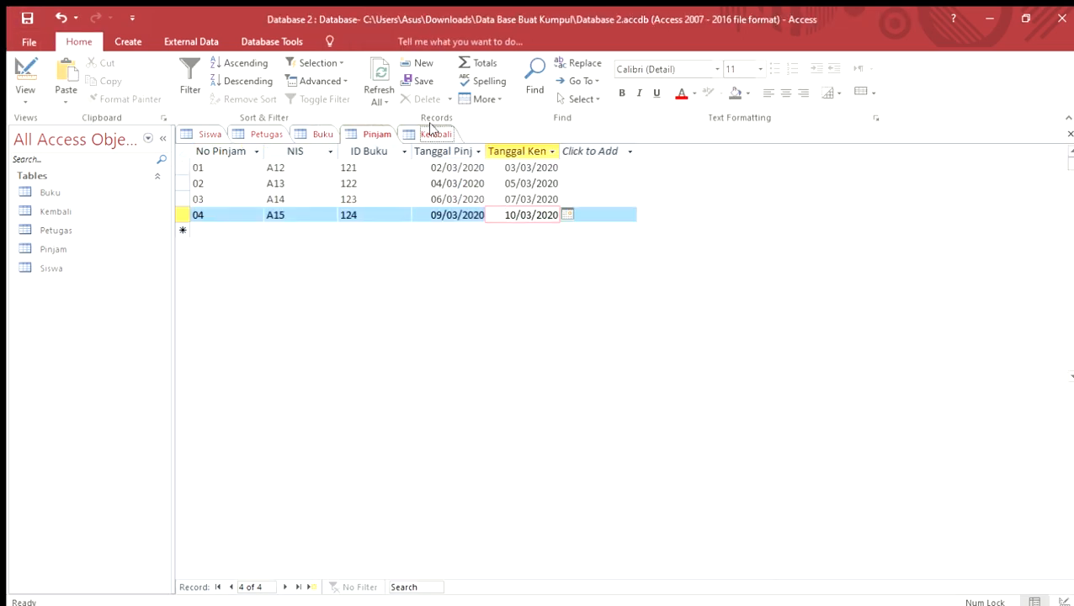
click(434, 134)
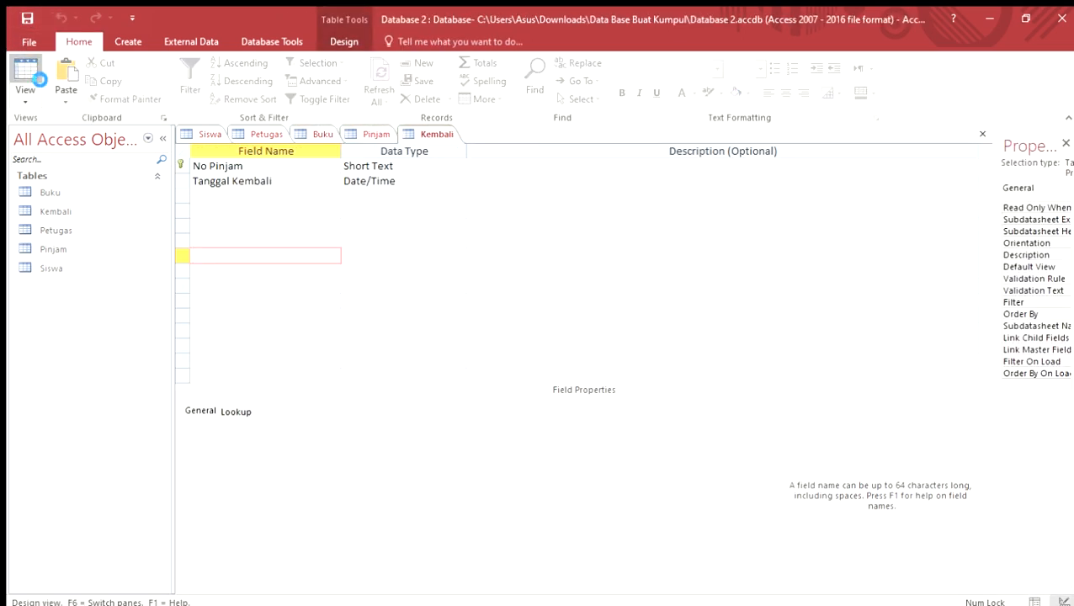
click(25, 74)
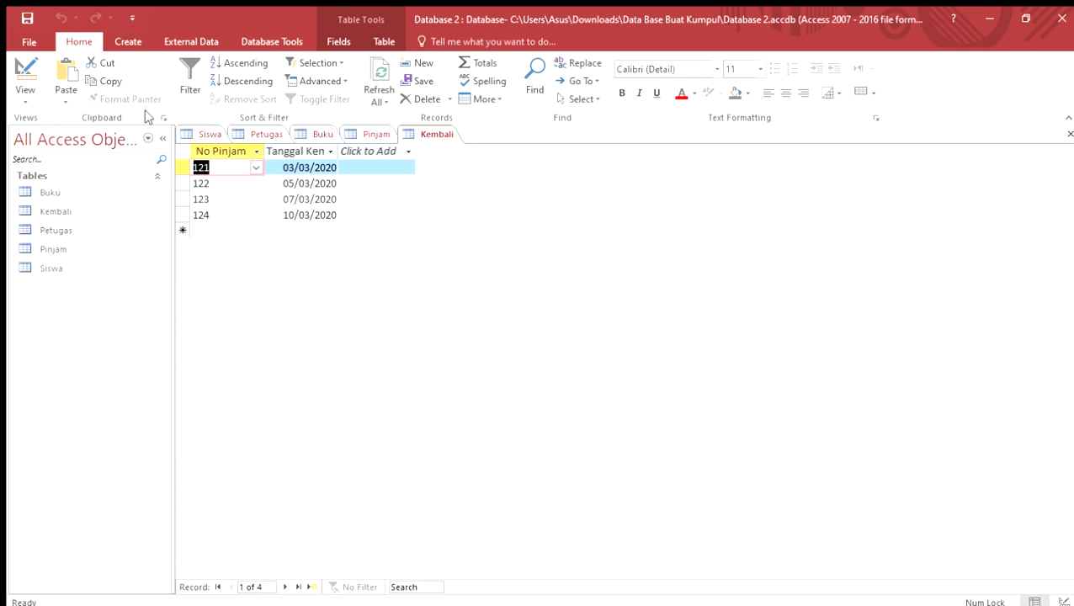
Step: Create a new query in Design View without adding any tables to it
click(290, 44)
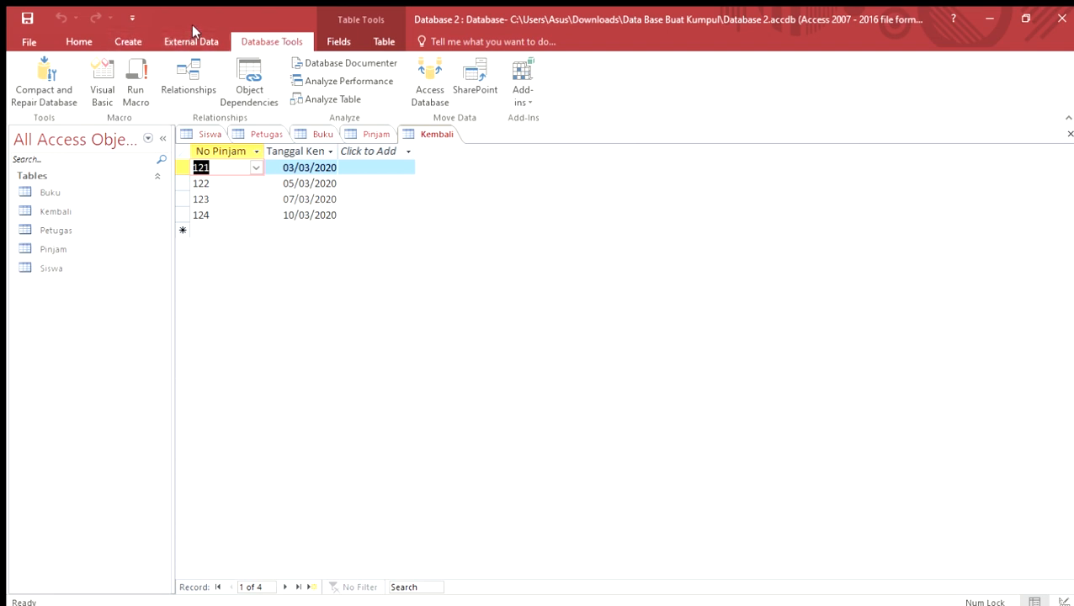
click(81, 44)
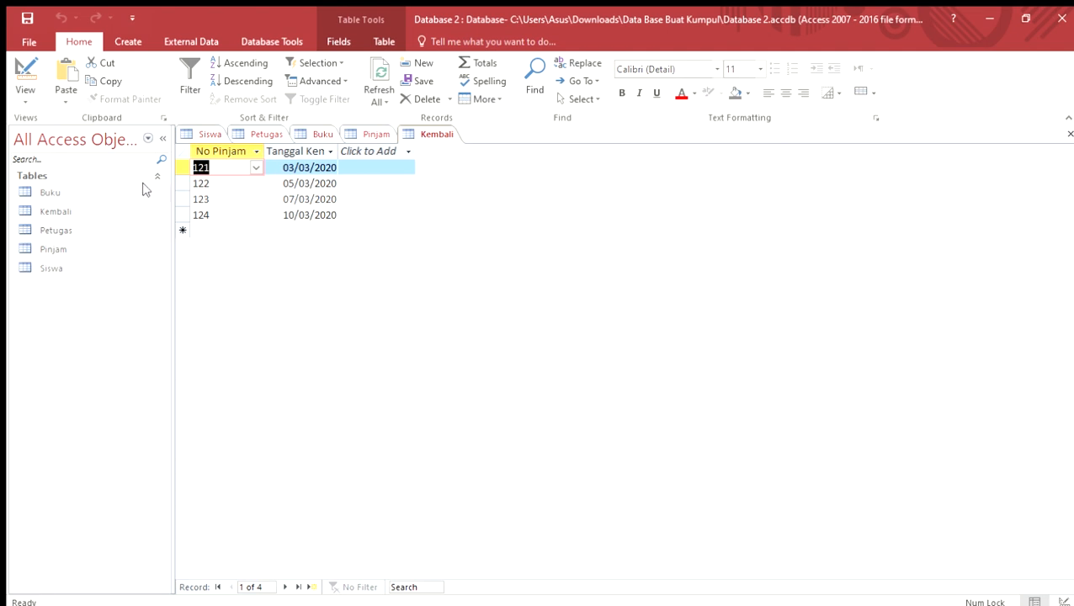
click(128, 42)
click(242, 84)
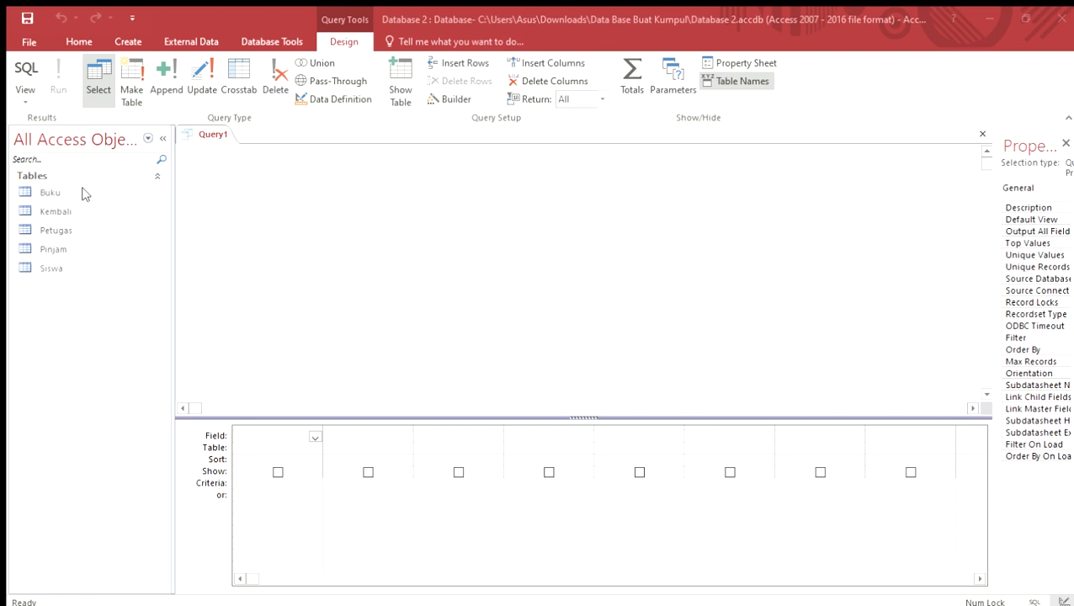
click(769, 95)
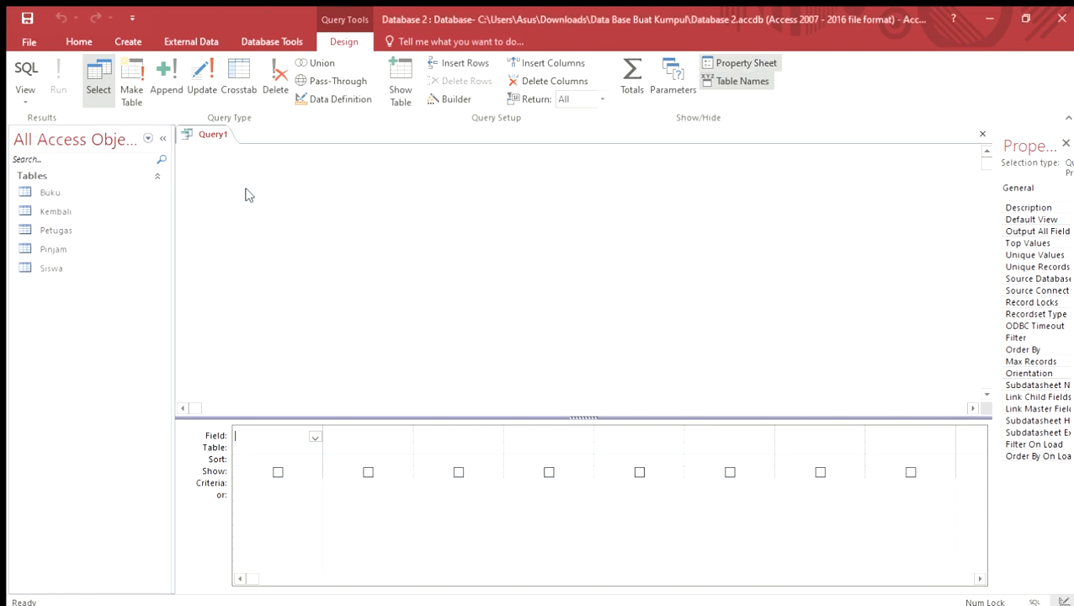
Step: Open the Buku and Siswa tables alongside the new query to view their records
double_click(78, 192)
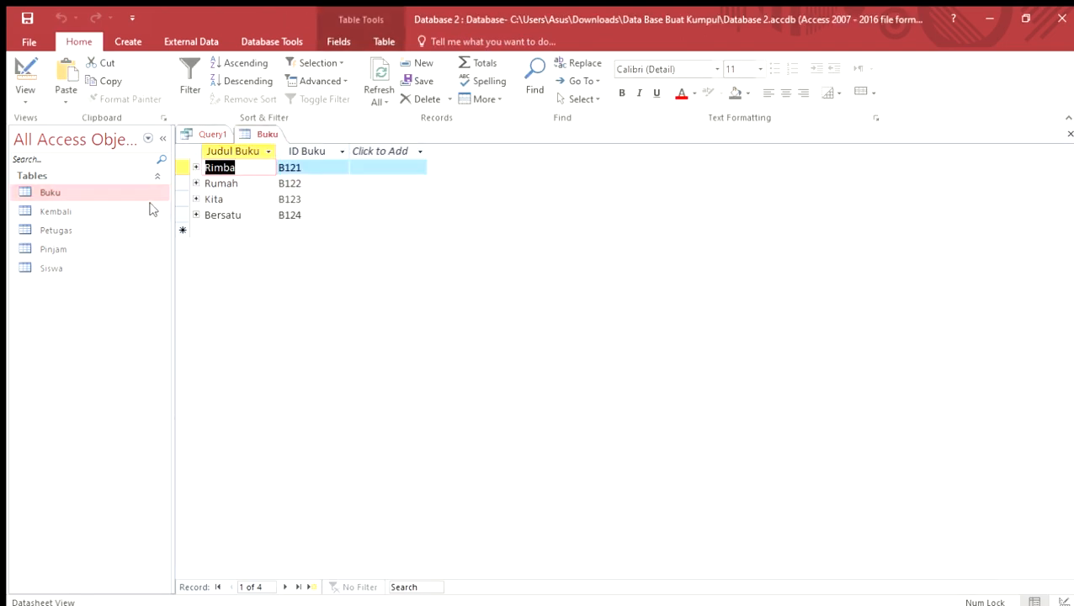
double_click(82, 269)
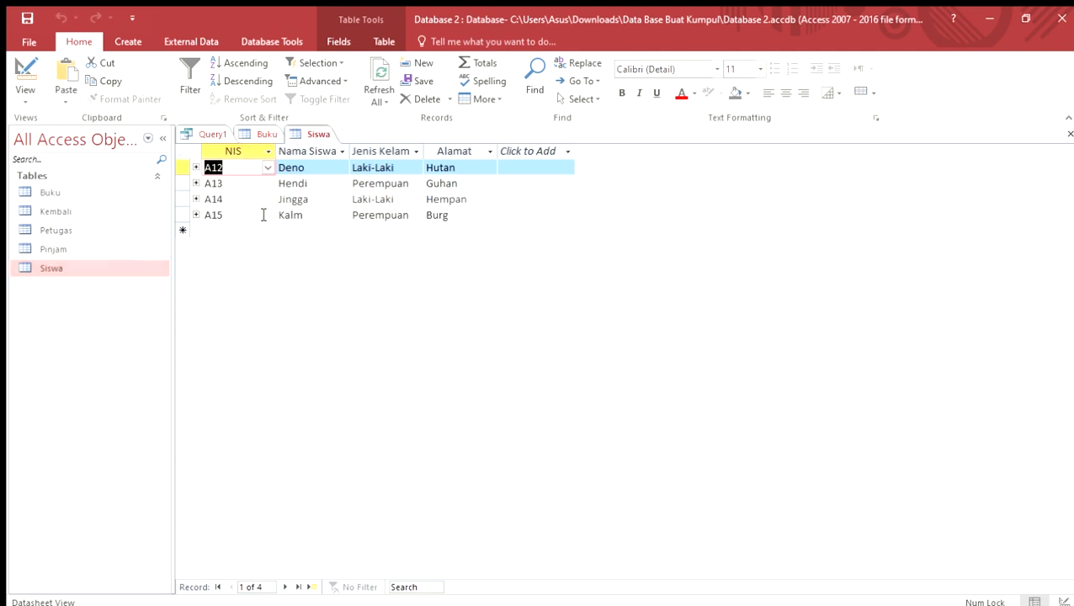
Step: Compare the Buku and Siswa records, then close the Siswa table
click(255, 133)
click(295, 129)
click(260, 133)
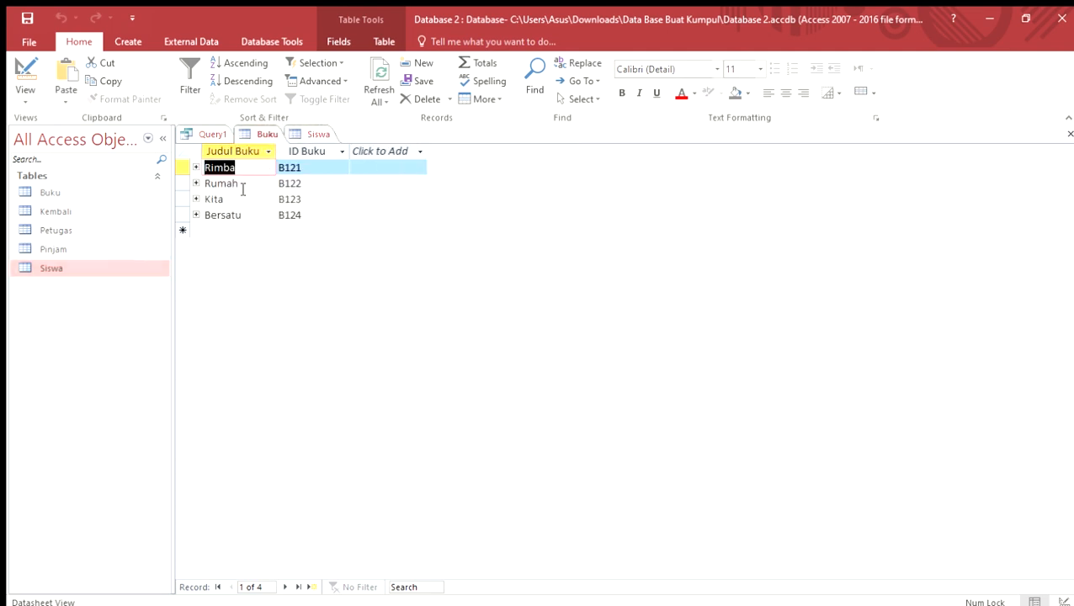
click(309, 133)
click(338, 169)
Step: Open the Petugas table and compare its records with those in Buku
double_click(94, 231)
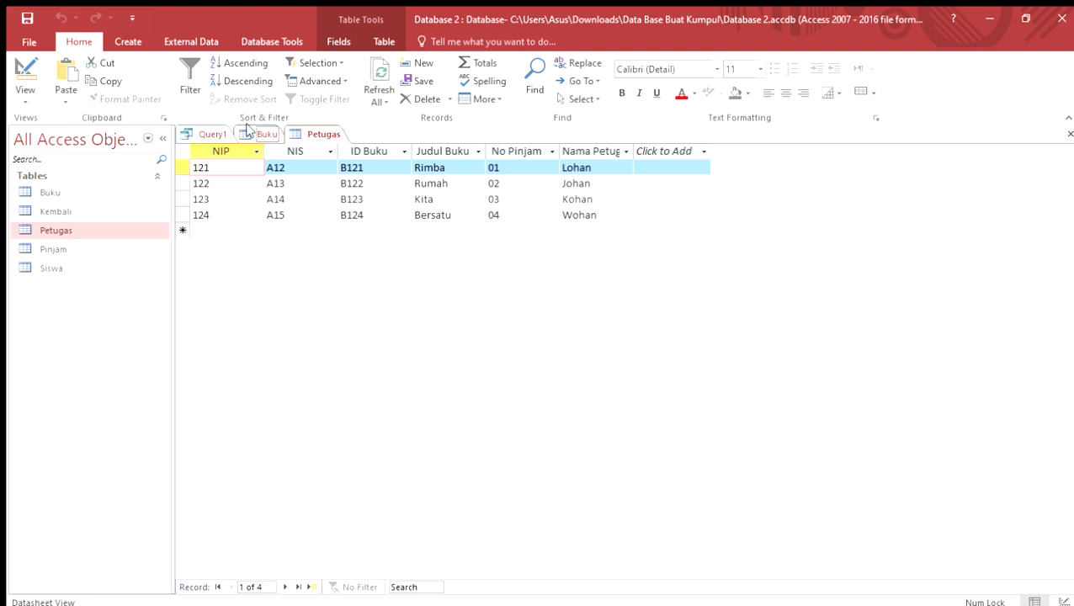
click(248, 130)
click(310, 133)
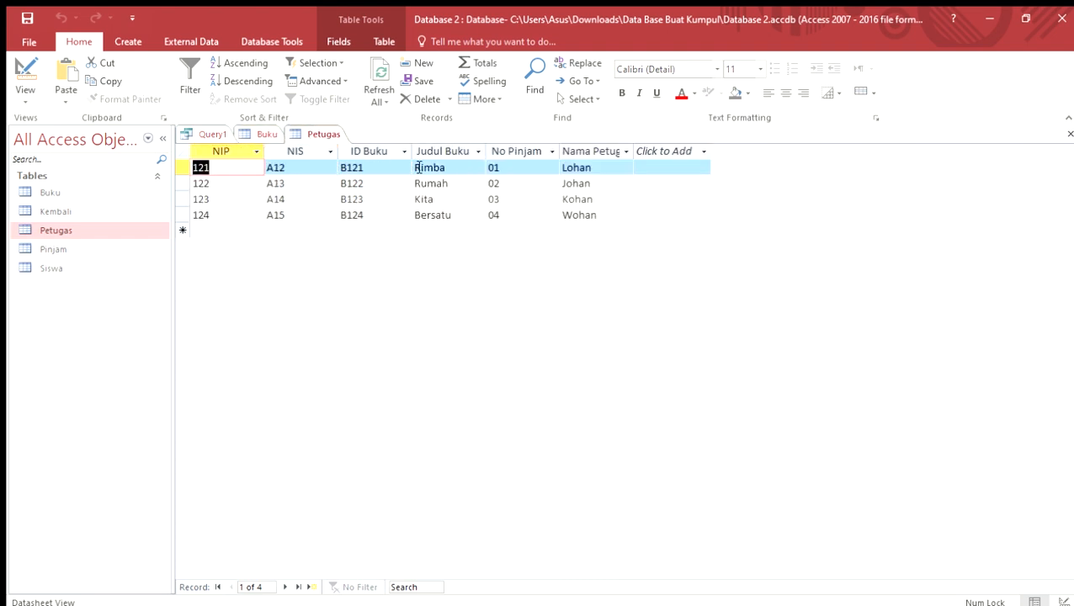
click(260, 134)
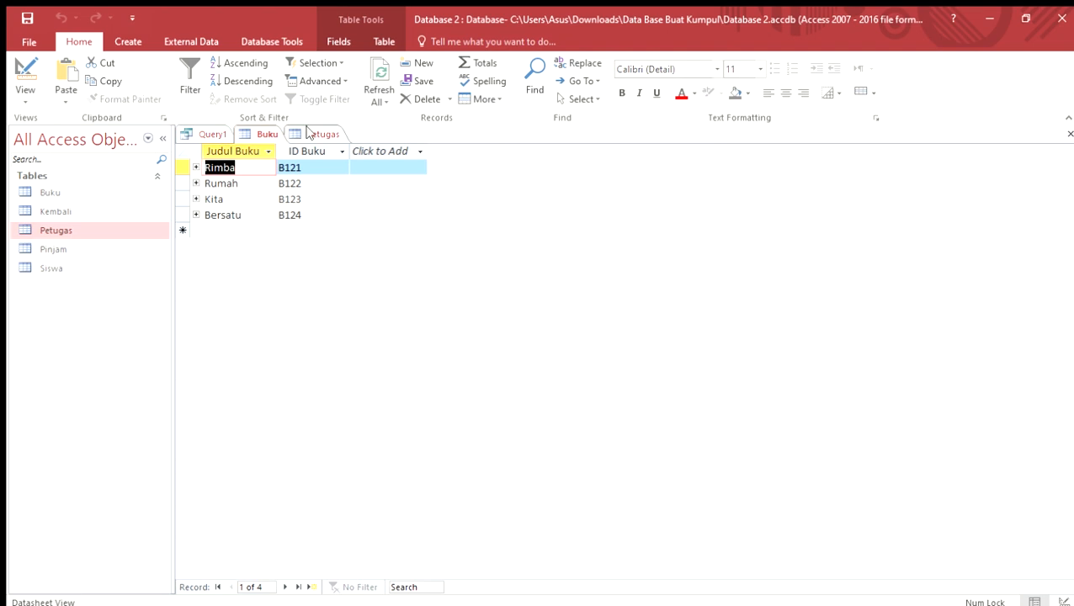
click(310, 134)
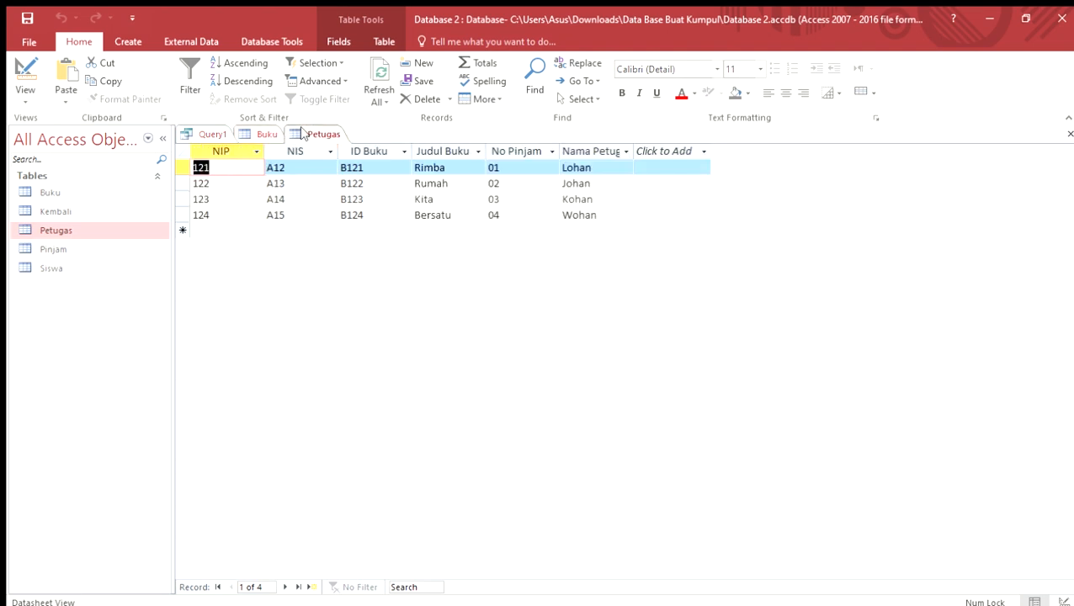
Step: Add the Petugas and Buku tables to the Query1 design and space them apart
click(210, 133)
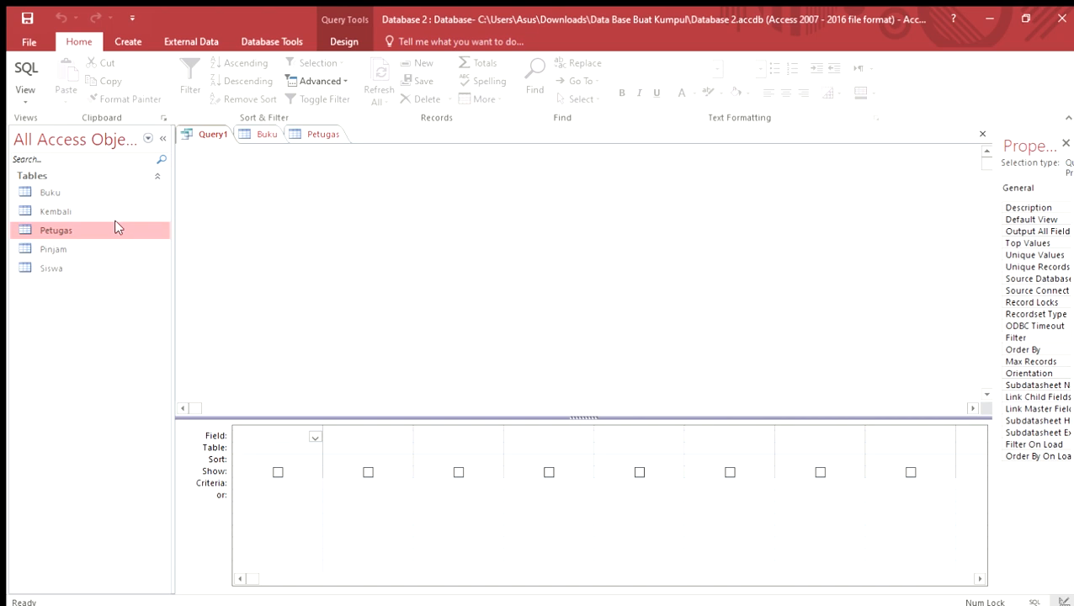
drag(284, 210, 285, 210)
drag(71, 194, 599, 209)
drag(354, 210, 341, 193)
drag(595, 216, 633, 193)
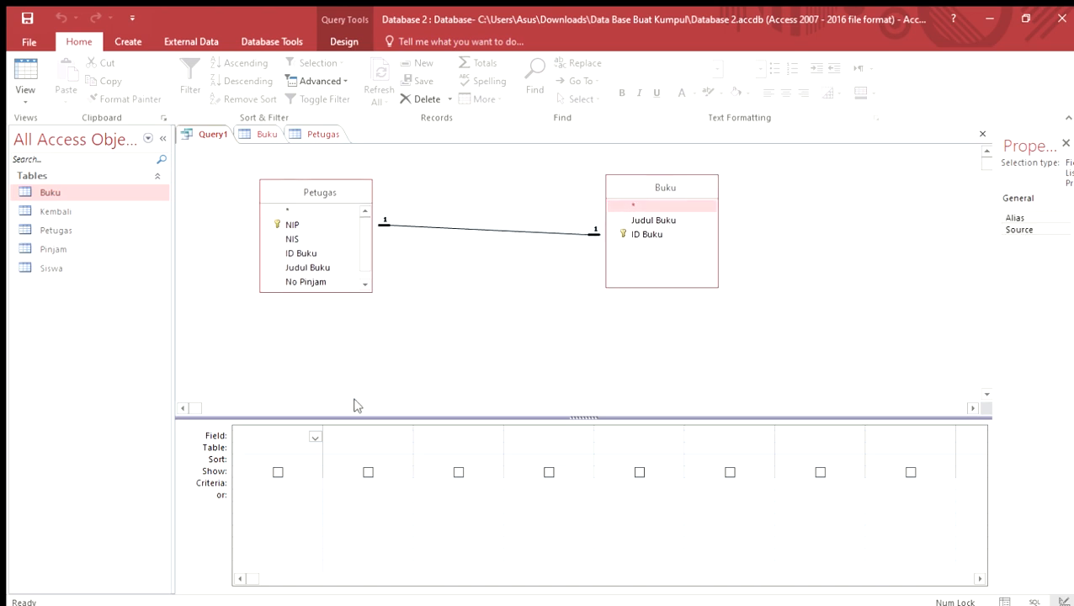
Step: Set the query's first column to the No Pinjam field from the Petugas table
click(309, 439)
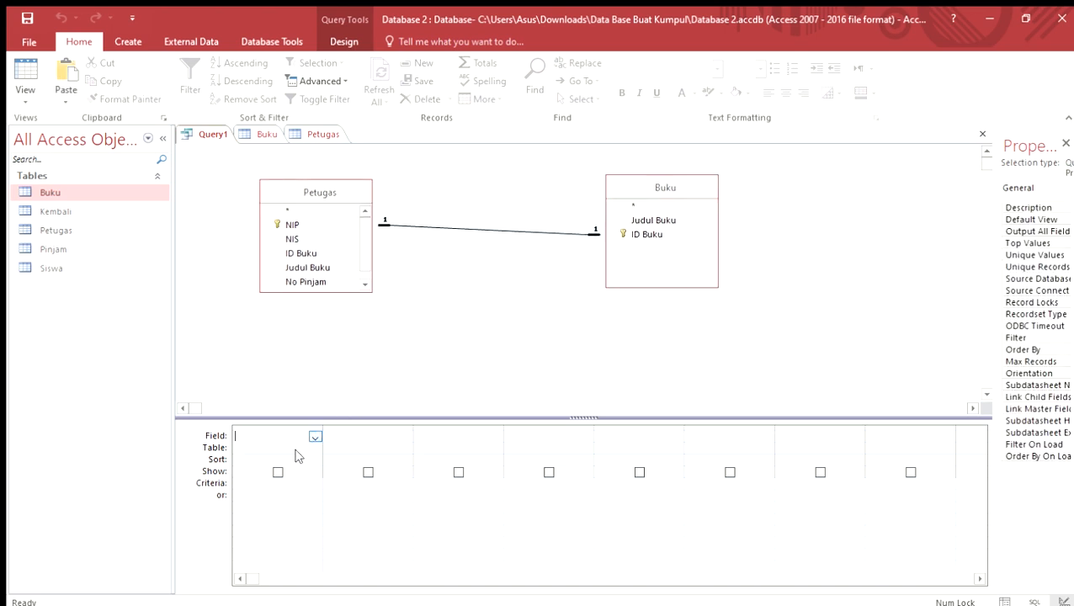
double_click(295, 442)
click(308, 451)
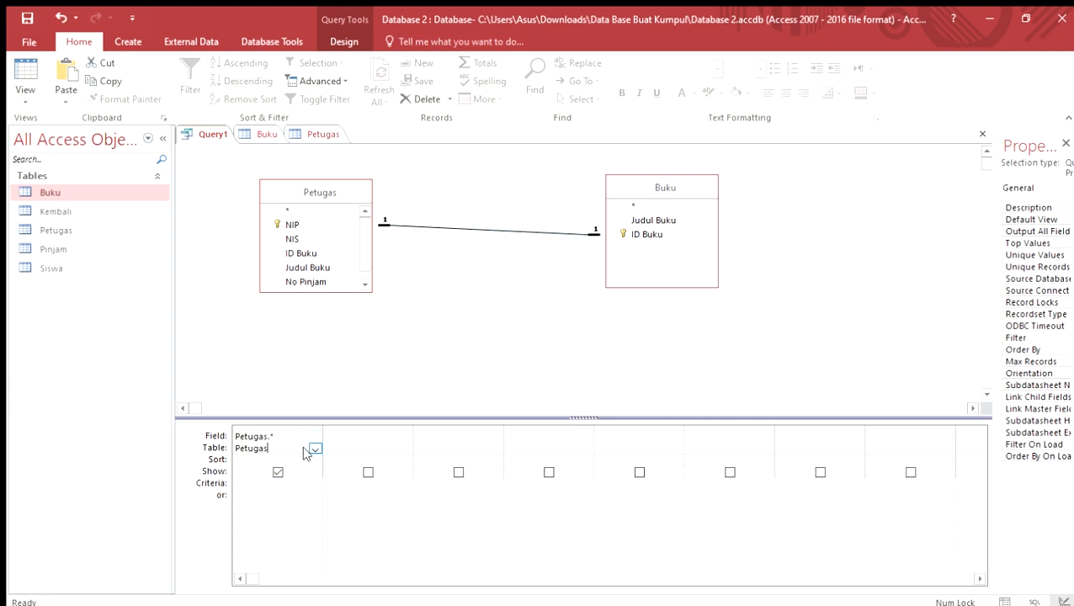
click(305, 454)
click(311, 436)
text(No Pinjam)
Step: Set the query's second column to the ID Buku field from the Buku table
click(328, 436)
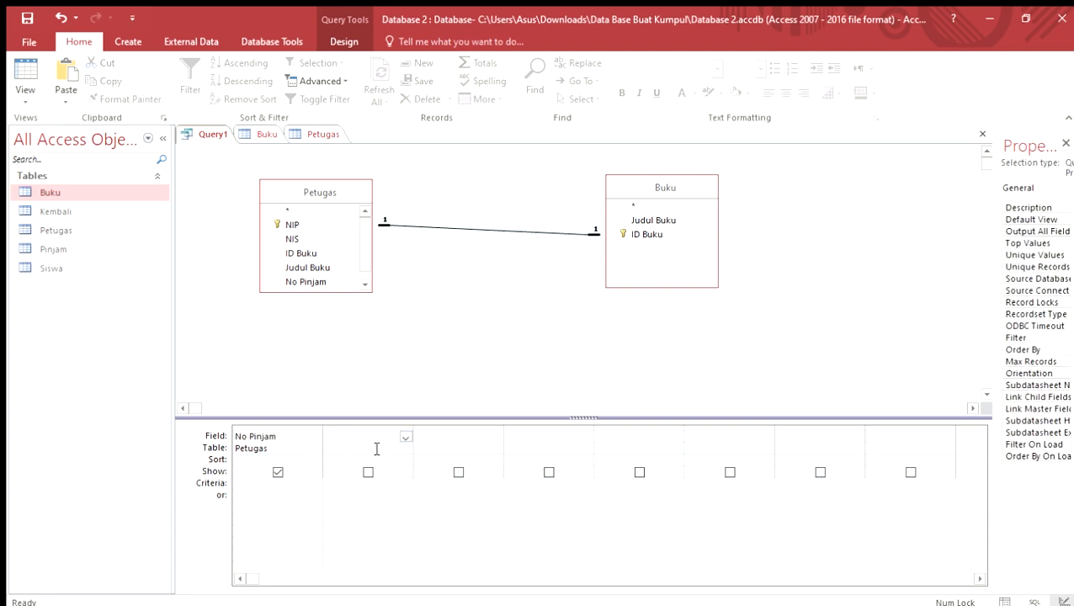
text(b)
click(401, 447)
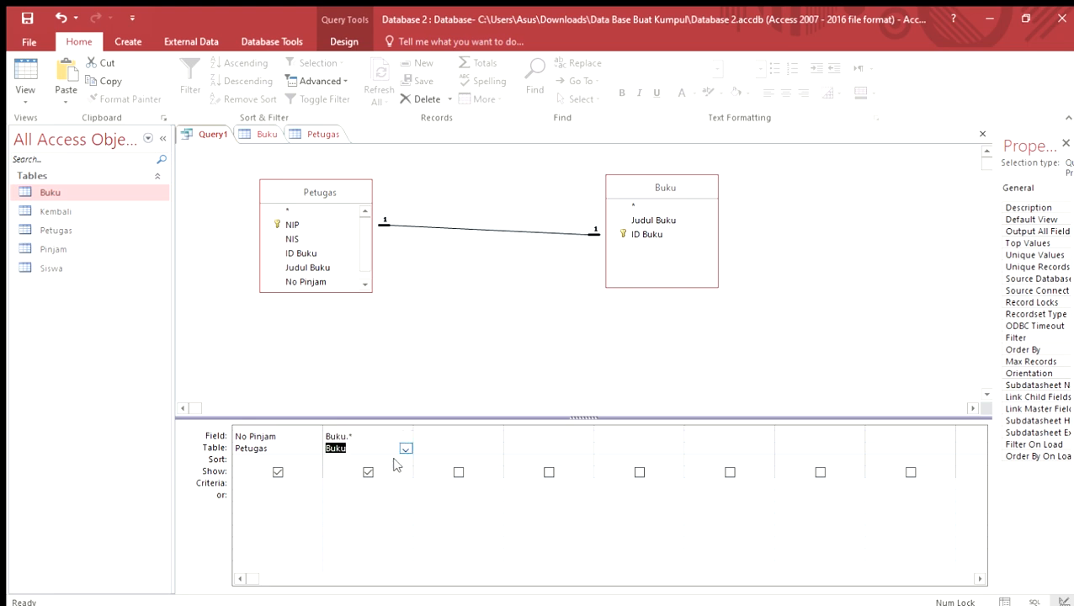
click(400, 437)
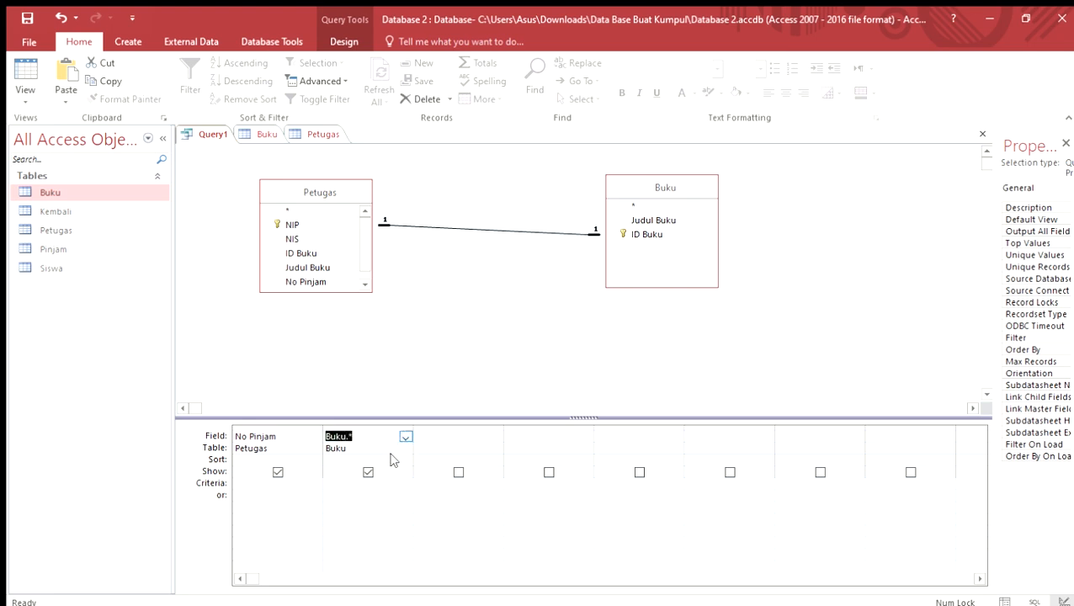
text(i)
Step: Check the Petugas and Buku records, set the No Pinjam criterion to 01, and run the query
click(272, 484)
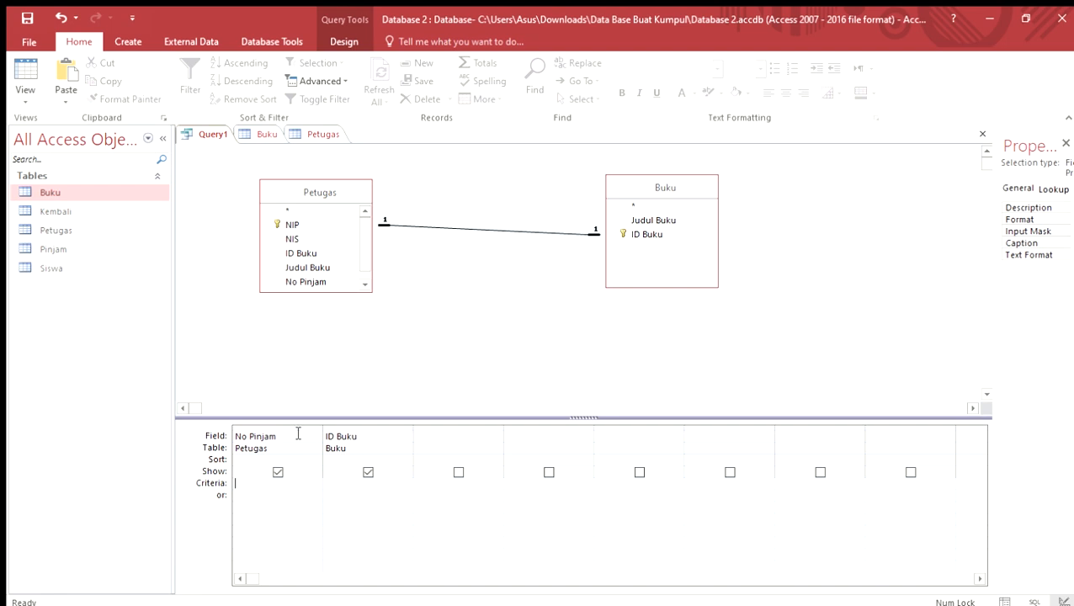
click(309, 132)
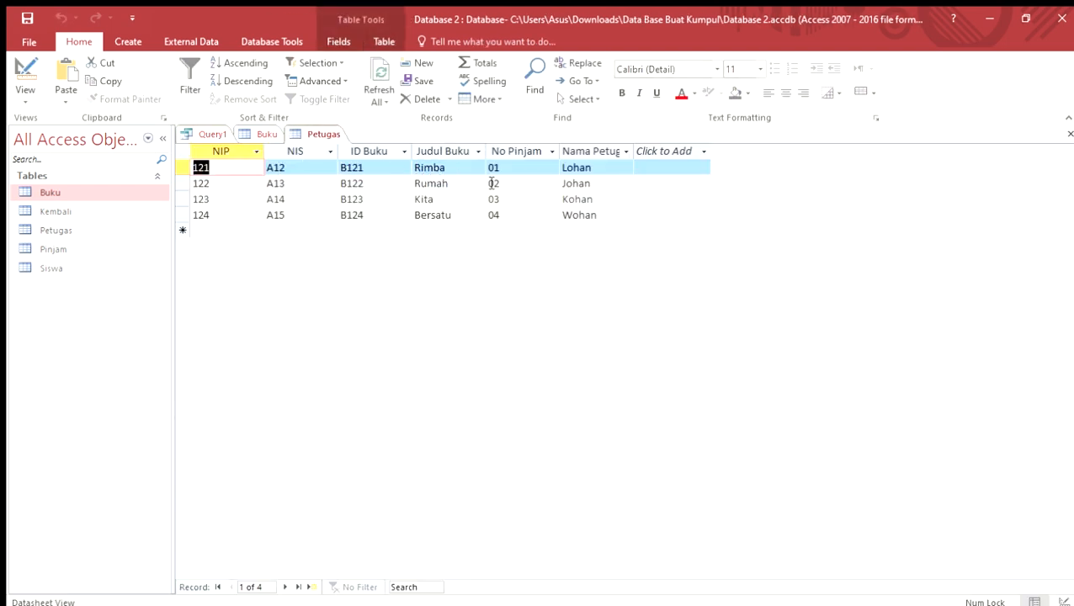
click(268, 133)
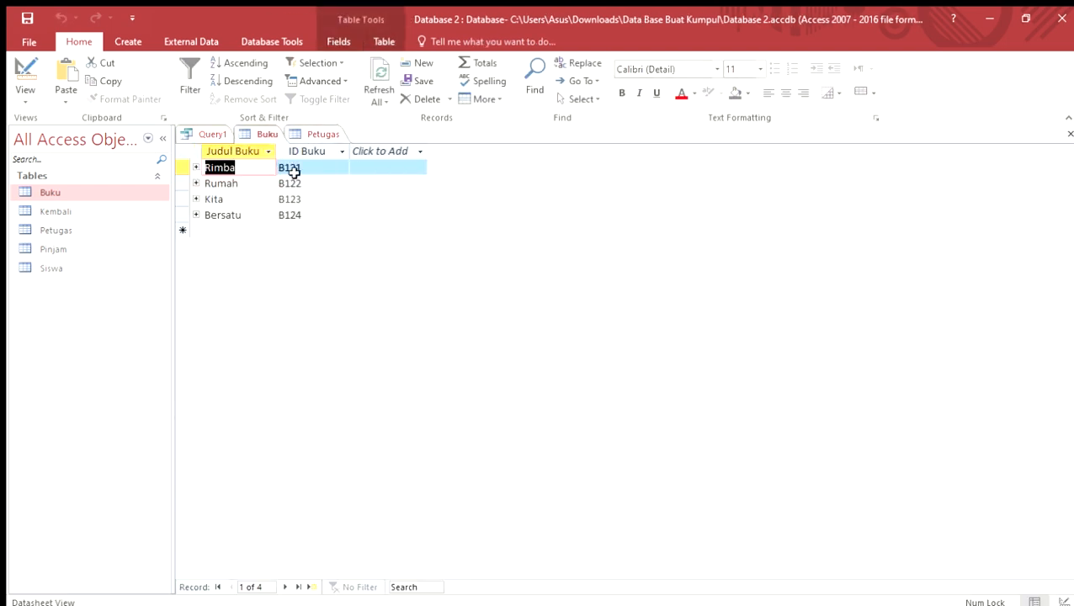
click(208, 135)
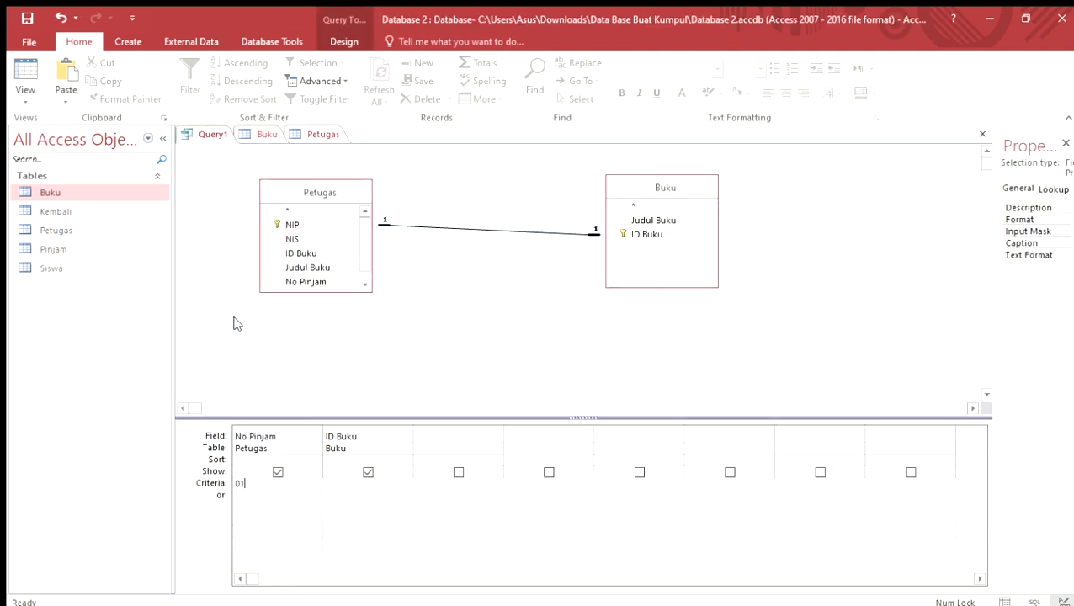
click(343, 42)
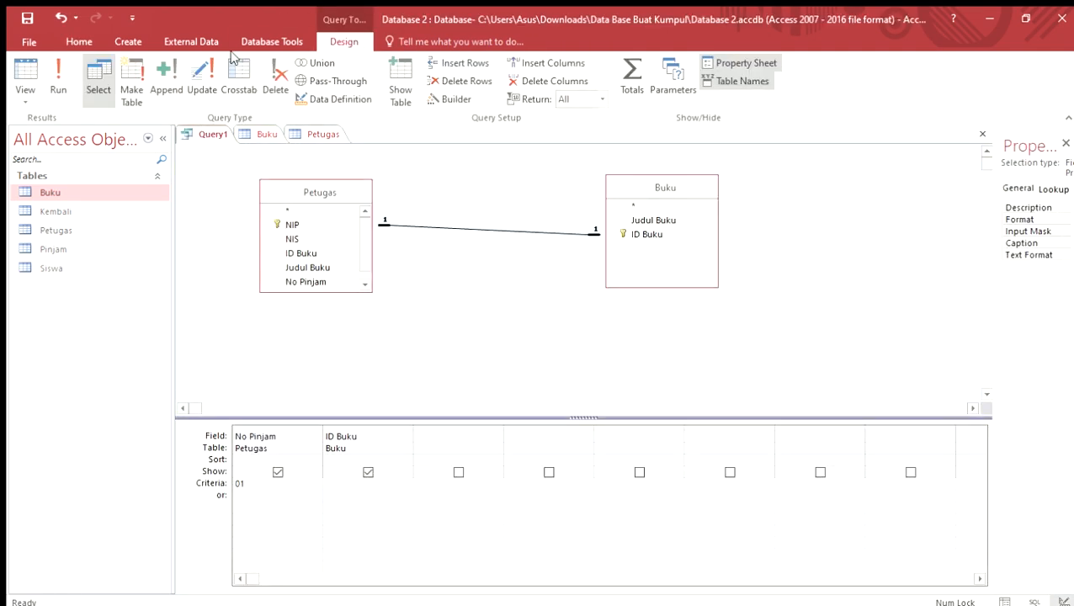
click(56, 82)
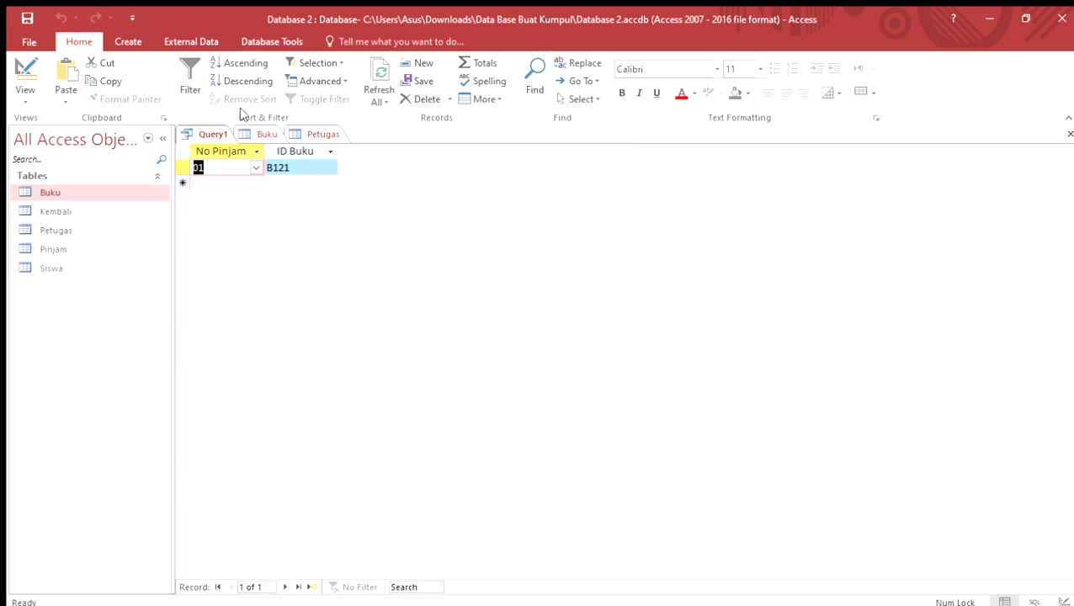
key(ctrl+s)
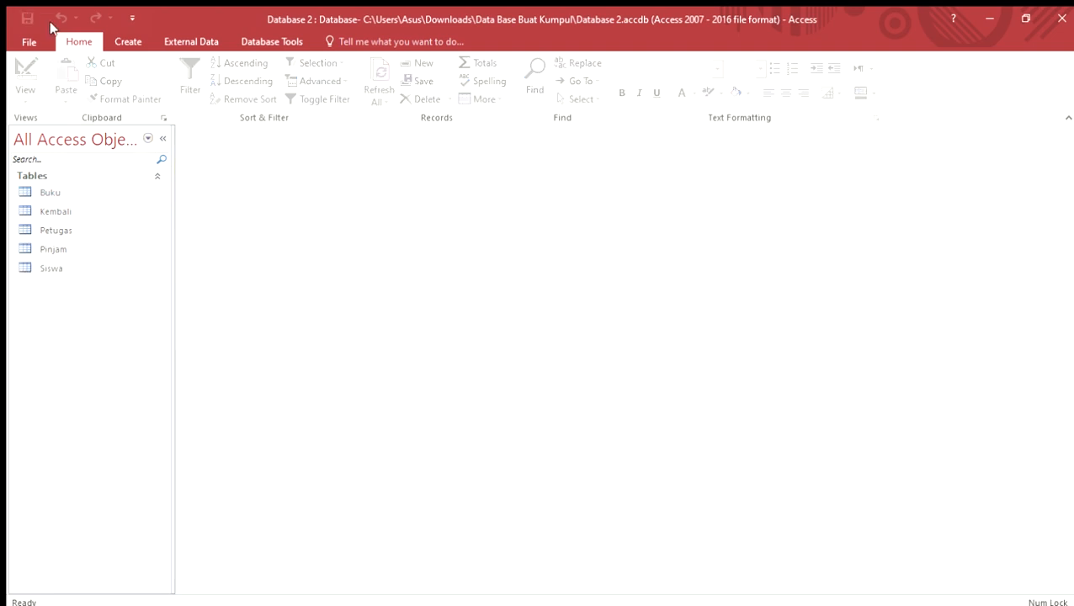
Step: Open the database relationships and move the Pinjam table below the others and Siswa next to Kembali
click(266, 42)
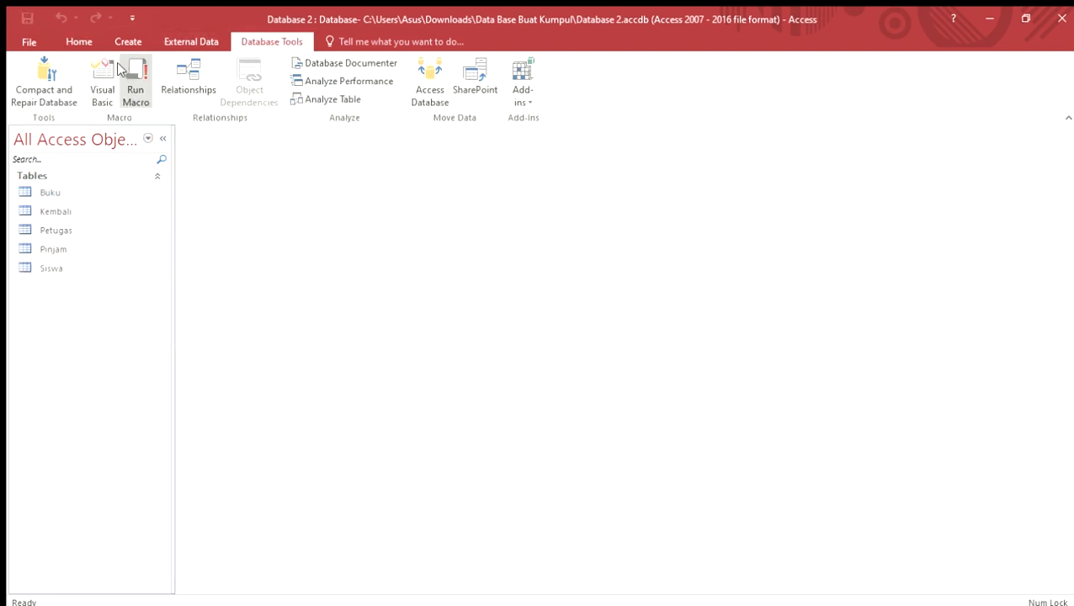
click(192, 74)
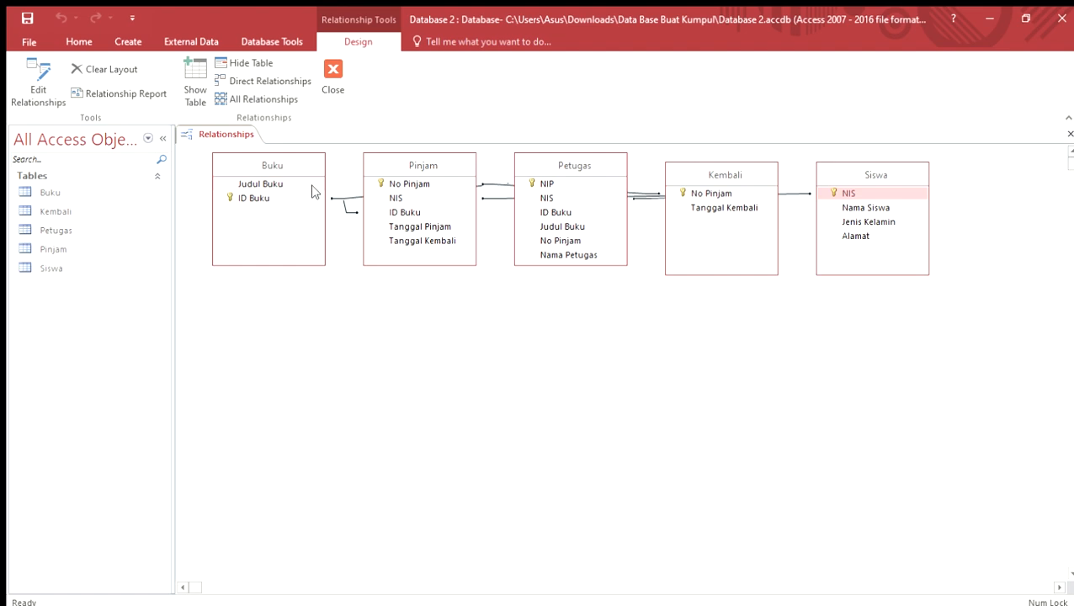
drag(392, 169, 641, 378)
drag(821, 176, 772, 201)
Step: Enforce referential integrity between Siswa and Pinjam, and move the Siswa table clear of Kembali
click(744, 340)
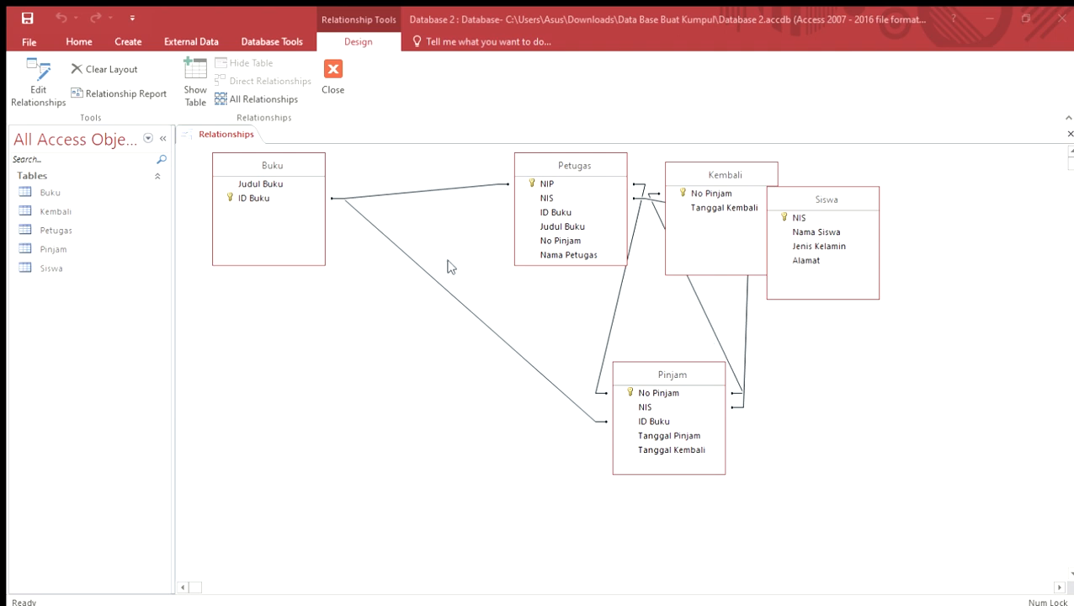
click(663, 191)
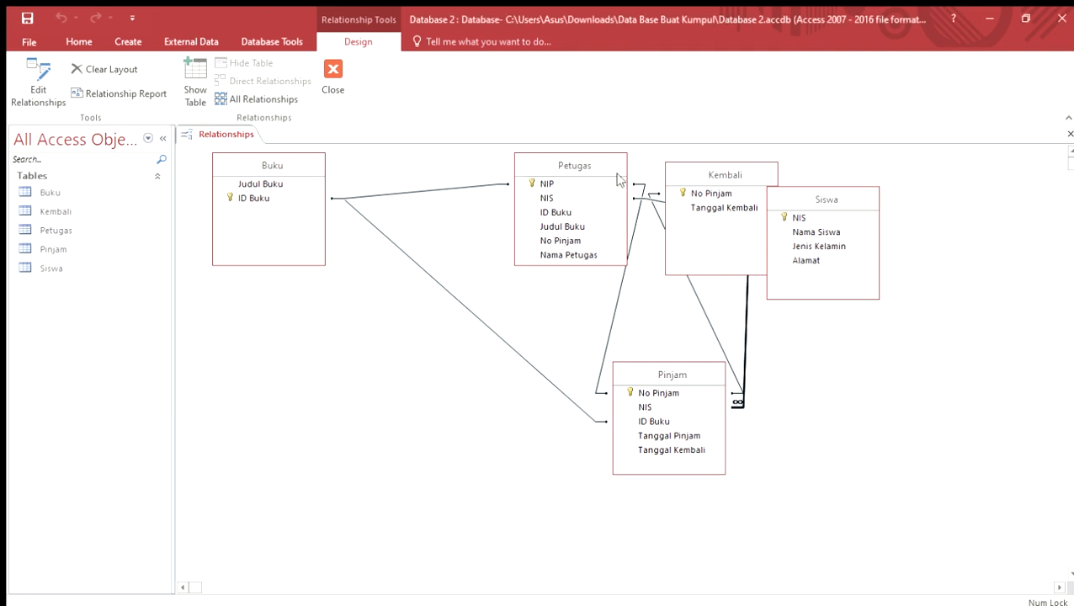
drag(847, 195, 986, 290)
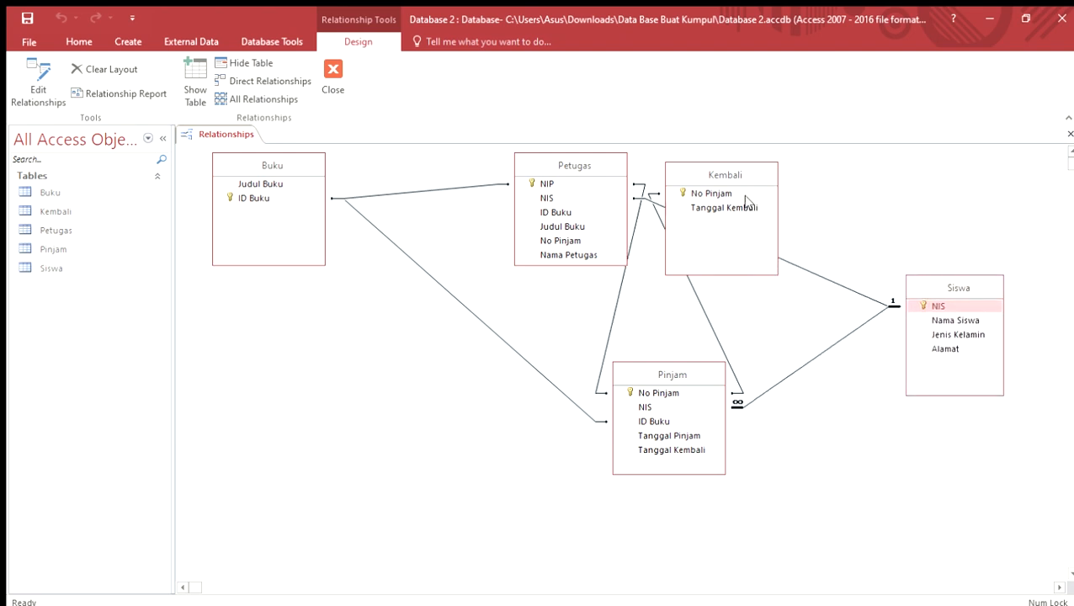
Step: Enforce referential integrity on the relationship between the Kembali and Pinjam tables
click(698, 301)
click(695, 304)
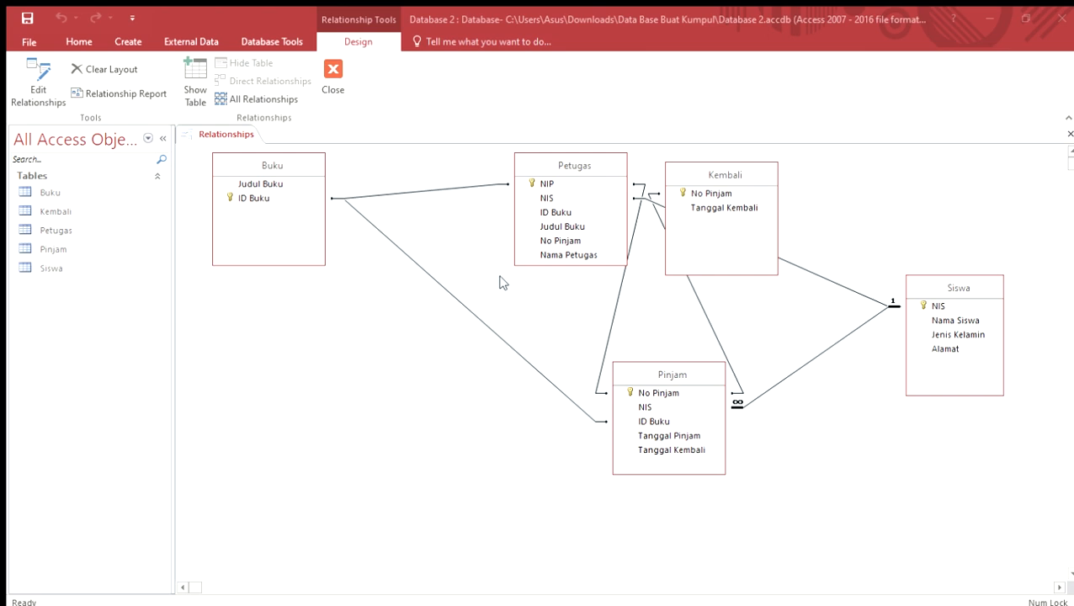
click(641, 188)
Step: Enforce referential integrity on the relationships linking Petugas with Siswa and with Pinjam
click(800, 266)
click(799, 263)
click(637, 187)
click(619, 275)
click(637, 175)
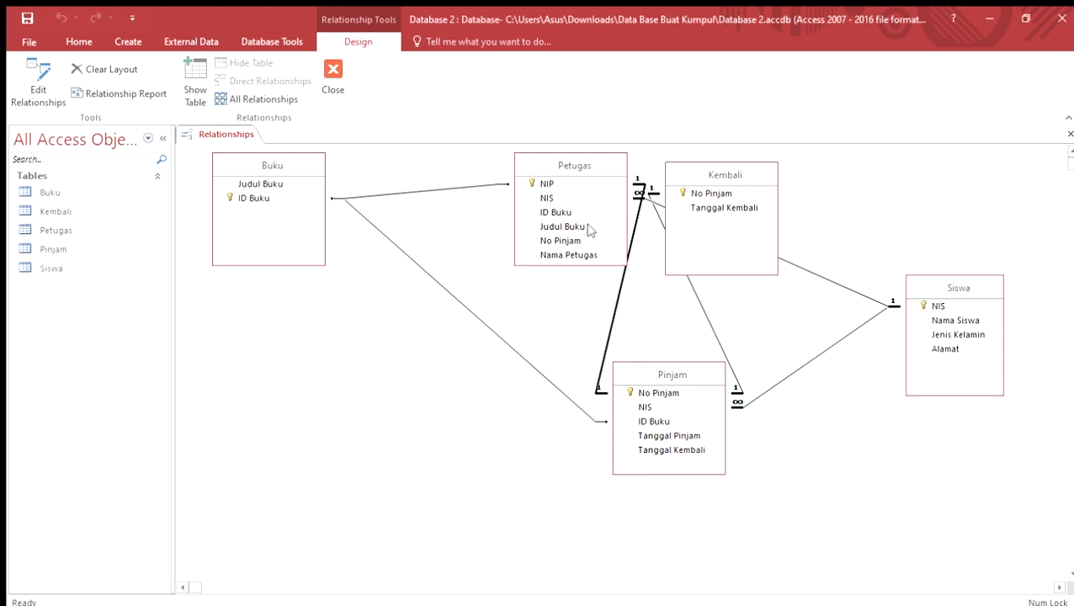
Step: Enforce referential integrity on the relationships linking Buku with Pinjam and with Petugas
click(450, 299)
double_click(464, 293)
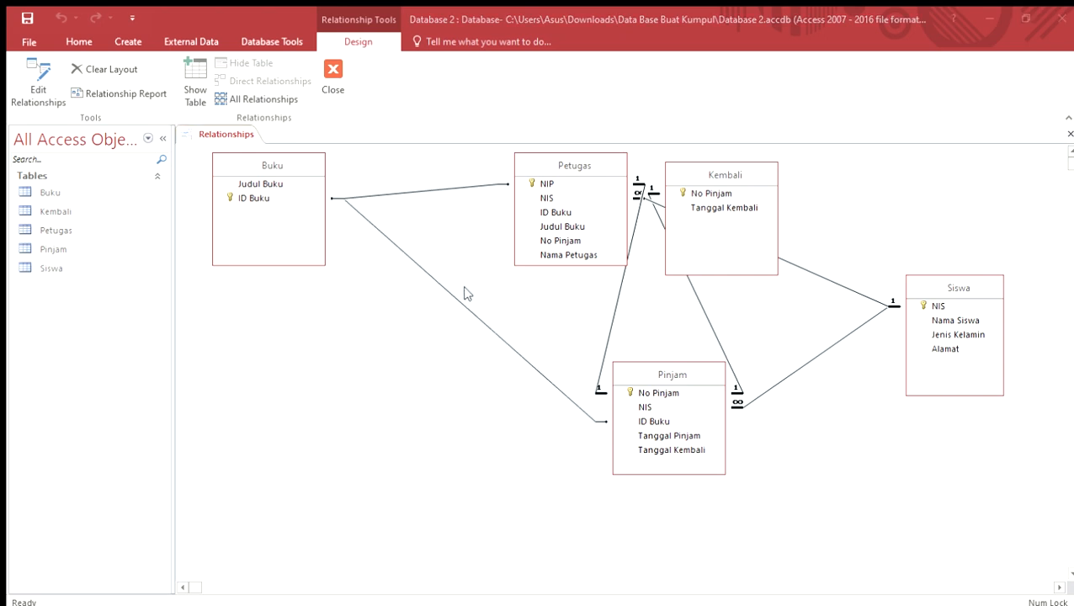
key(Return)
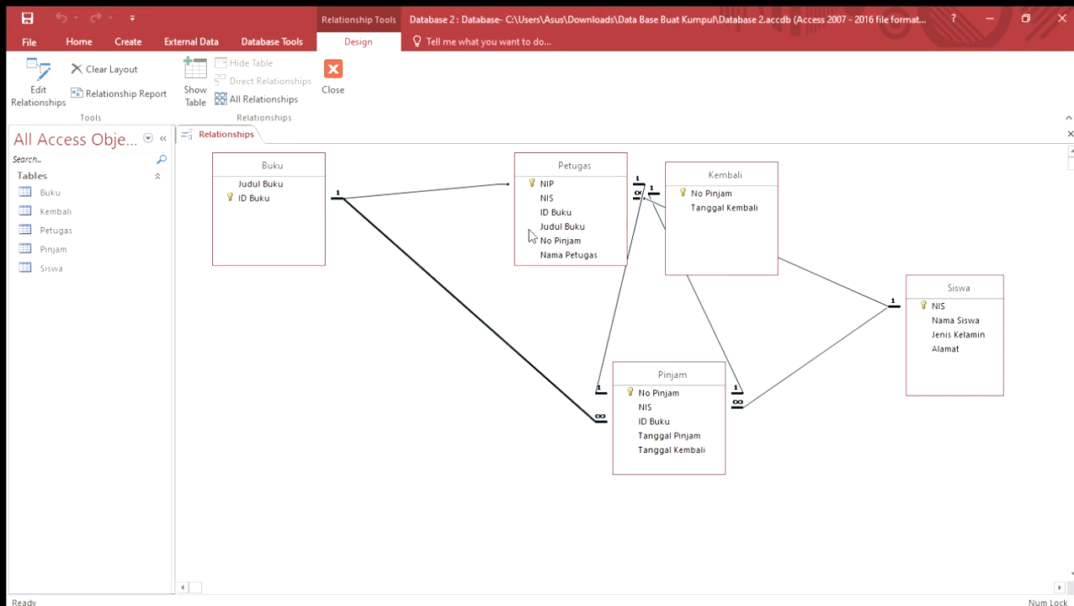
double_click(425, 192)
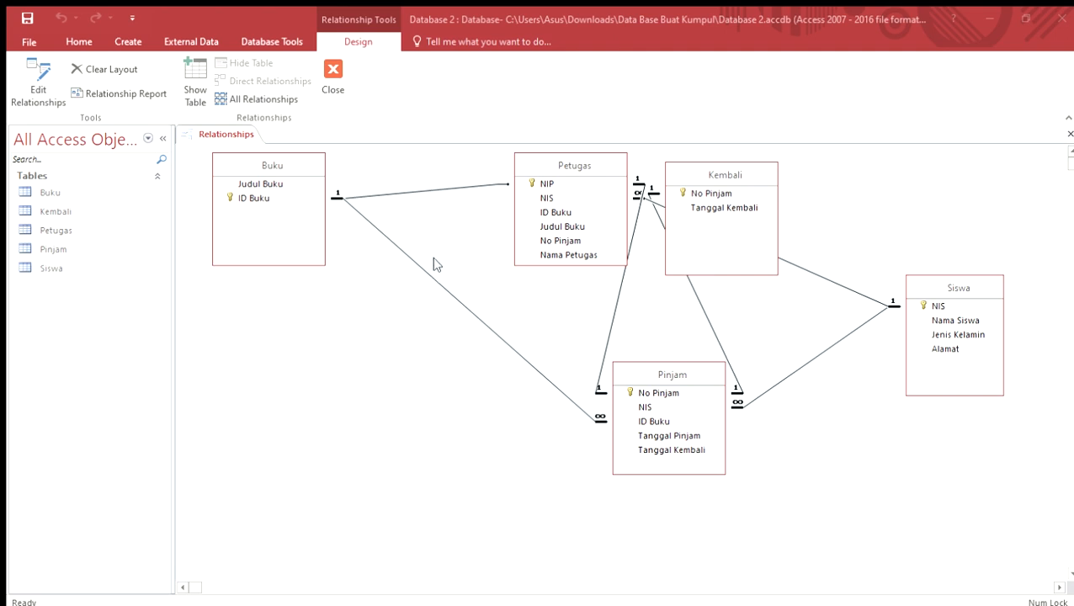
key(Return)
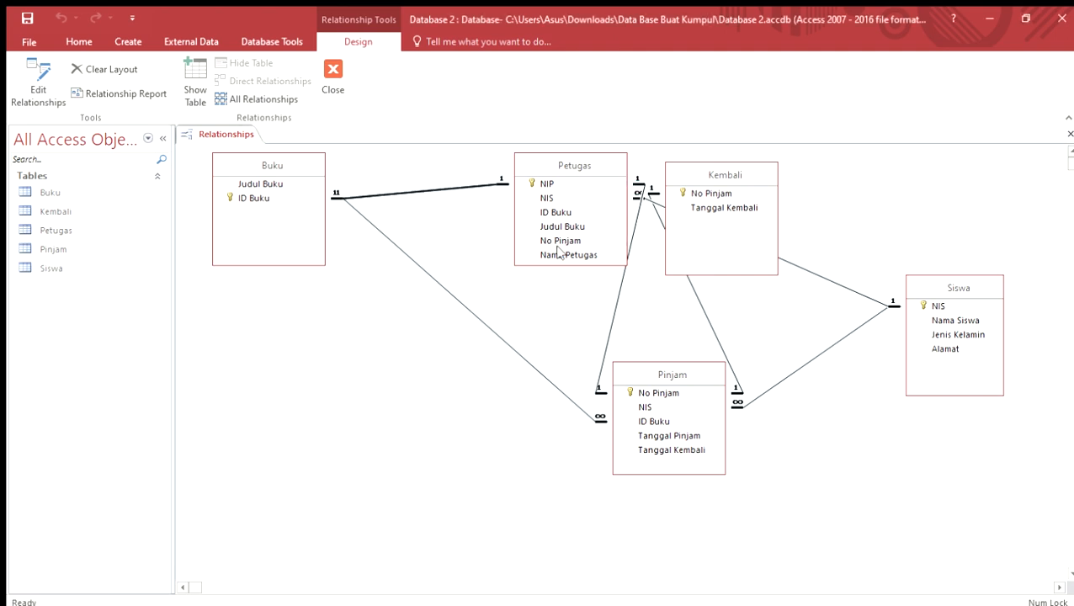
Step: Rearrange the relationship diagram with Pinjam and Siswa on top, Kembali and Buku below, and Petugas beside them, then close it
drag(555, 165, 364, 423)
drag(652, 366, 575, 217)
drag(744, 176, 831, 426)
drag(954, 288, 796, 182)
drag(402, 419, 917, 351)
drag(774, 423, 310, 375)
drag(559, 226, 342, 199)
drag(284, 173, 666, 389)
drag(355, 190, 339, 165)
drag(294, 372, 473, 379)
drag(870, 355, 924, 324)
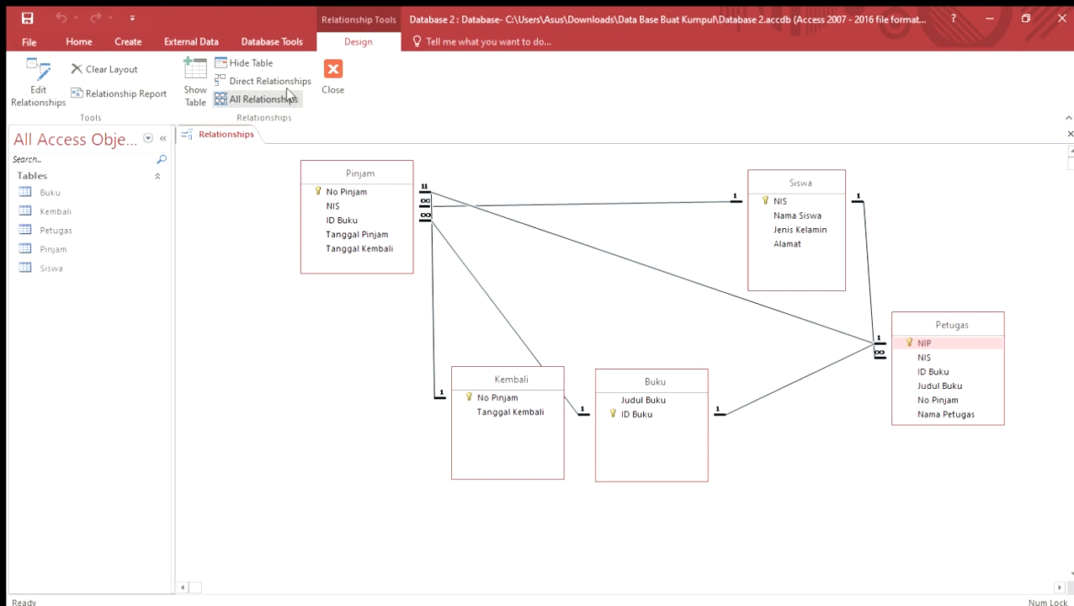
click(331, 82)
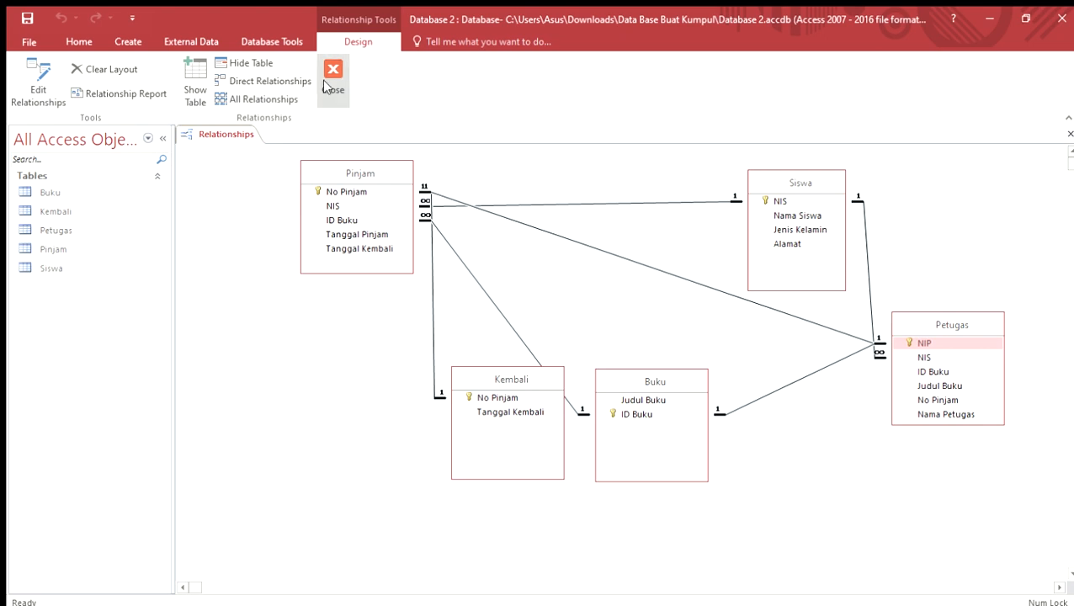